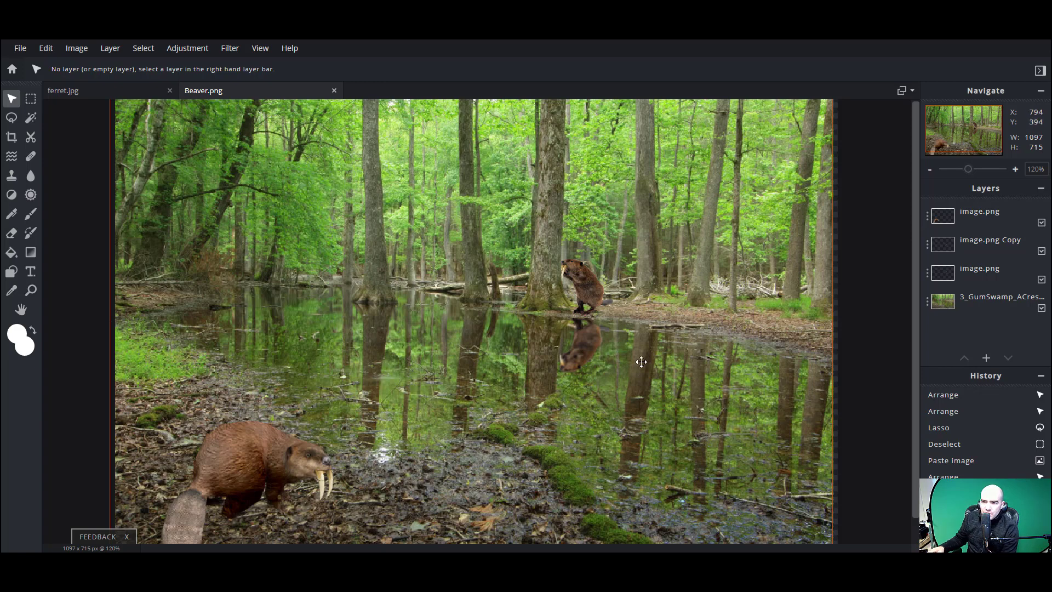
# Create a new blank 1920 x 1080 Full HD image with a transparent background.
pyautogui.click(22, 49)
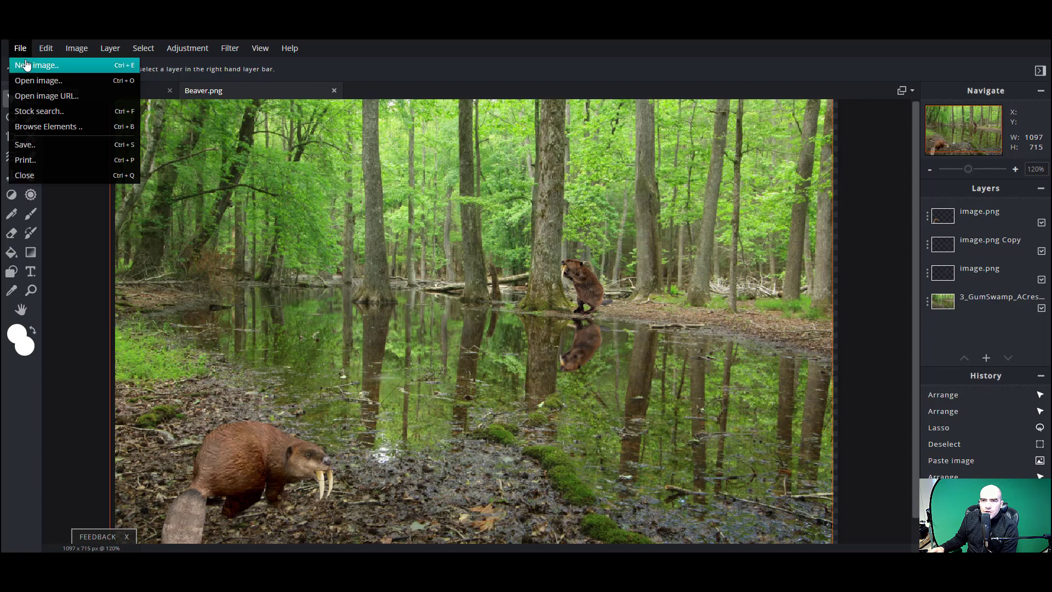
pyautogui.click(28, 66)
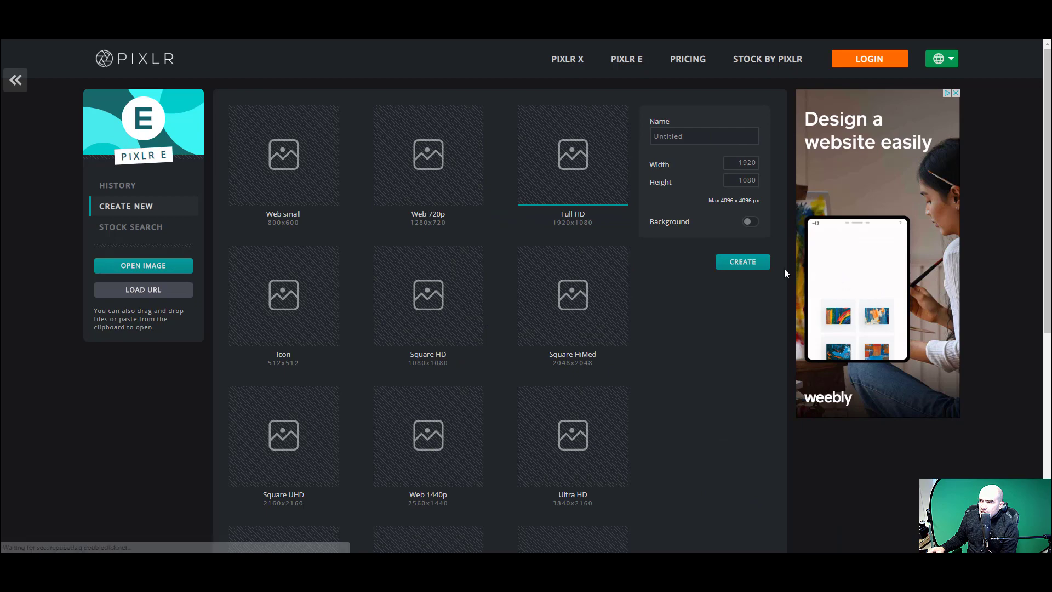
pyautogui.click(742, 263)
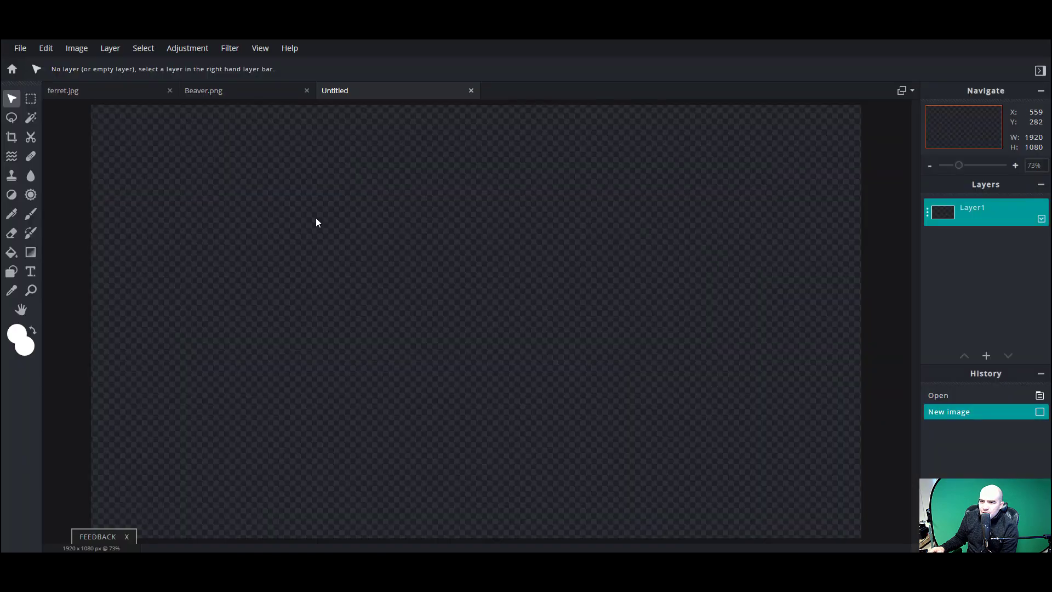
# Add the 3_GumSwamp_ACressler swamp photo to the blank canvas as an image layer.
pyautogui.click(20, 49)
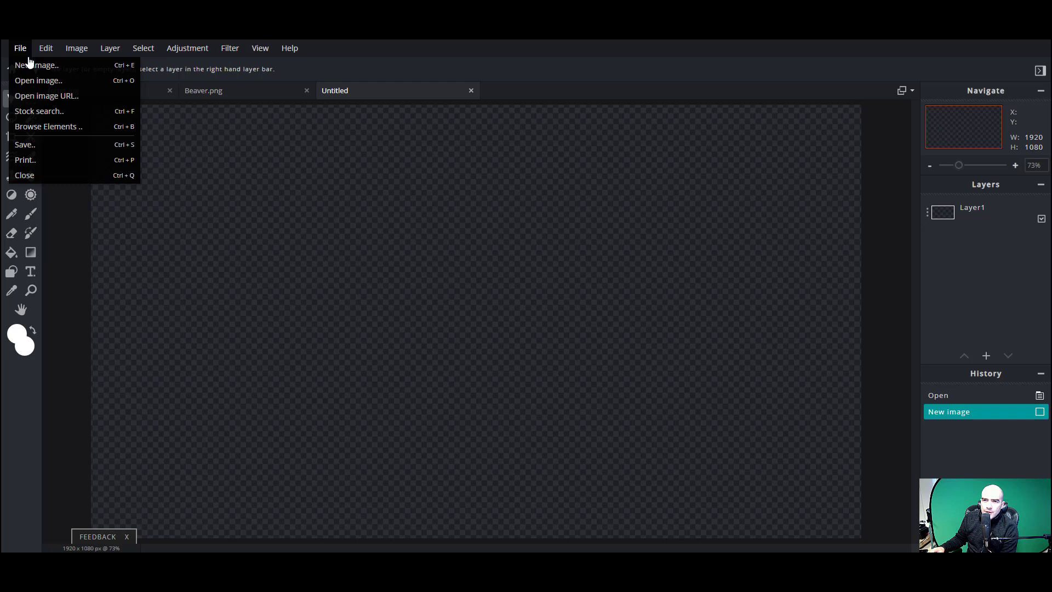
pyautogui.moveTo(113, 55)
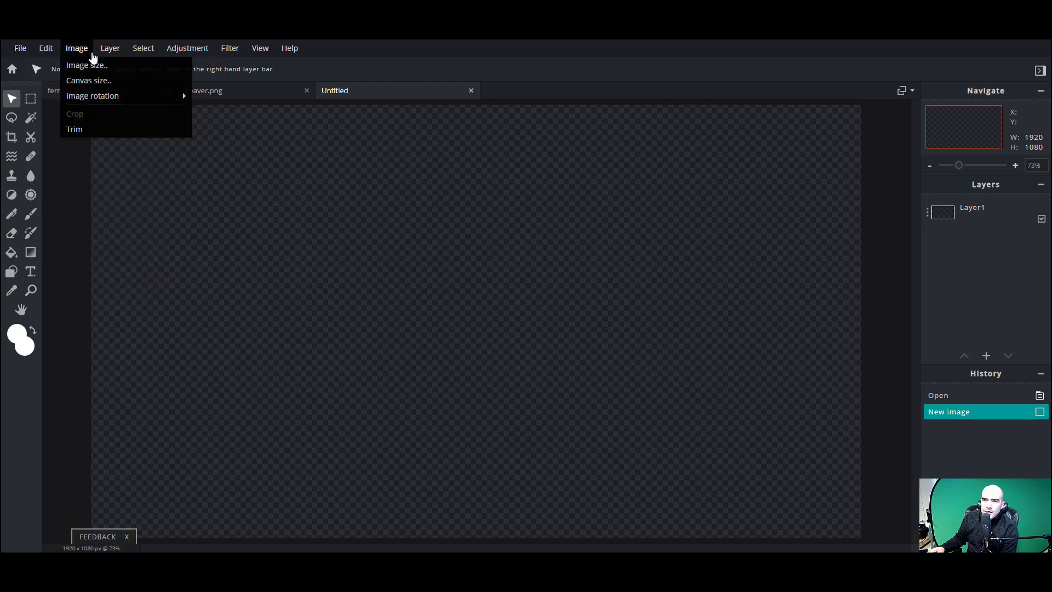
pyautogui.click(131, 96)
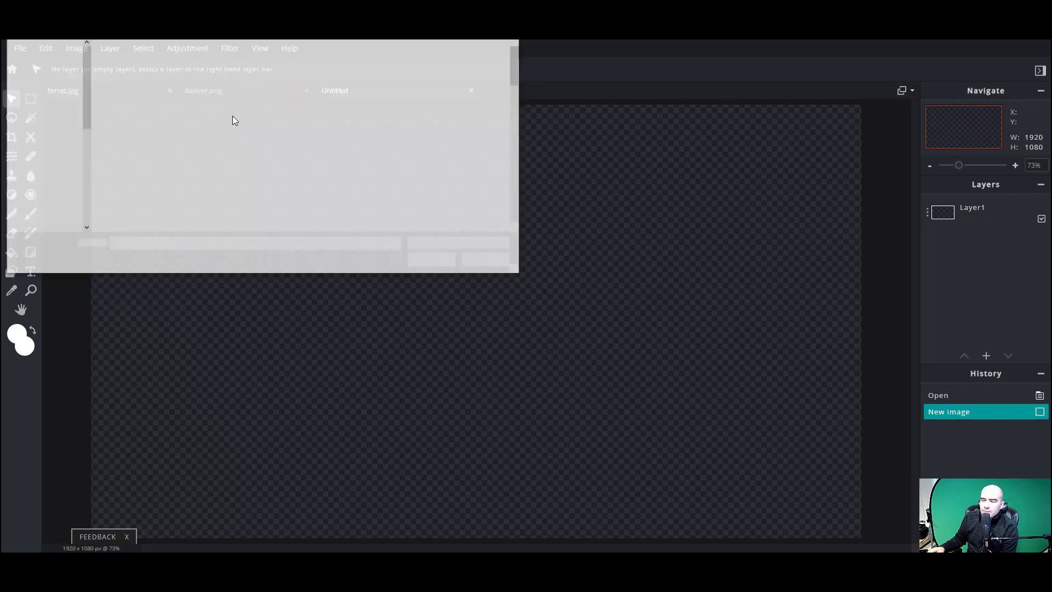
pyautogui.click(133, 75)
pyautogui.click(433, 261)
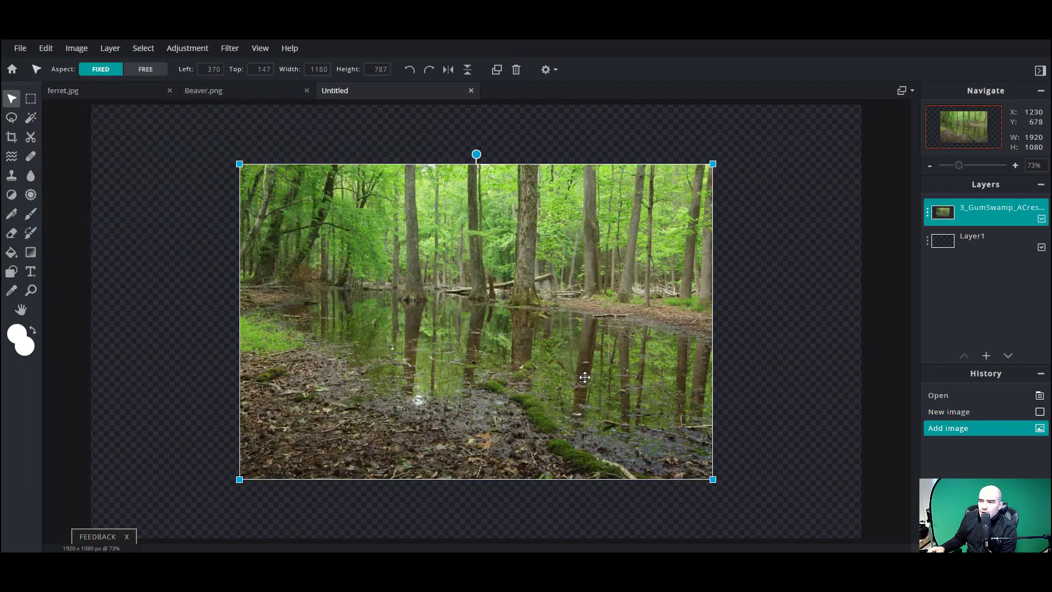
# Try enlarging the swamp photo to about 1936 x 1291 px to fill the canvas, and undo the layer's addition.
pyautogui.scroll(-2, 510, 280)
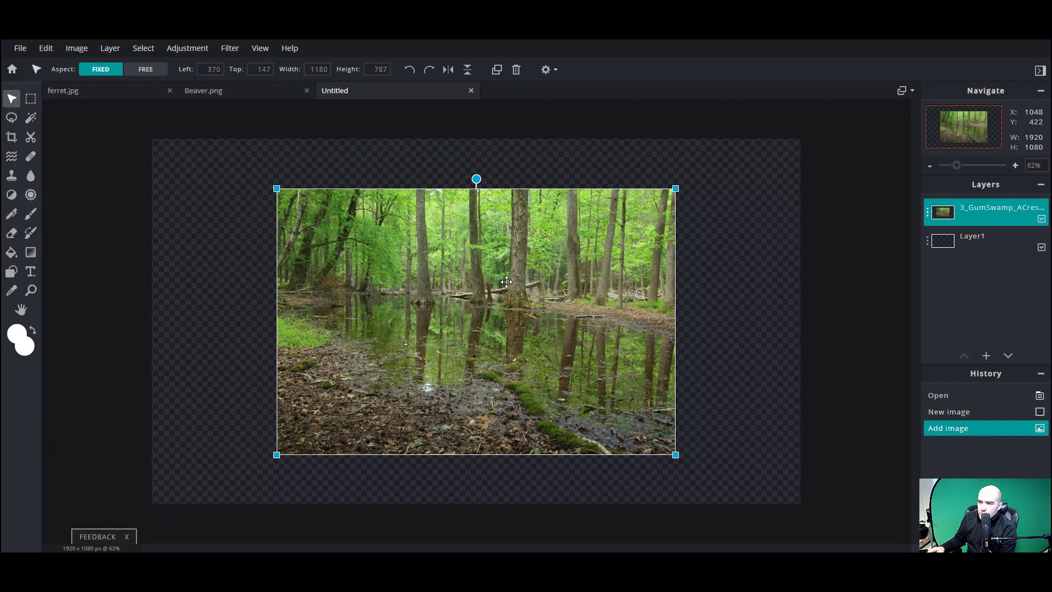
pyautogui.scroll(3, 506, 281)
pyautogui.scroll(-3, 530, 286)
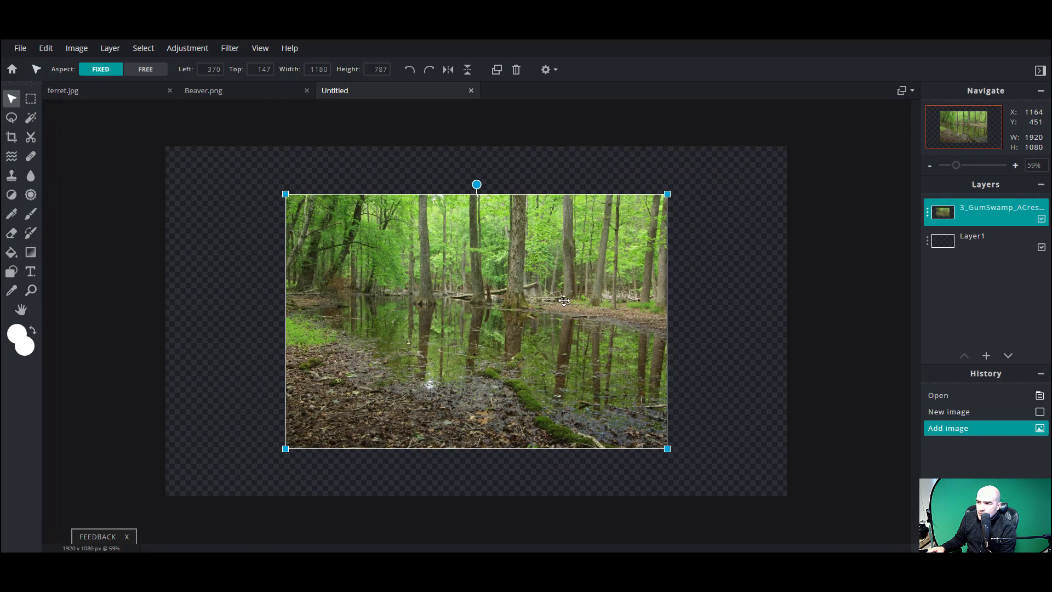
pyautogui.moveTo(667, 449); pyautogui.dragTo(776, 521)
pyautogui.moveTo(271, 187); pyautogui.dragTo(150, 104)
pyautogui.scroll(4, 408, 284)
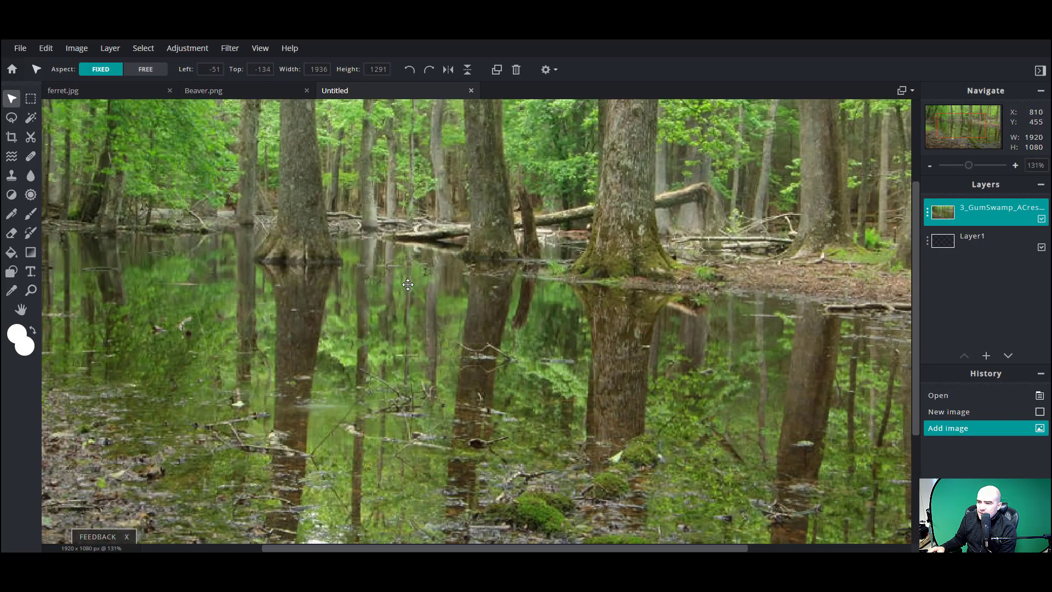
pyautogui.scroll(-5, 409, 287)
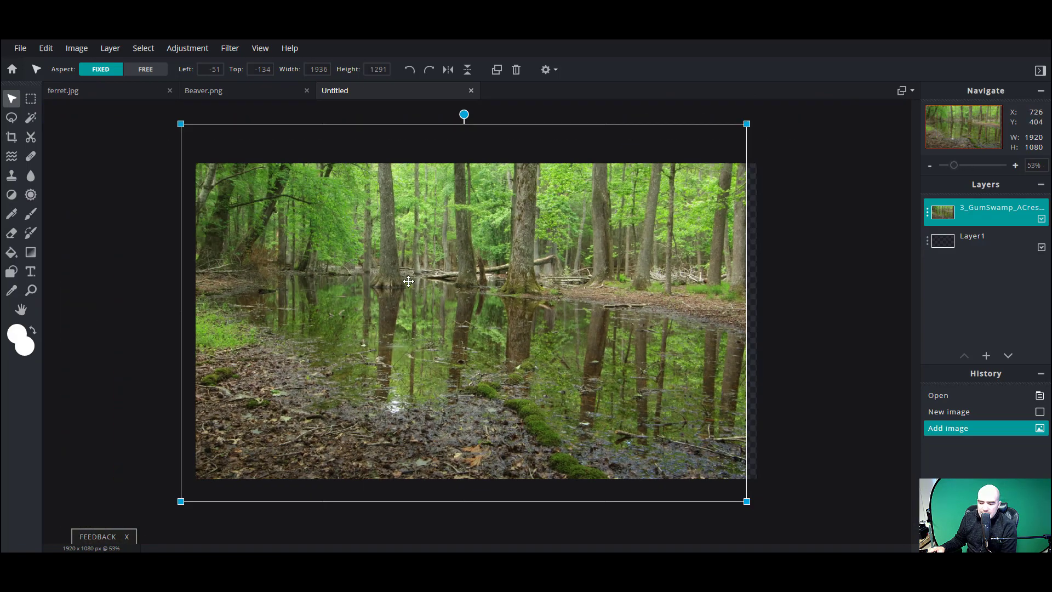
pyautogui.hotkey('ctrl', 'z')
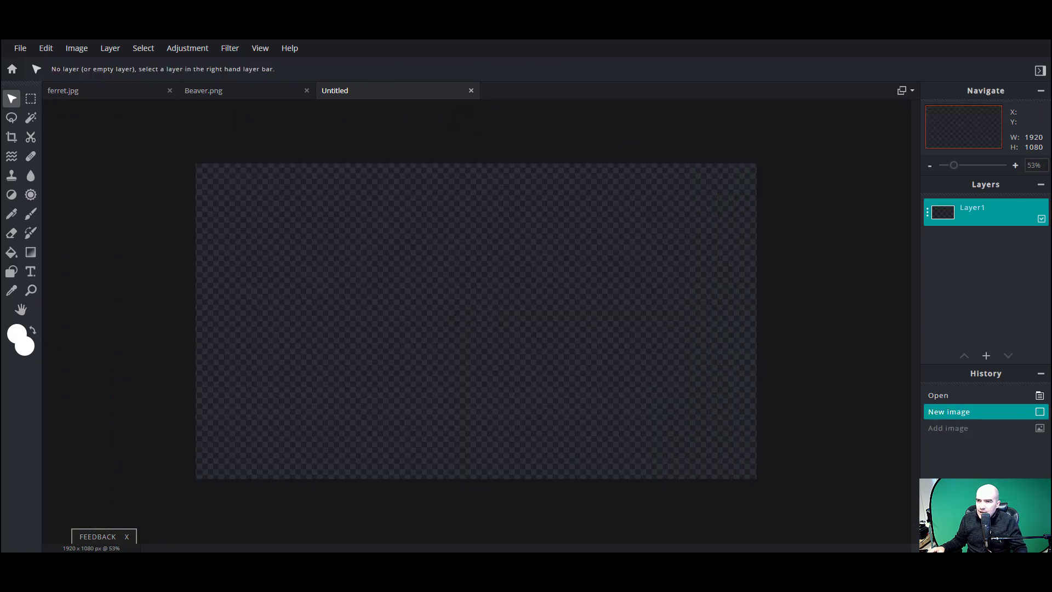
# Add the 3_GumSwamp_ACressler photo again as an image layer at its original size.
pyautogui.click(129, 49)
pyautogui.moveTo(116, 49)
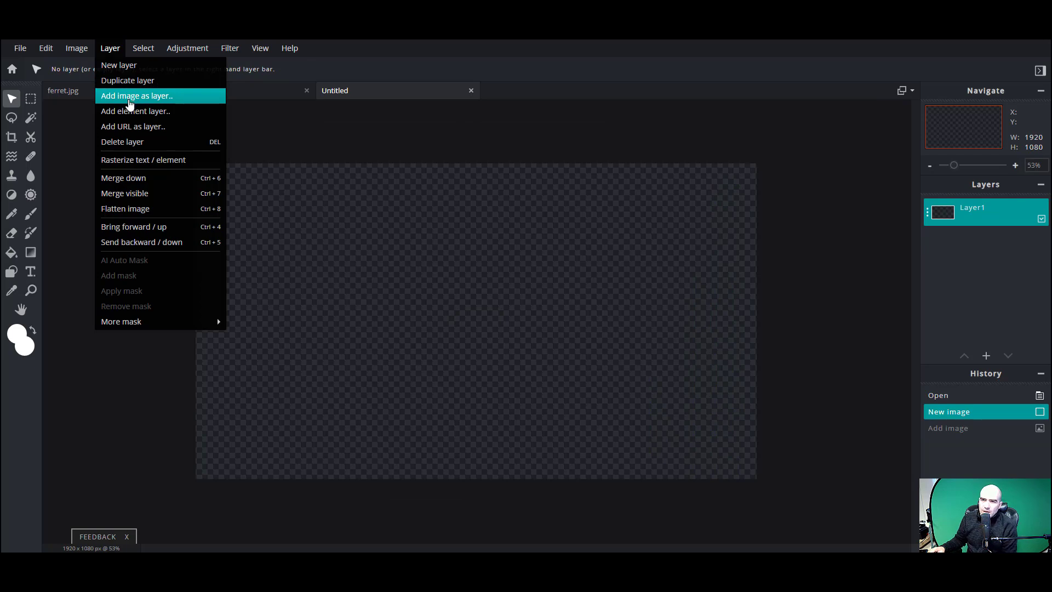
pyautogui.click(131, 98)
pyautogui.click(128, 77)
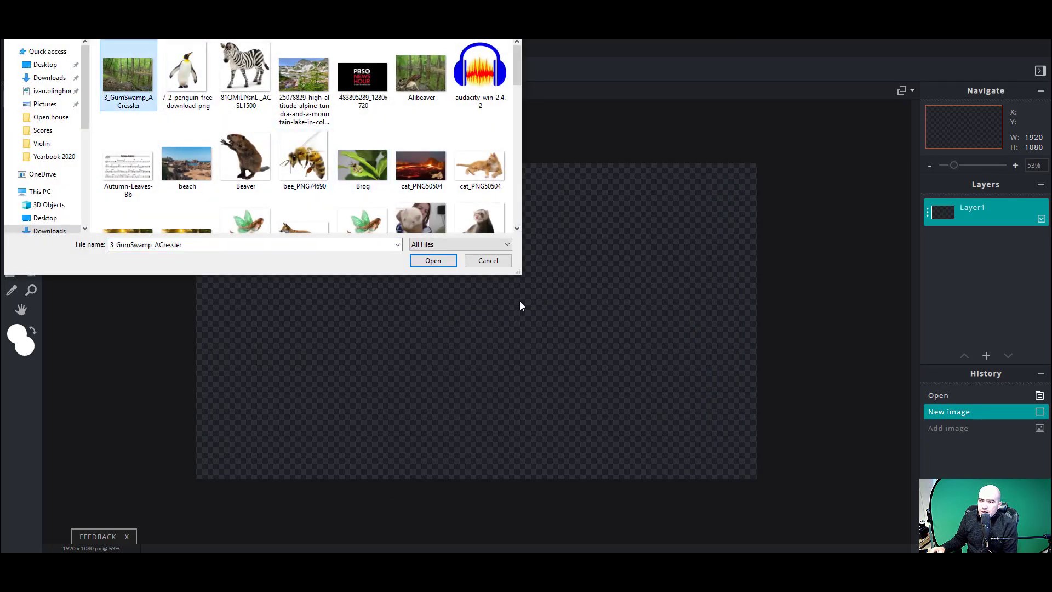
pyautogui.click(432, 261)
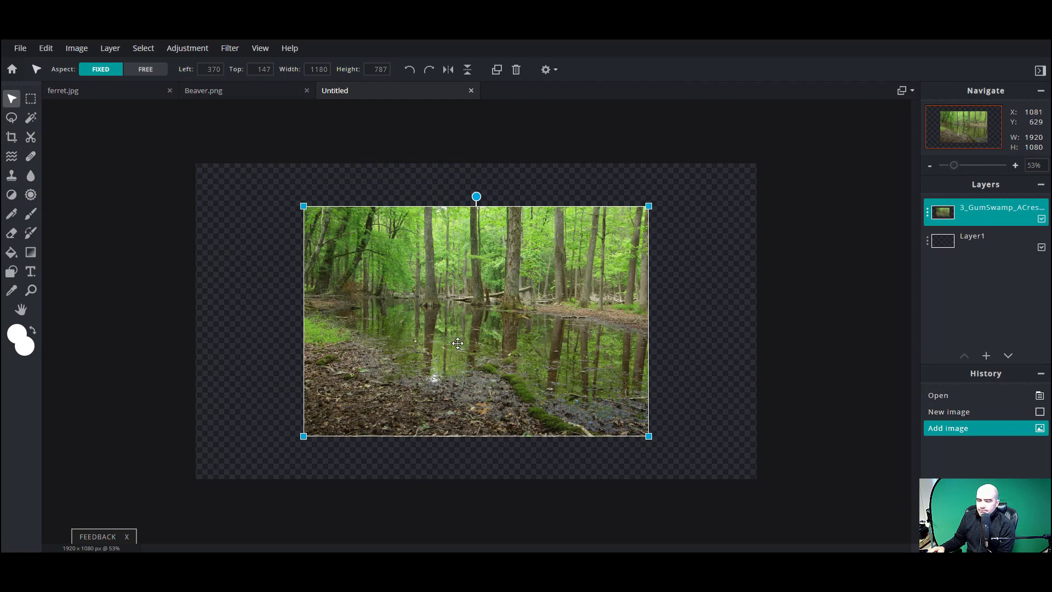
# Add the beaver picture "unnamed" from the Downloads folder as a new image layer.
pyautogui.scroll(3, 497, 380)
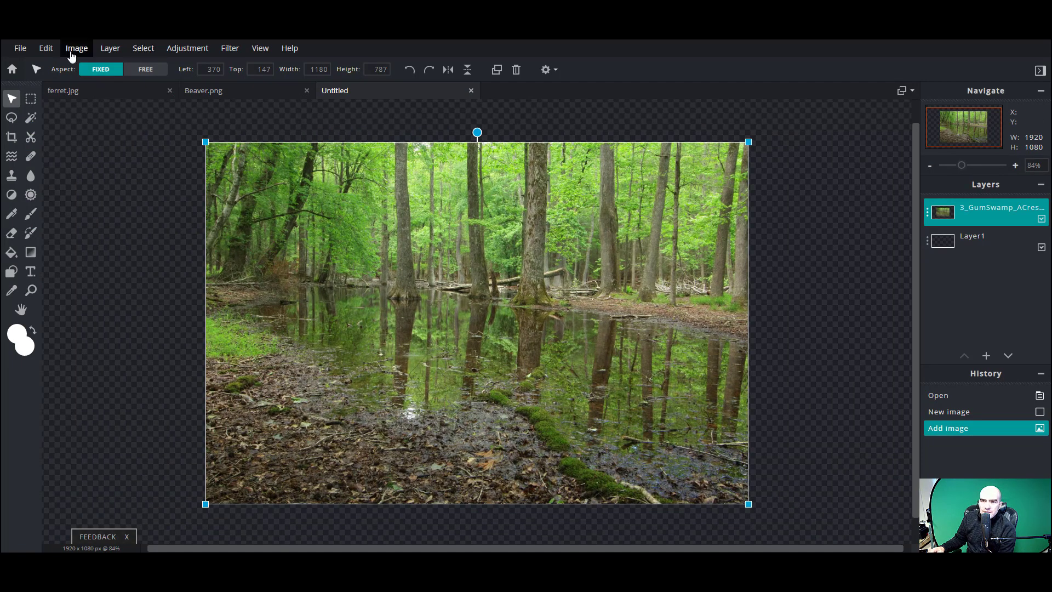
pyautogui.click(46, 49)
pyautogui.moveTo(119, 52)
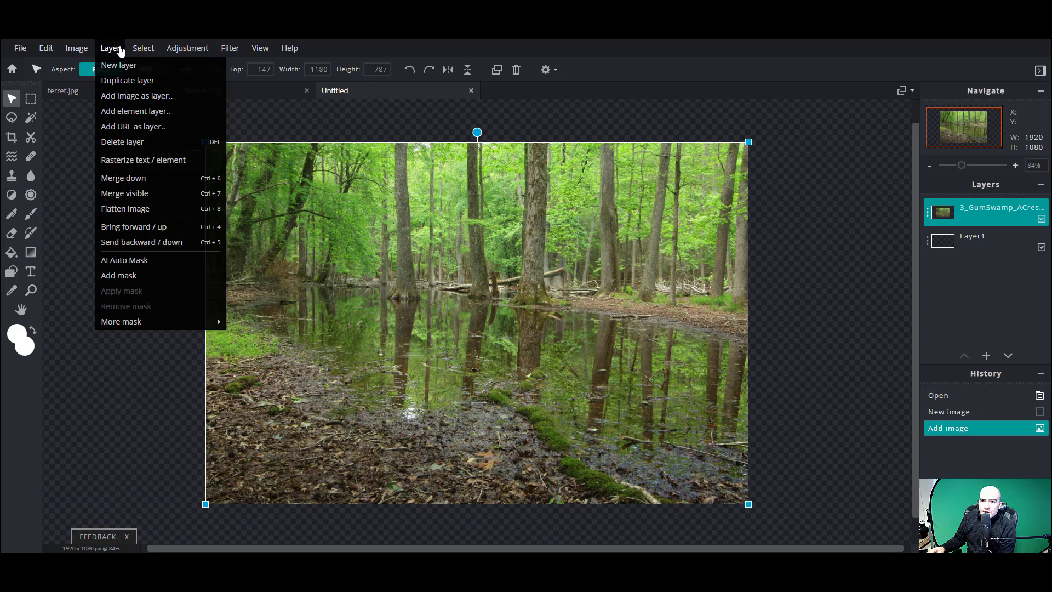
pyautogui.click(134, 97)
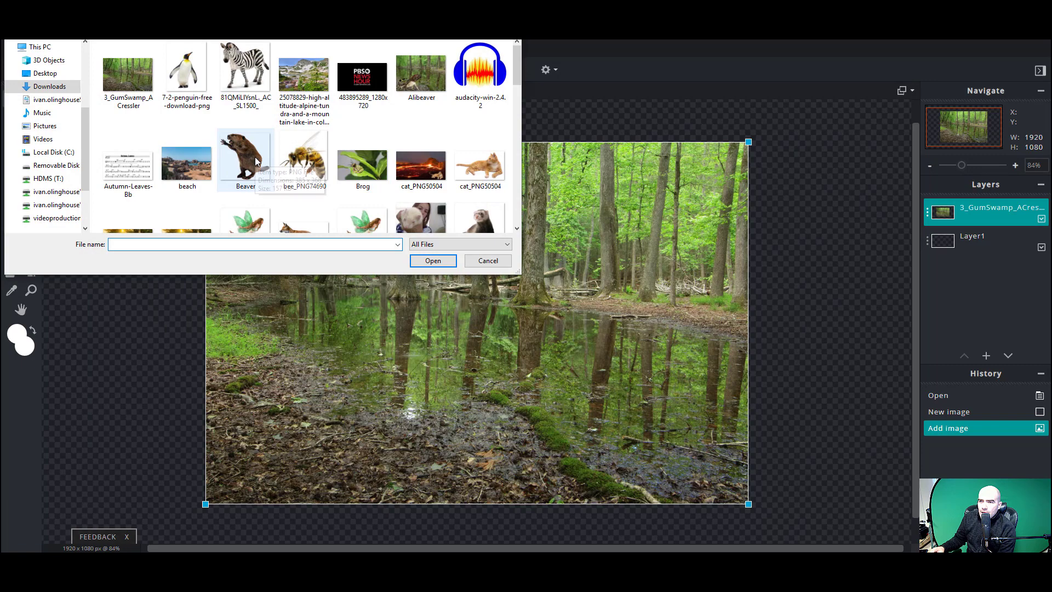
pyautogui.scroll(-5, 329, 179)
pyautogui.click(309, 181)
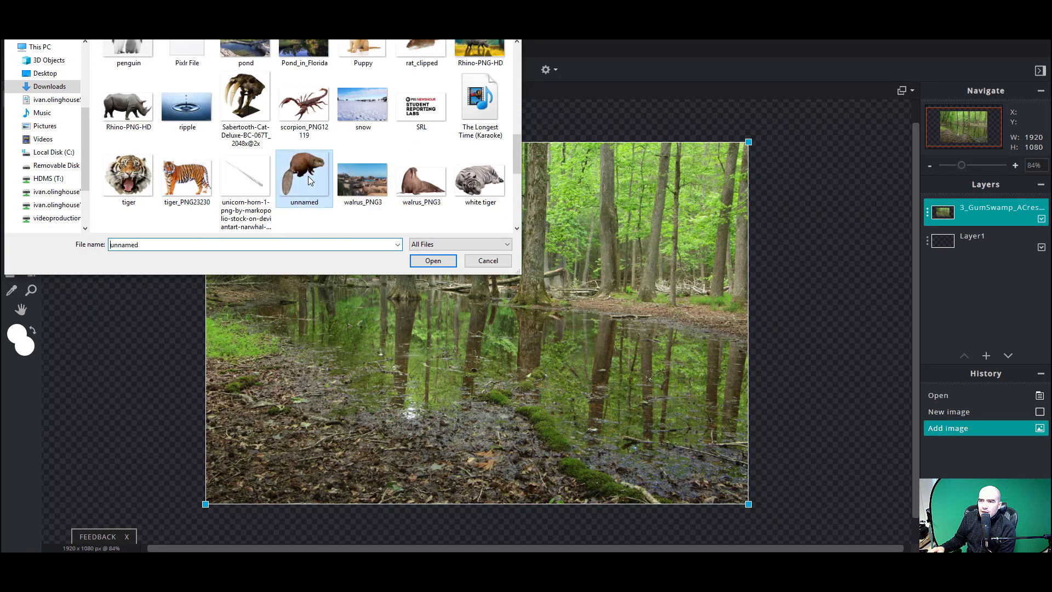
pyautogui.click(425, 260)
# Scale the beaver to about 351 x 312 px and place it on the muddy bank in the photo's lower-left corner.
pyautogui.moveTo(416, 337); pyautogui.dragTo(275, 465)
pyautogui.moveTo(359, 410); pyautogui.dragTo(346, 413)
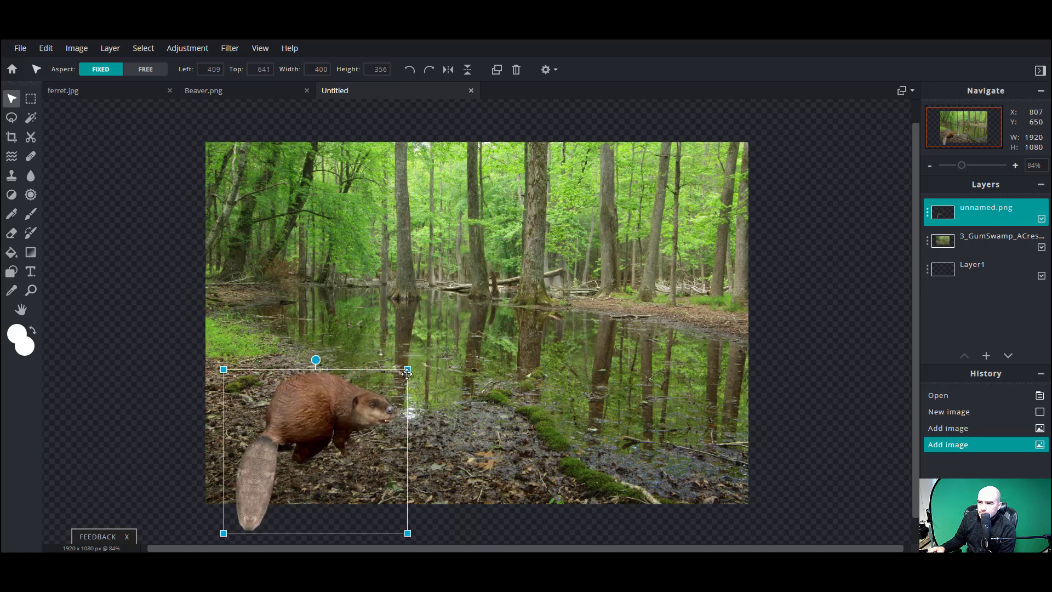
pyautogui.moveTo(402, 377); pyautogui.dragTo(379, 397)
pyautogui.moveTo(324, 422); pyautogui.dragTo(341, 418)
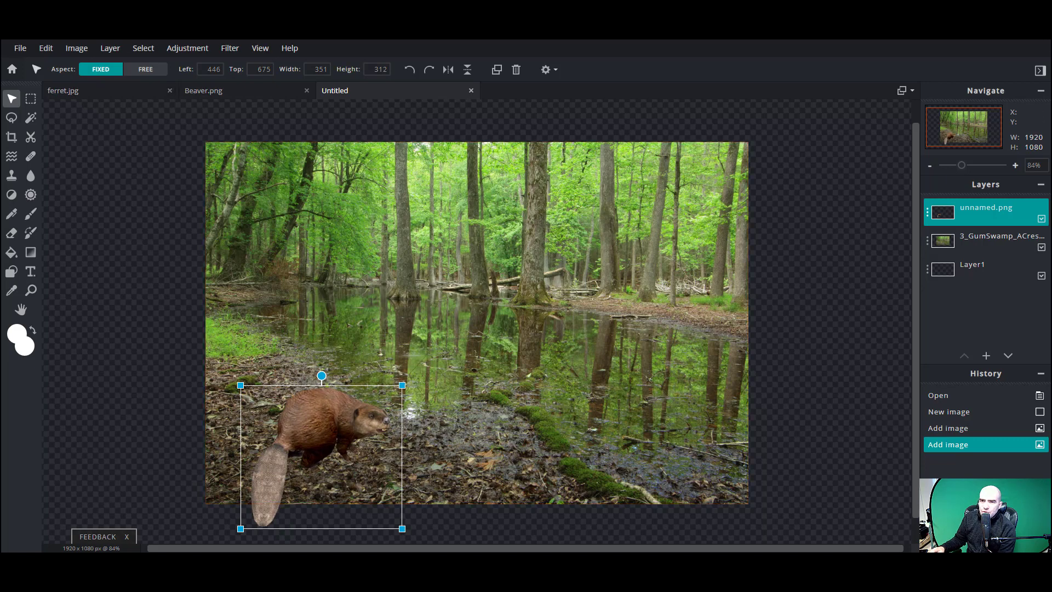
# Add the Sabertooth-Cat-Deluxe skull picture from the Downloads folder as a new image layer.
pyautogui.click(48, 48)
pyautogui.moveTo(112, 51)
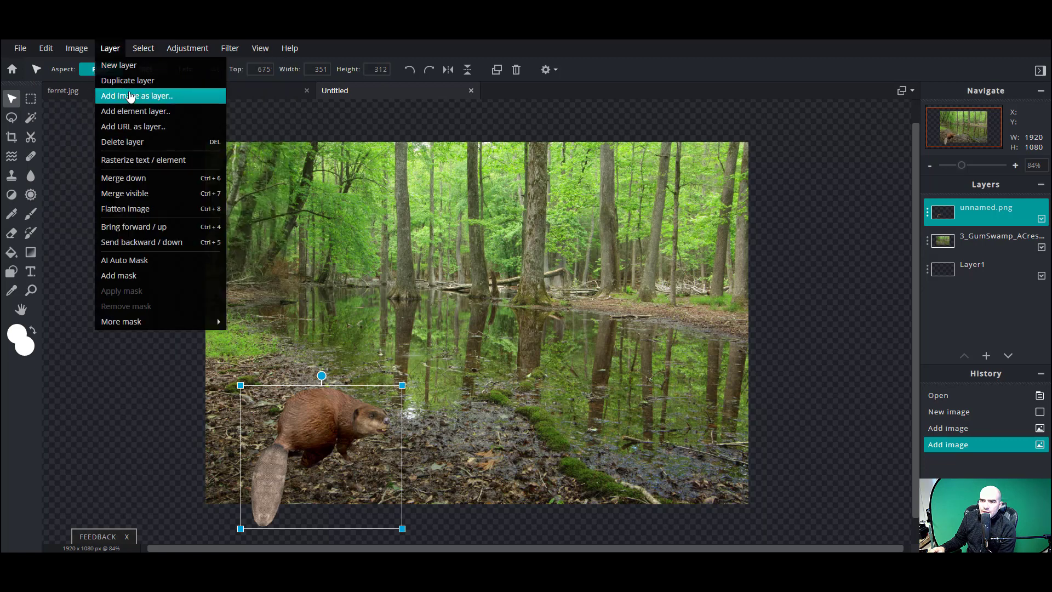
pyautogui.click(128, 98)
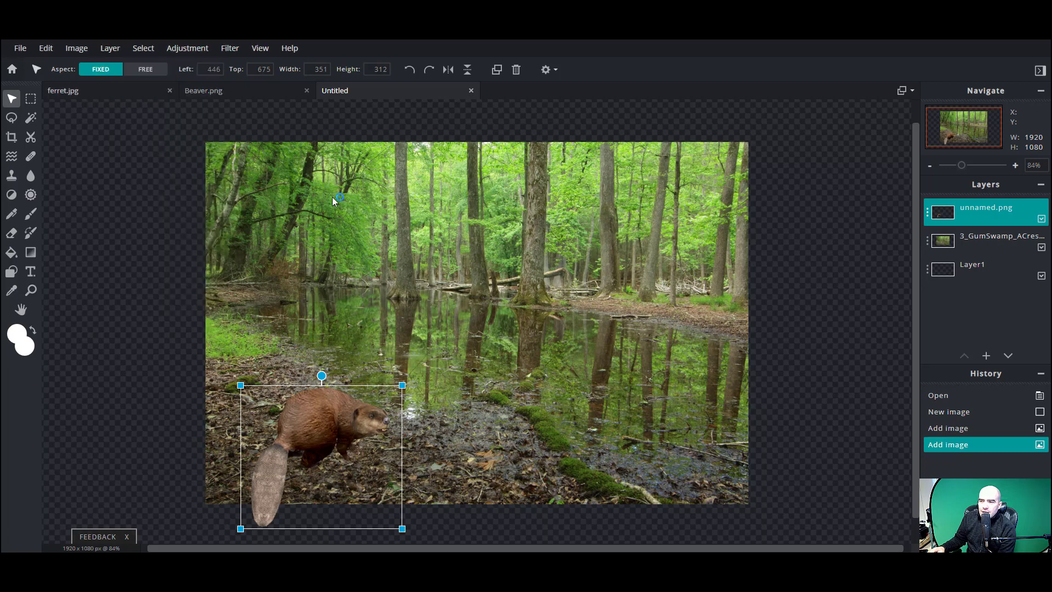
pyautogui.scroll(-3, 351, 181)
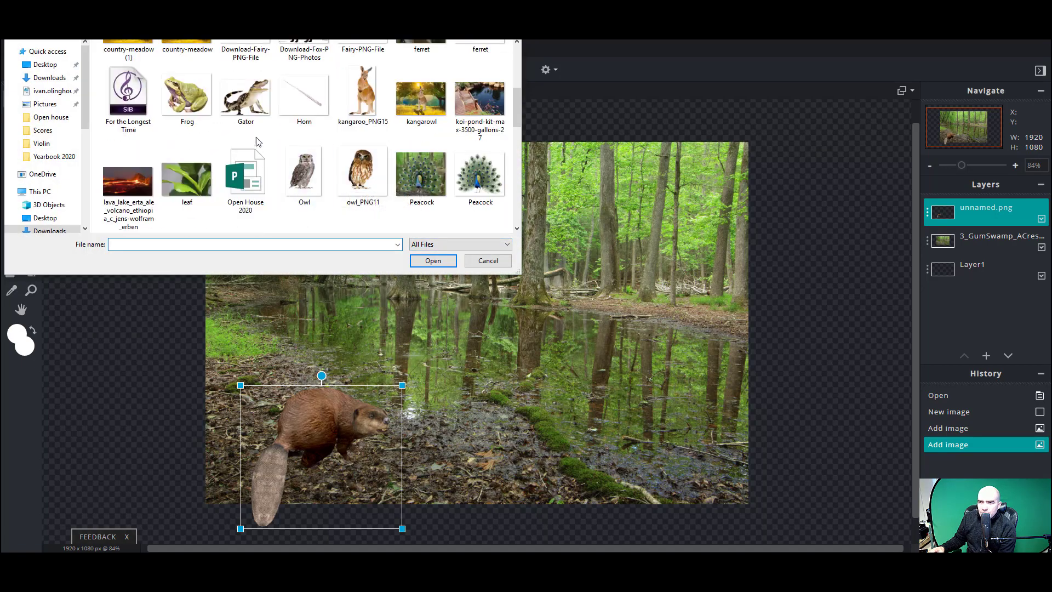
pyautogui.scroll(-2, 362, 176)
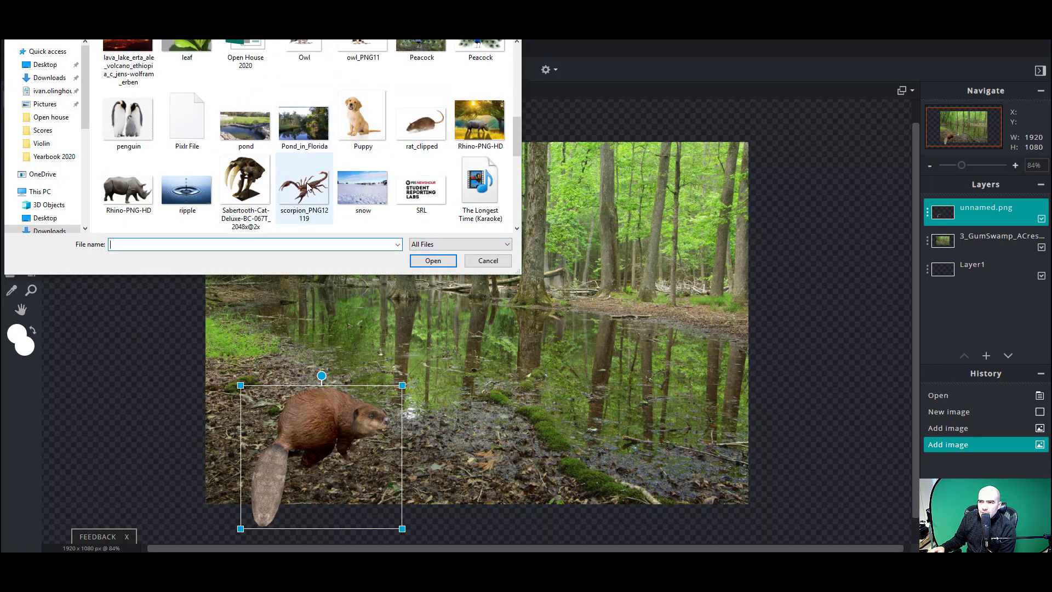
pyautogui.click(266, 196)
pyautogui.click(433, 260)
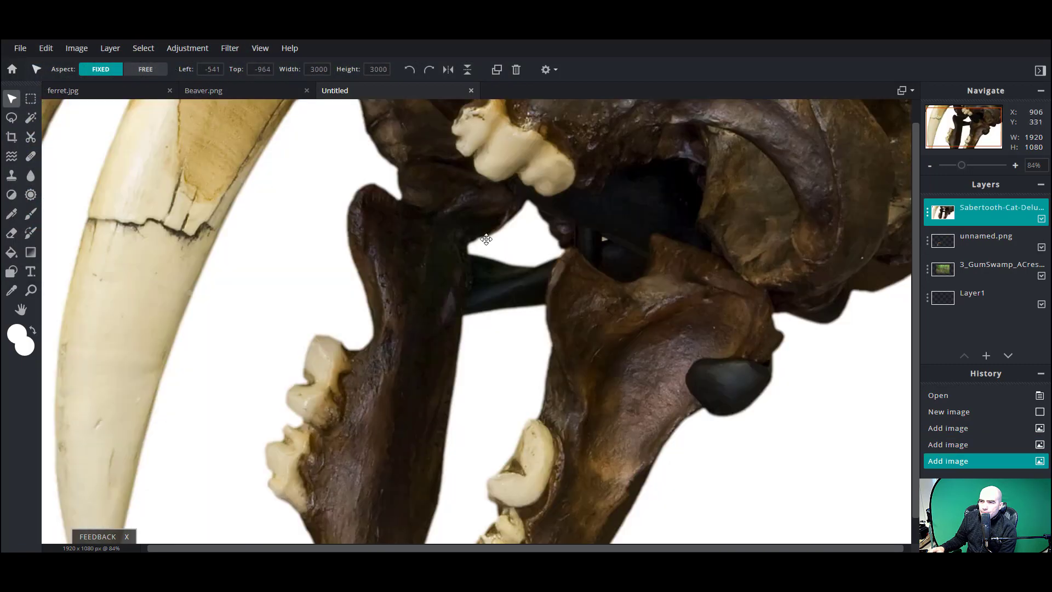
# Shrink the skull picture to about 598 x 598 px and place it over the right half of the swamp photo.
pyautogui.scroll(-5, 476, 305)
pyautogui.scroll(-3, 595, 255)
pyautogui.moveTo(607, 190); pyautogui.dragTo(481, 329)
pyautogui.moveTo(429, 393); pyautogui.dragTo(473, 362)
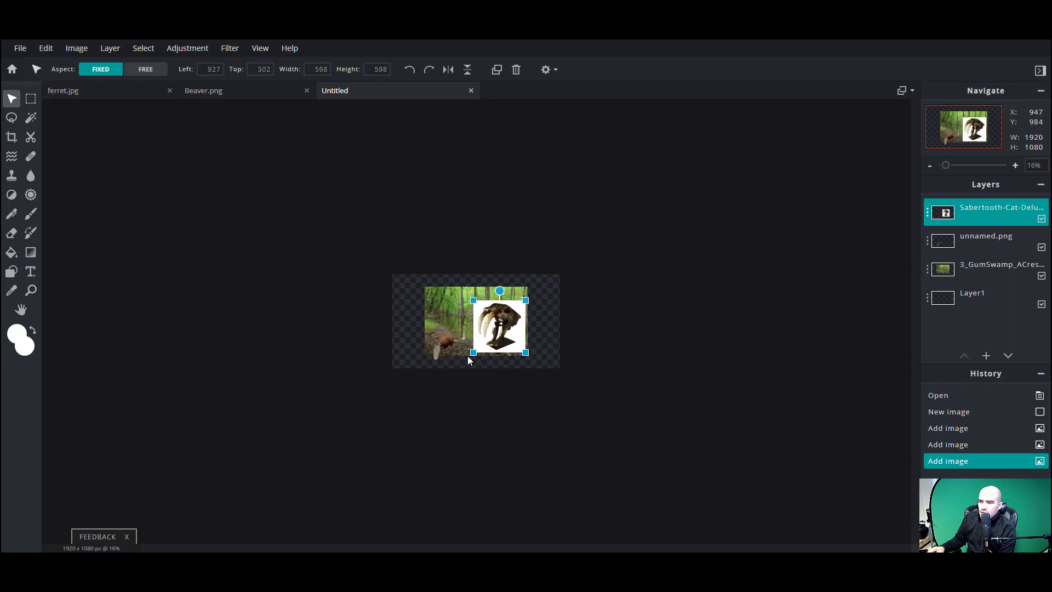
# Outline the skull's two long saber teeth with a freehand Lasso selection and cut them out.
pyautogui.scroll(5, 473, 363)
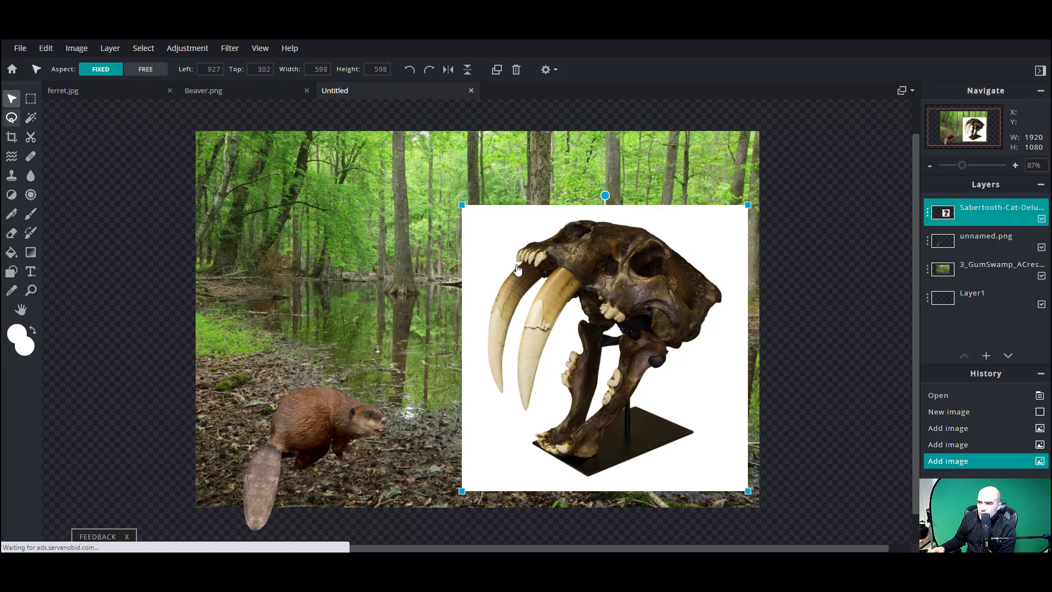
pyautogui.press('l')
pyautogui.moveTo(516, 264); pyautogui.dragTo(559, 303)
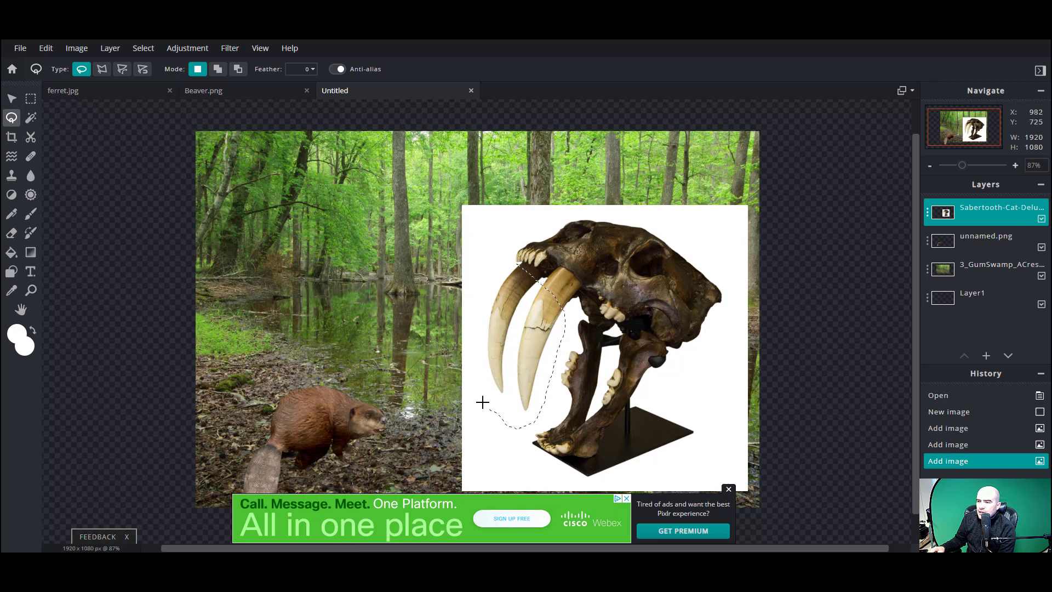
pyautogui.moveTo(495, 272); pyautogui.dragTo(496, 270)
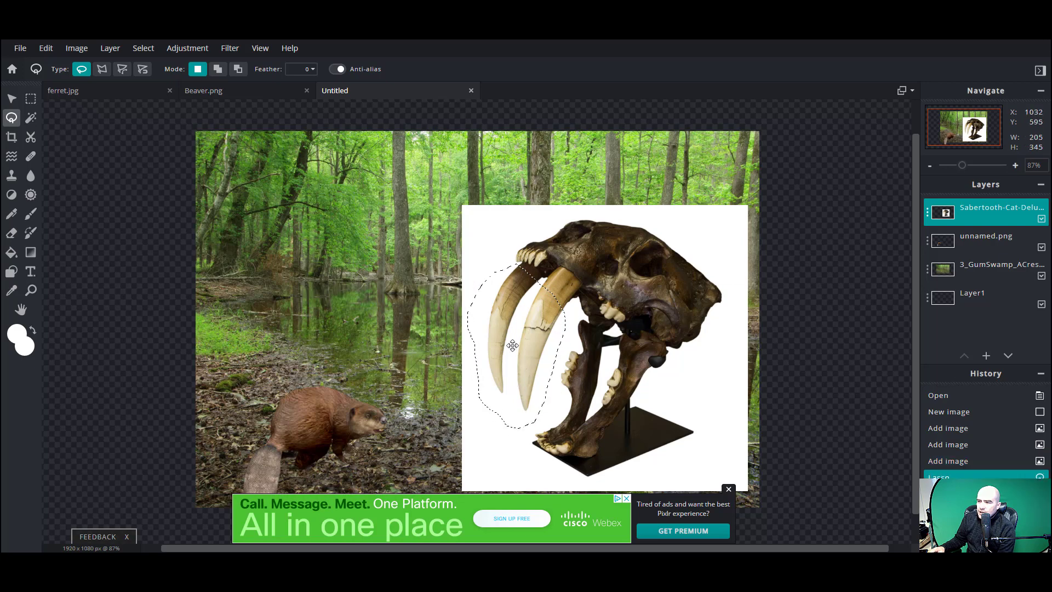
pyautogui.press('alt')
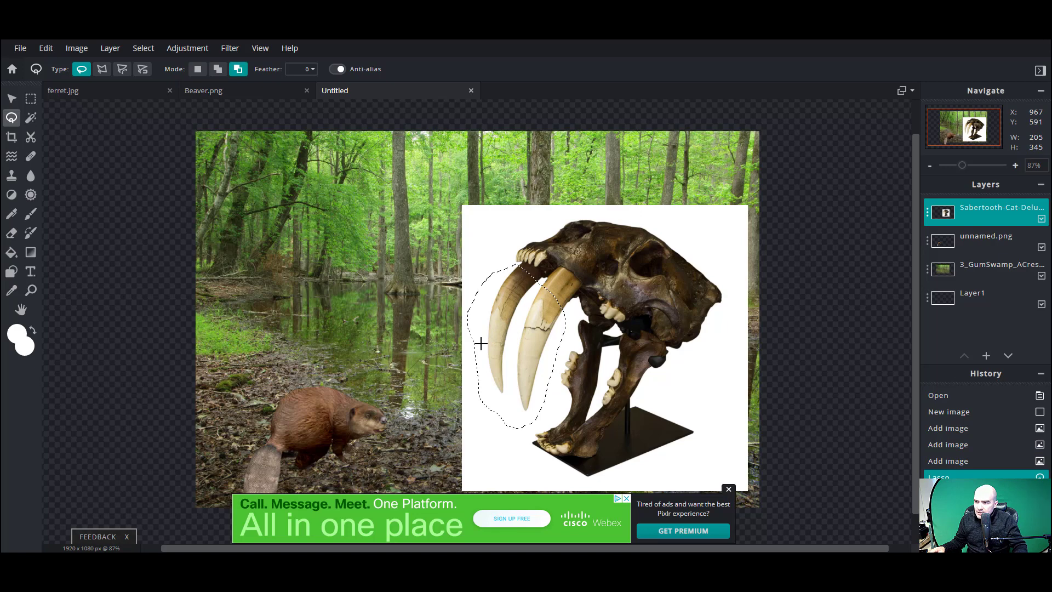
pyautogui.press('Delete')
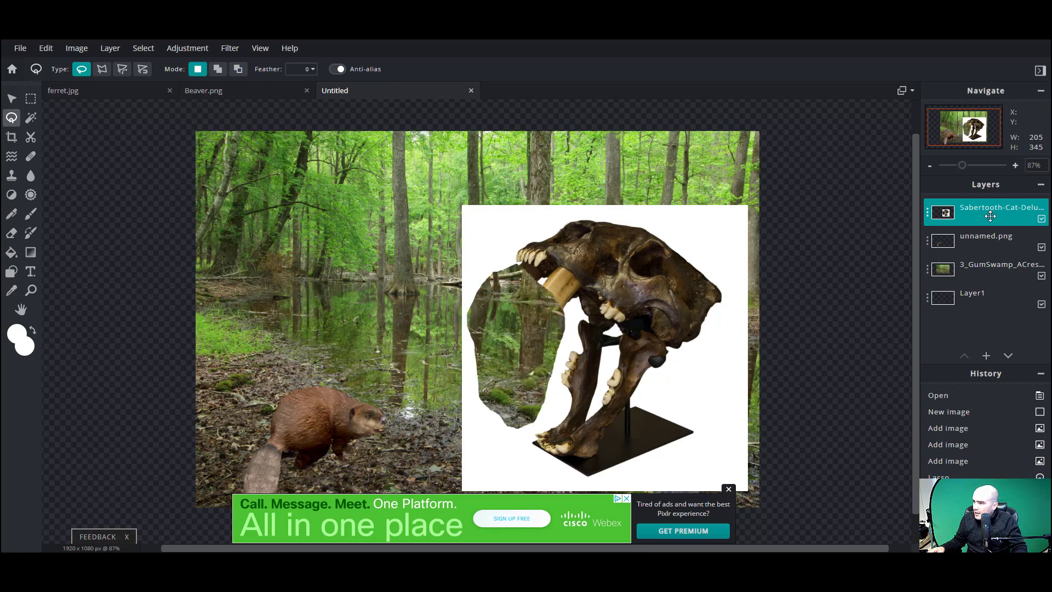
# Delete the remaining skull layer and paste the cut saber teeth as a new layer above the beaver.
pyautogui.click(990, 216)
pyautogui.click(907, 385)
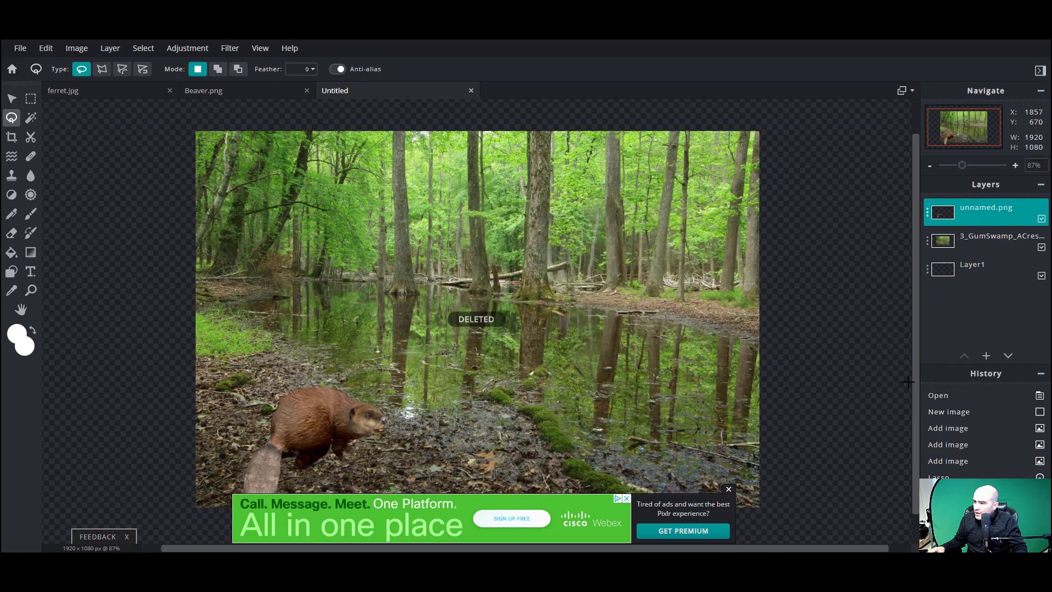
pyautogui.hotkey('ctrl', 'v')
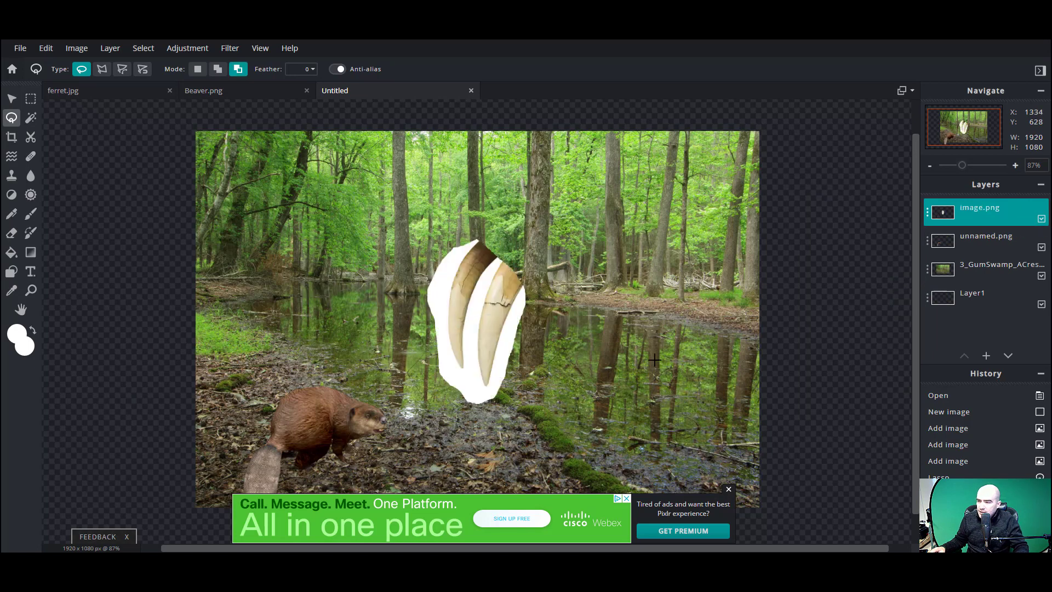
pyautogui.click(728, 489)
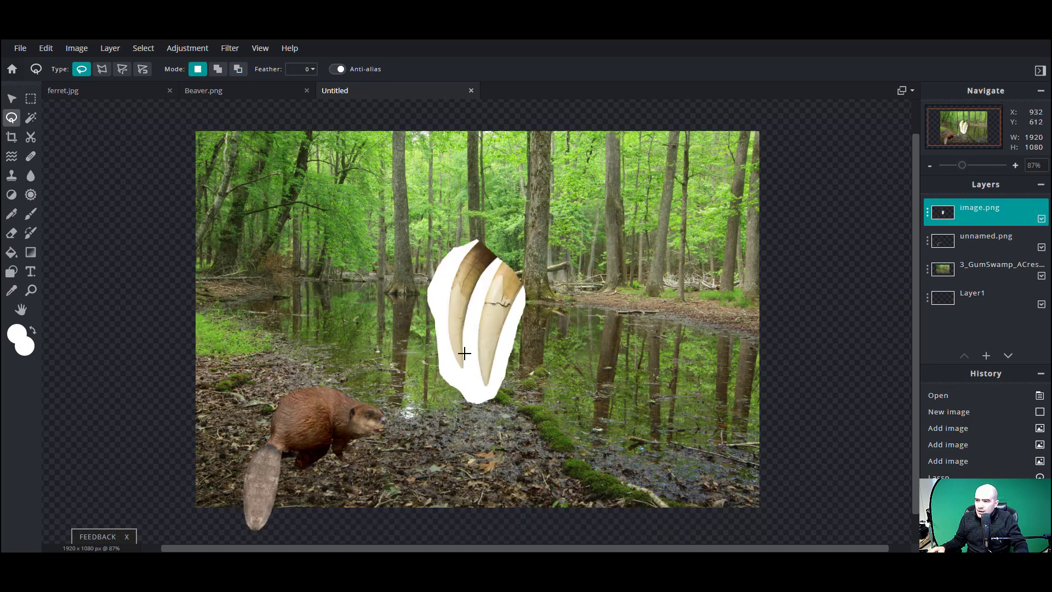
# Try to remove the white area around the saber teeth with a Magic Wand selection at tolerance 32 and feather 0.
pyautogui.click(31, 118)
pyautogui.click(443, 290)
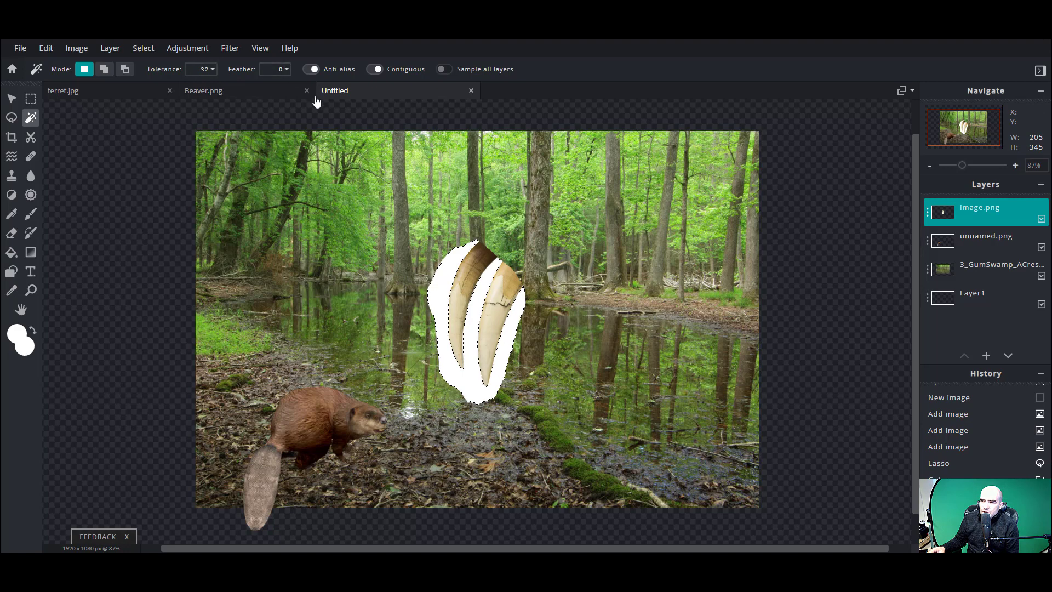
pyautogui.hotkey('ctrl', 'x')
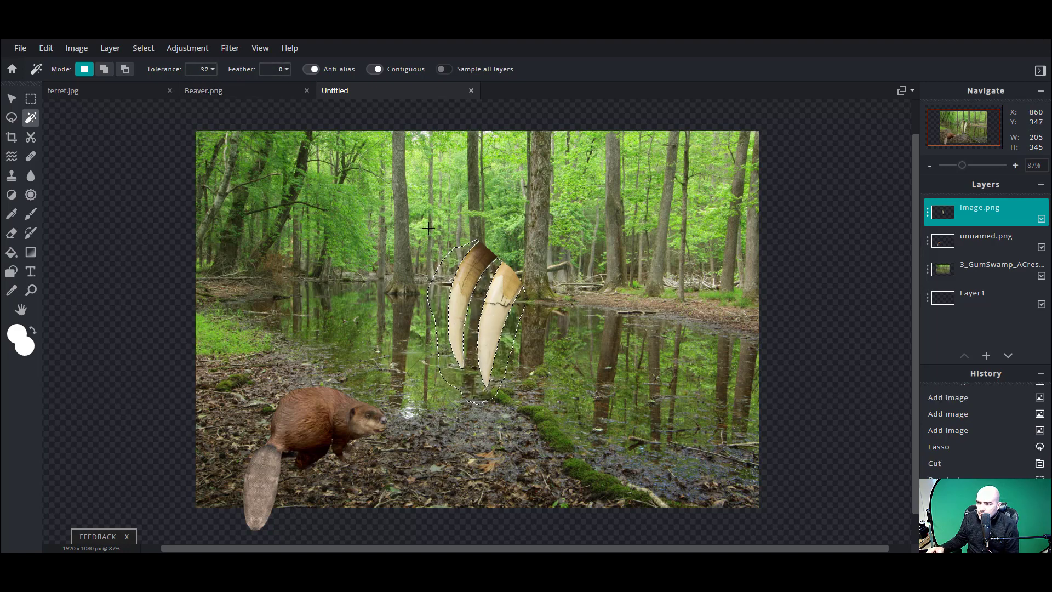
pyautogui.press('alt')
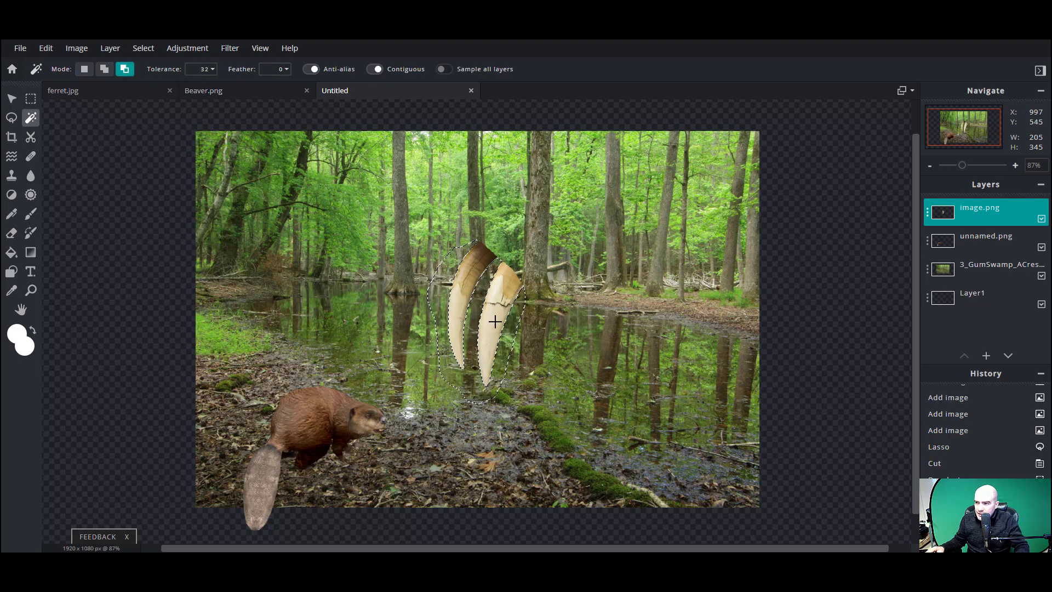
pyautogui.scroll(5, 486, 322)
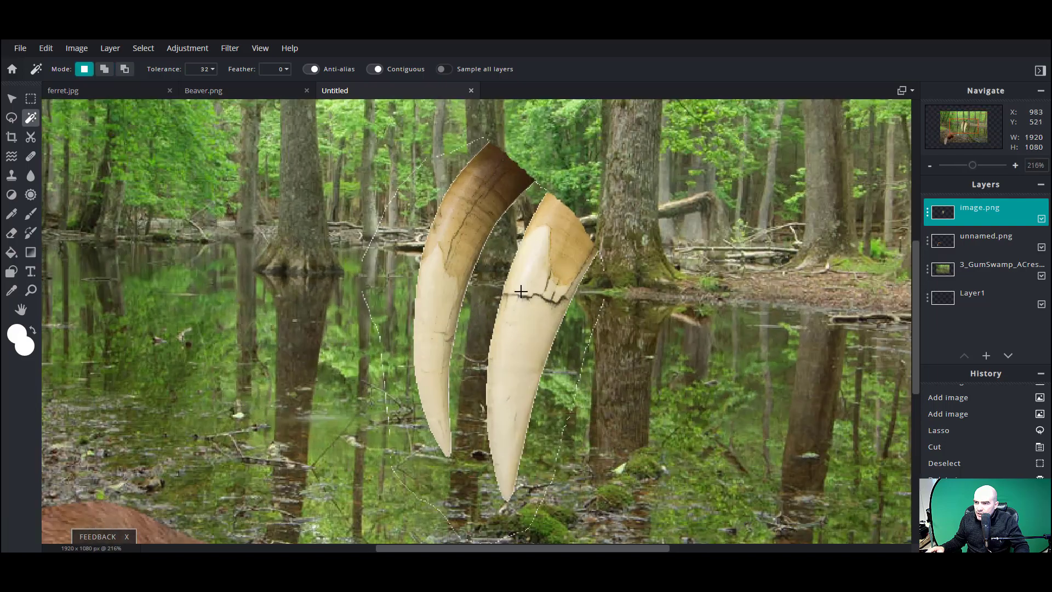
pyautogui.scroll(-2, 470, 188)
pyautogui.press('v')
pyautogui.hotkey('ctrl', 's')
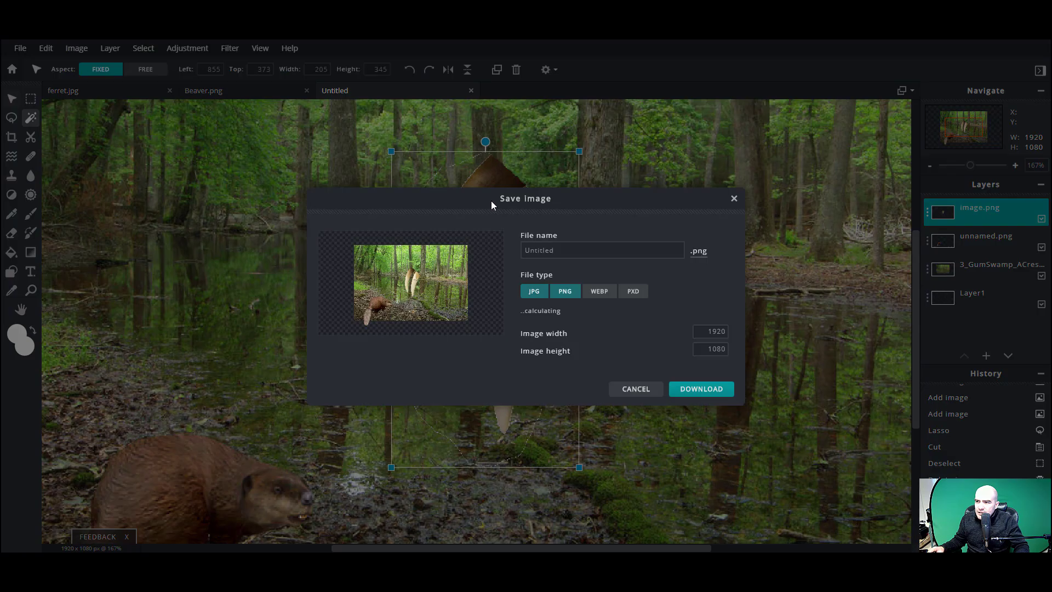
pyautogui.click(636, 389)
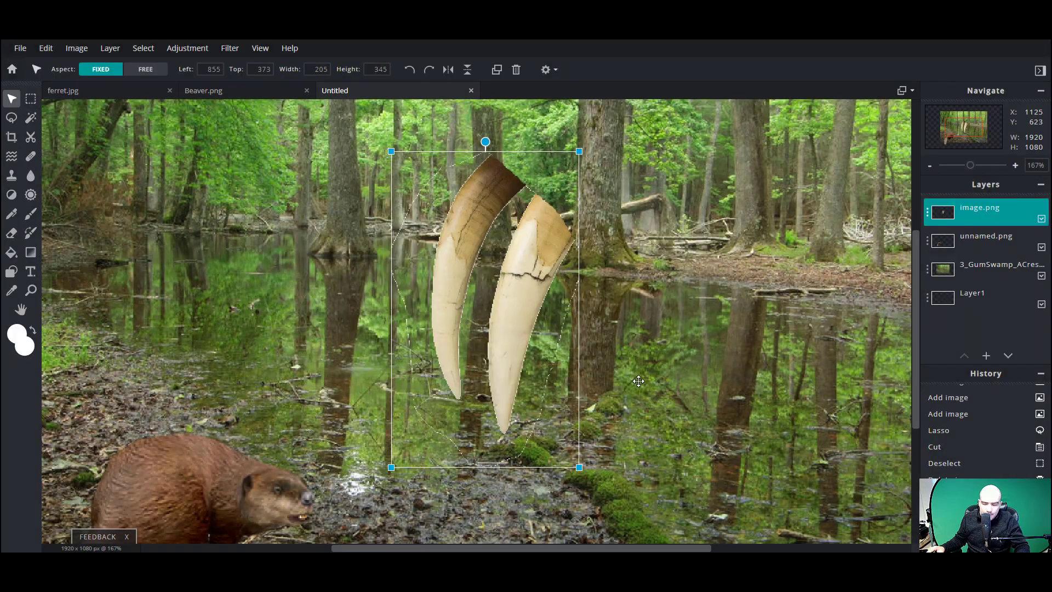
# Undo the removal of the white area around the teeth and clear the selection.
pyautogui.click(493, 320)
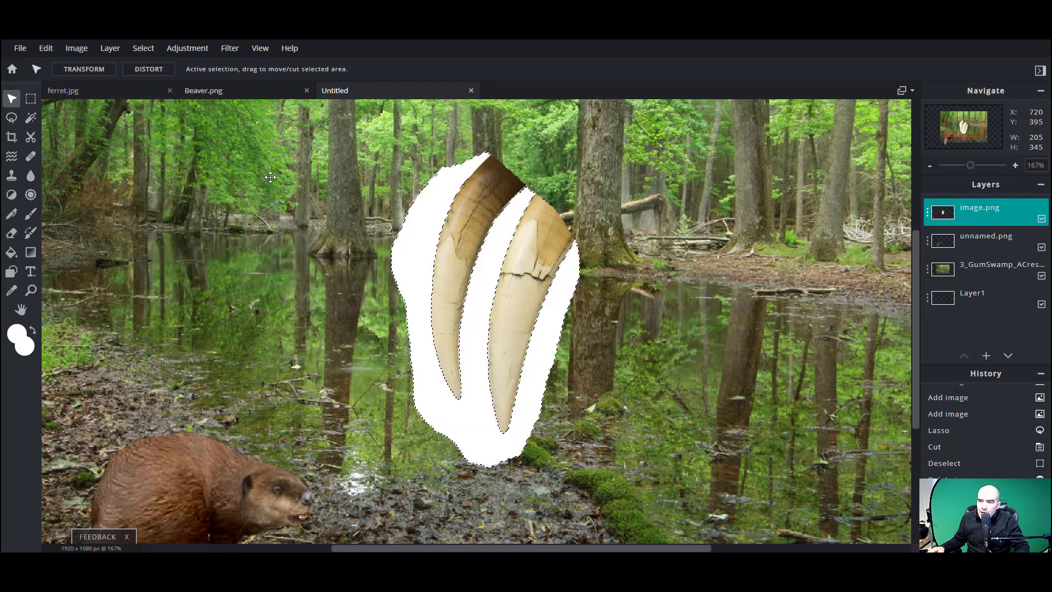
pyautogui.hotkey('ctrl', 't')
pyautogui.scroll(-2, 337, 243)
pyautogui.scroll(1, 338, 242)
# Set the Magic Wand's tolerance to 37 and its feather to 3.
pyautogui.click(31, 117)
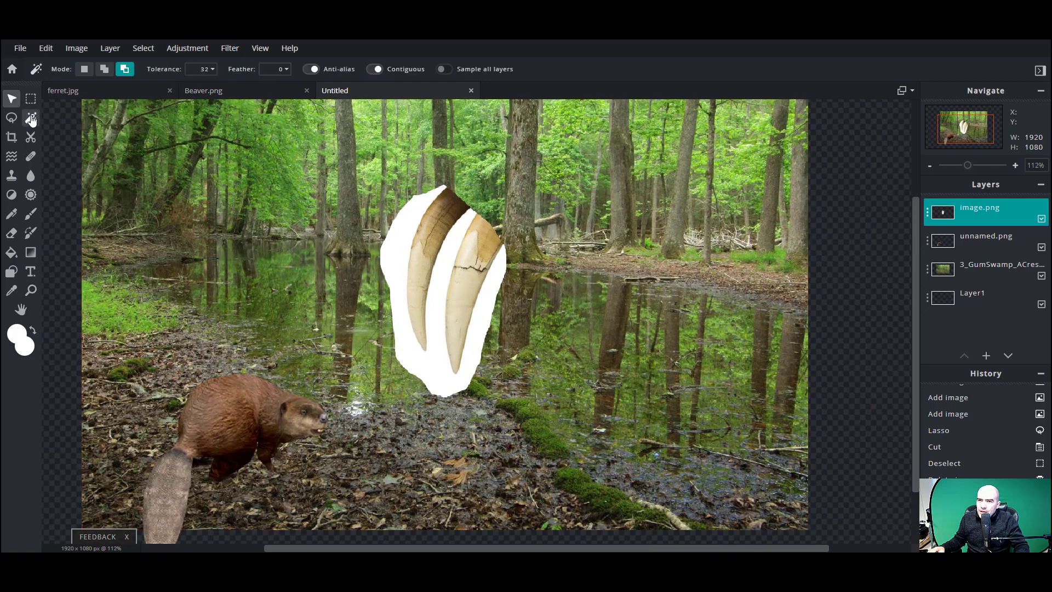
pyautogui.click(269, 69)
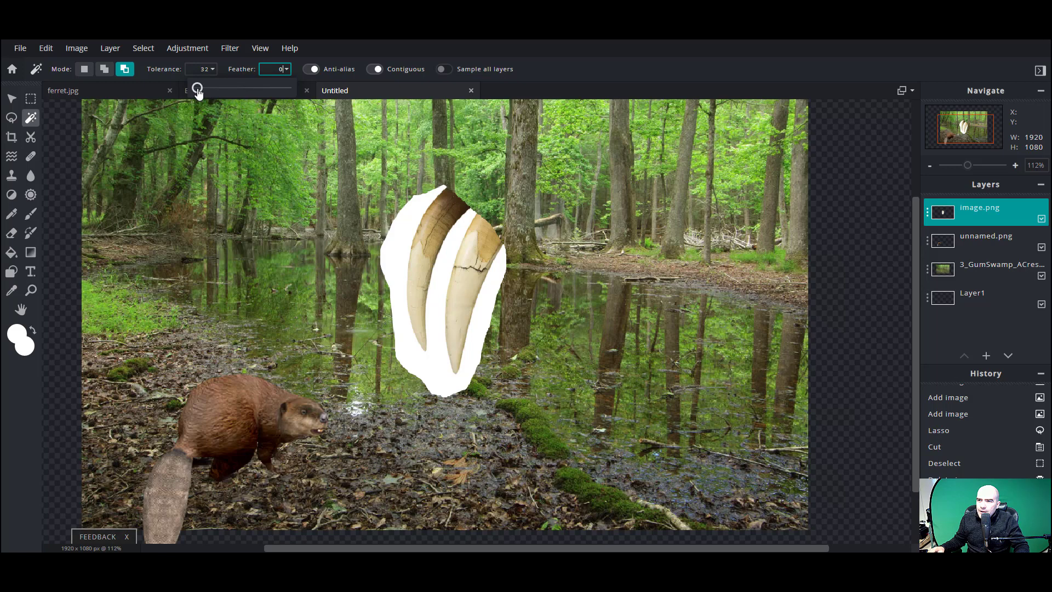
pyautogui.click(213, 69)
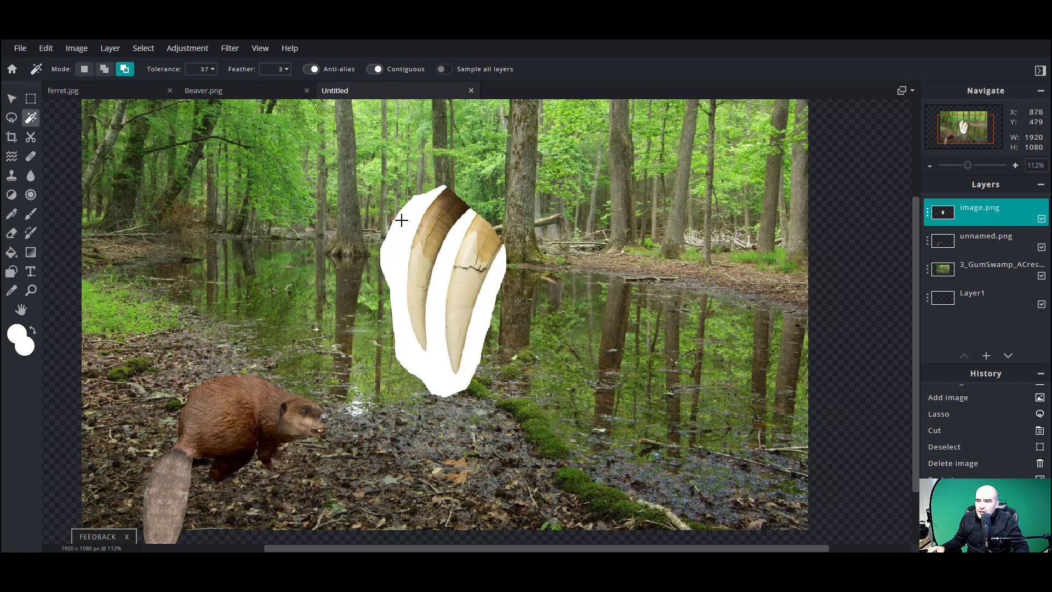
# Select the white area around the saber teeth with the Magic Wand, delete it and clear the selection.
pyautogui.scroll(3, 468, 150)
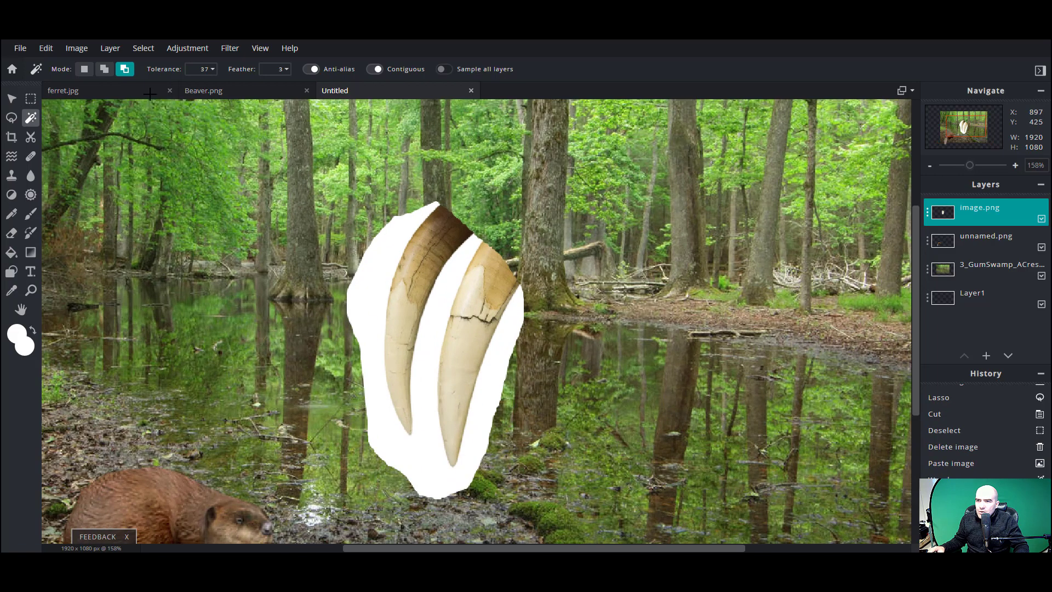
pyautogui.click(11, 117)
pyautogui.click(35, 124)
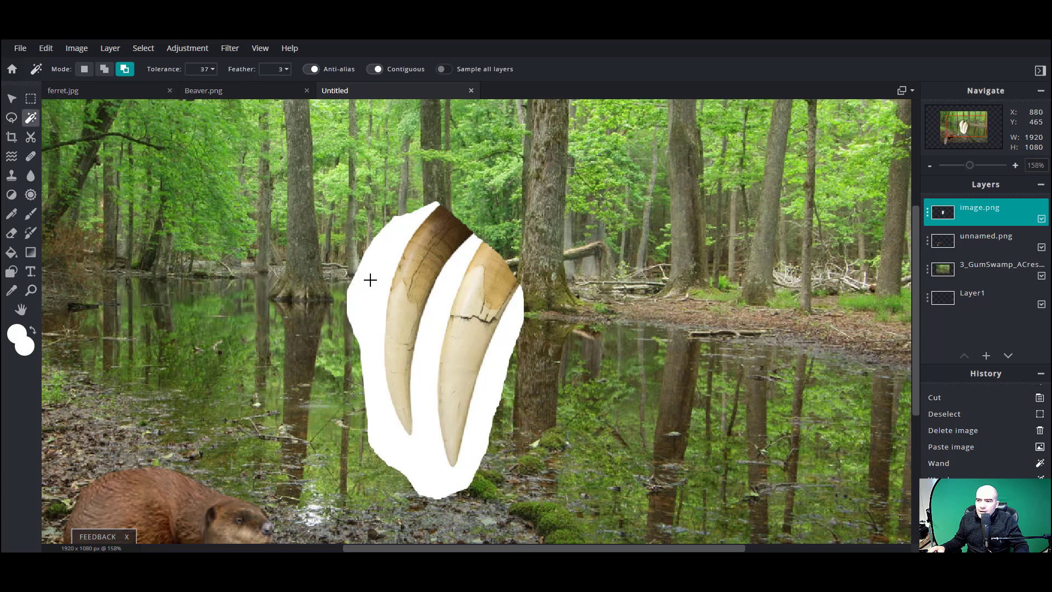
pyautogui.click(393, 265)
pyautogui.keyDown('alt'); pyautogui.click(384, 261); pyautogui.keyUp('alt')
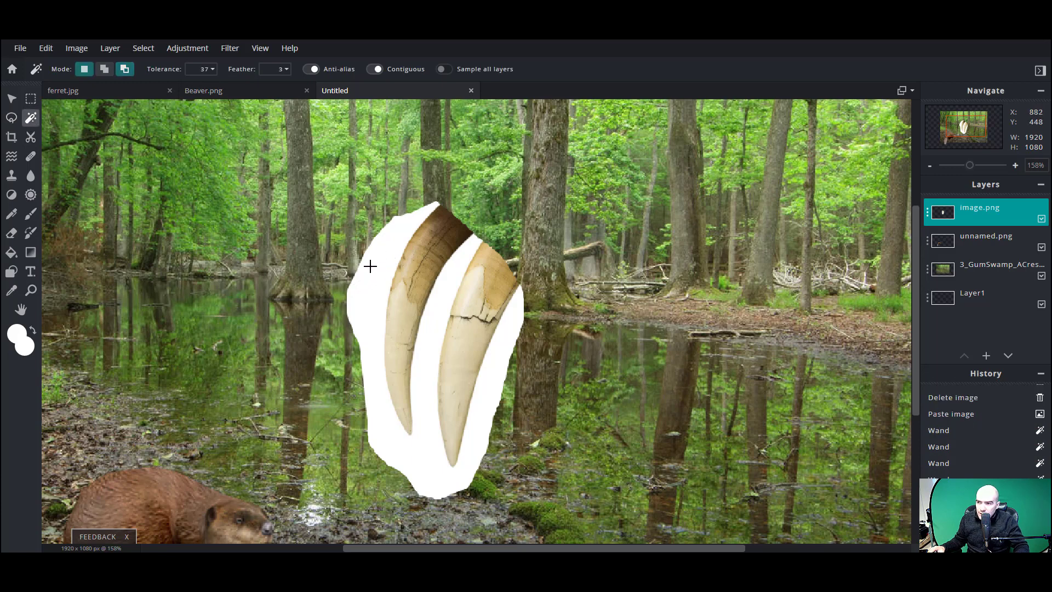
pyautogui.click(375, 267)
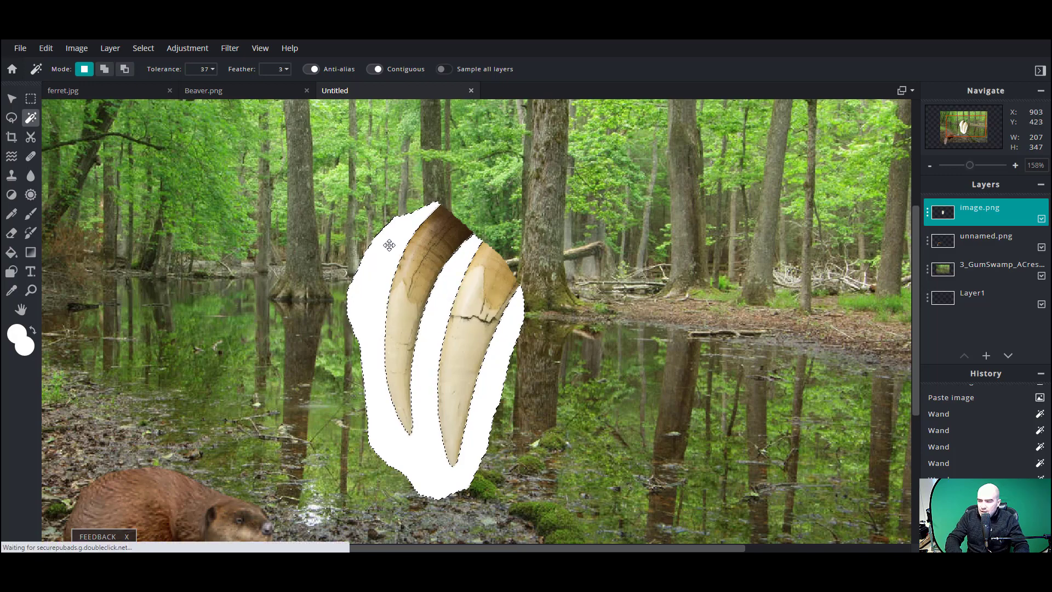
pyautogui.press('Delete')
pyautogui.press('alt')
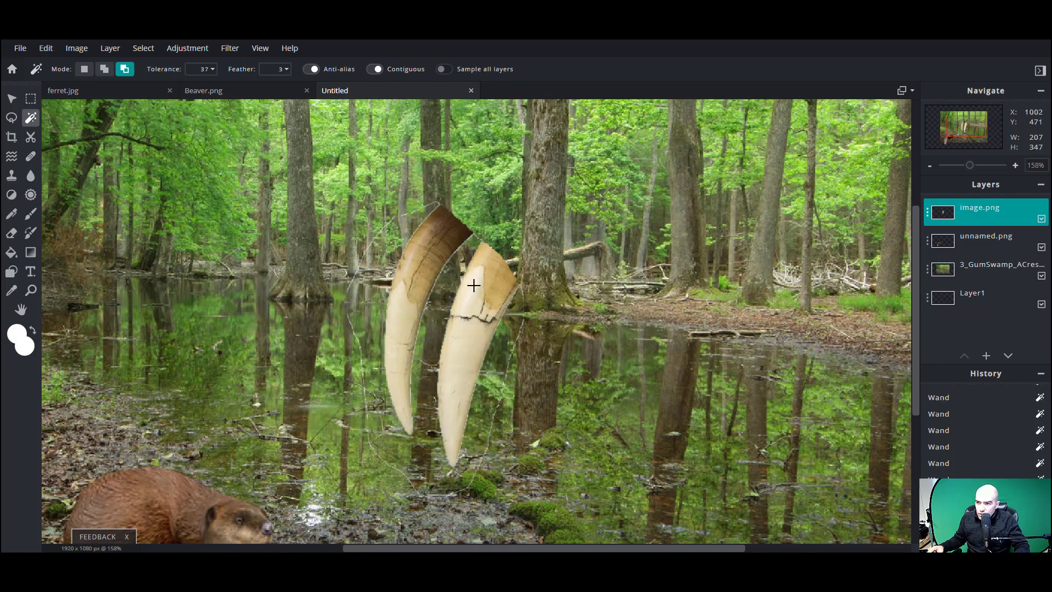
pyautogui.scroll(-3, 473, 285)
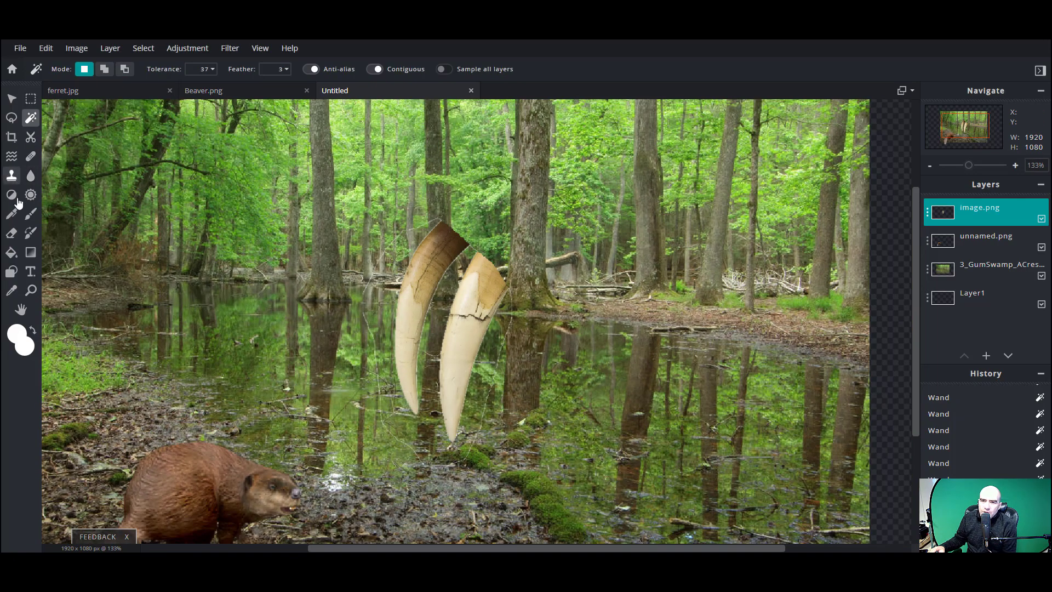
# Erase the faint leftover edges around the saber teeth with a soft 40 px Eraser at 100% opacity.
pyautogui.click(11, 233)
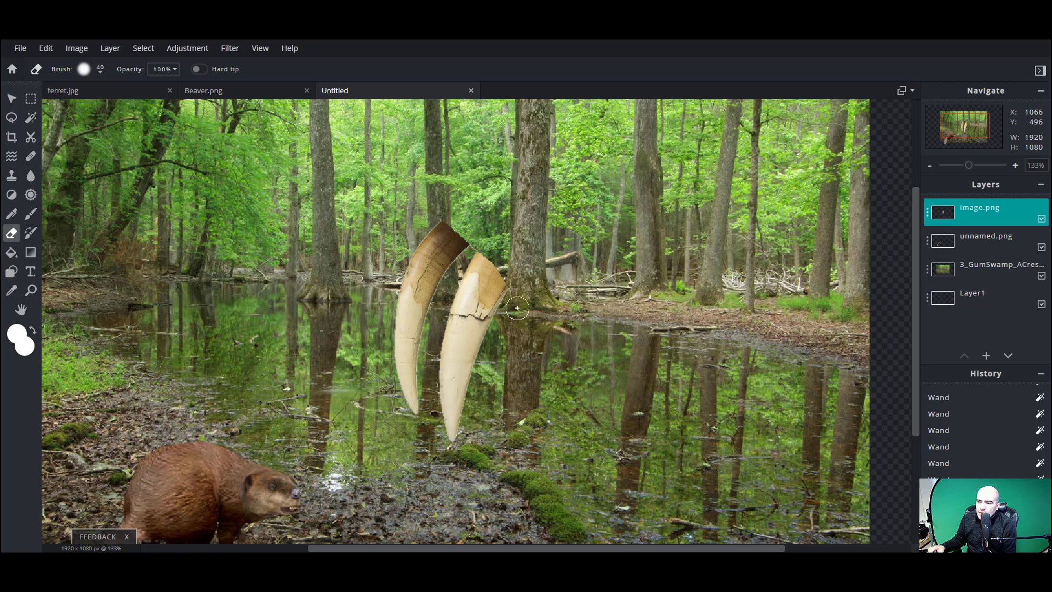
pyautogui.scroll(3, 498, 302)
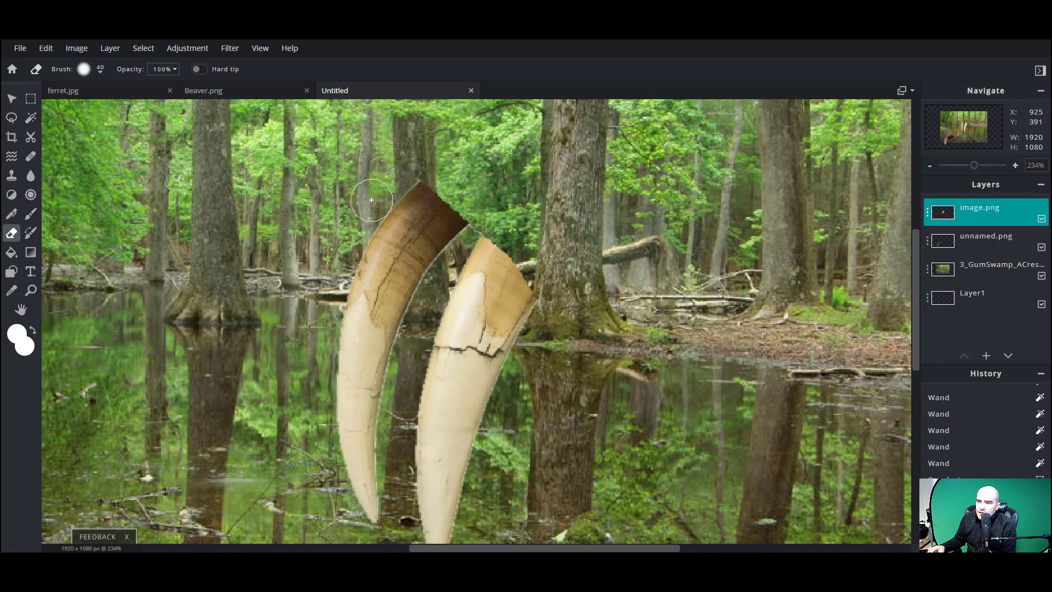
pyautogui.scroll(-2, 589, 406)
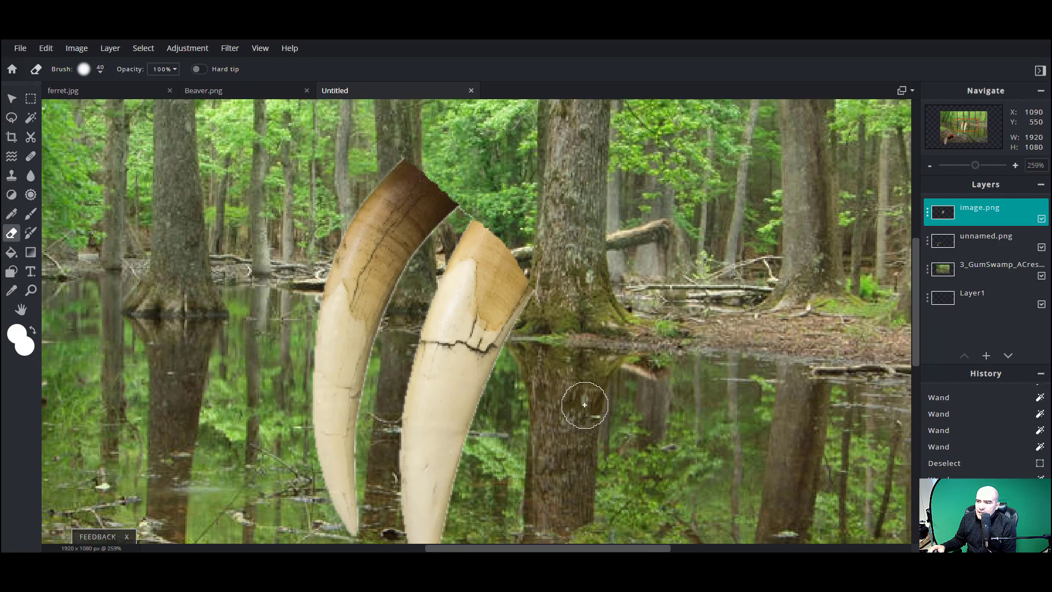
pyautogui.scroll(-5, 441, 419)
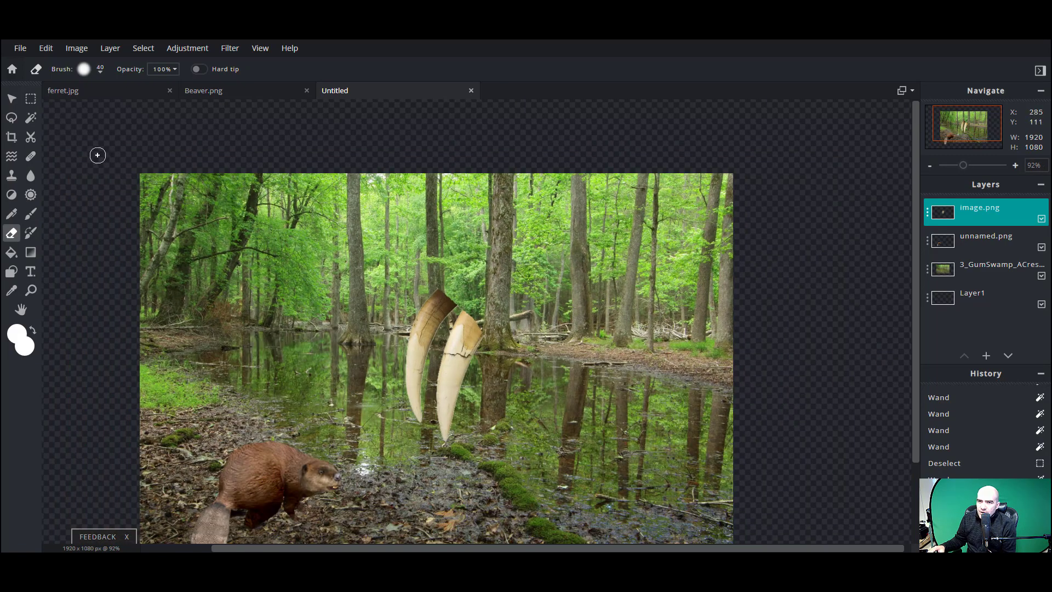
# Duplicate the saber teeth layer and move the copy over the far bank at the photo's upper right, at about 1295, 225.
pyautogui.click(11, 99)
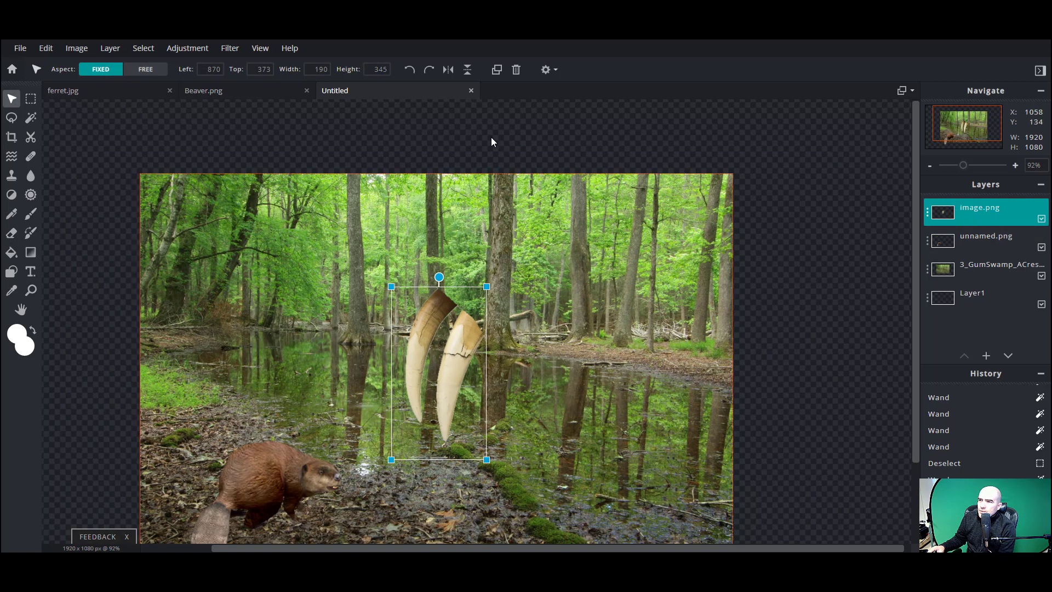
pyautogui.click(497, 71)
pyautogui.moveTo(444, 391); pyautogui.dragTo(658, 316)
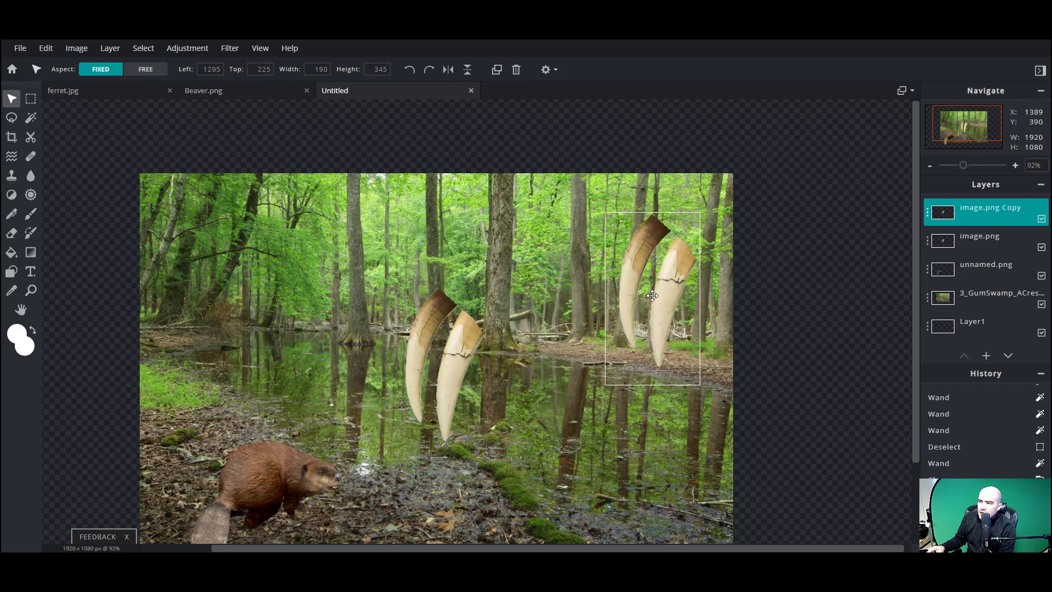
# Move the original saber teeth closer to the beaver's head, to about 775, 470, and flip them horizontally.
pyautogui.moveTo(458, 365); pyautogui.dragTo(417, 395)
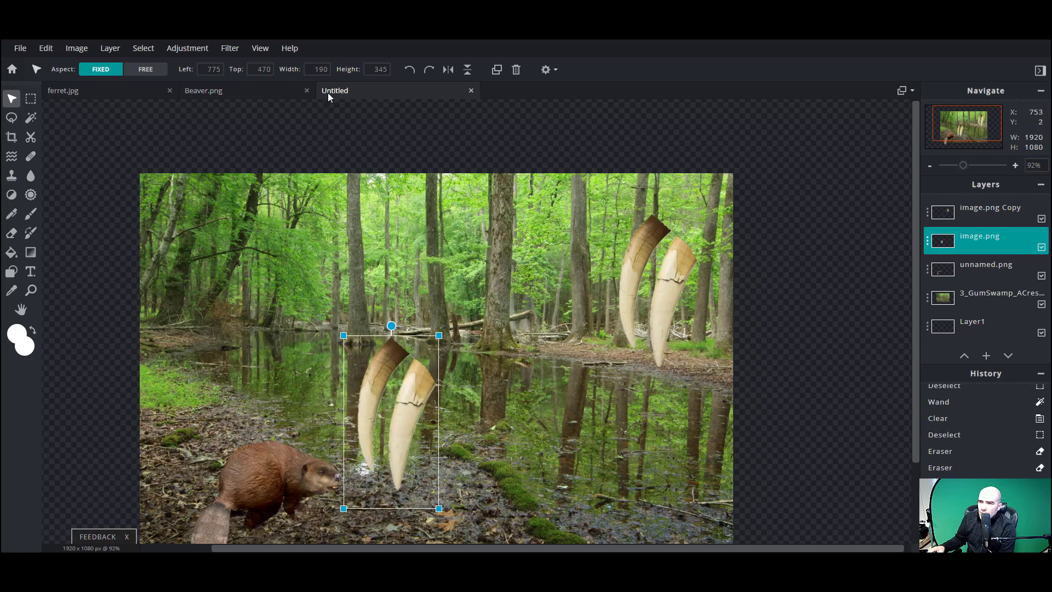
pyautogui.click(448, 70)
pyautogui.click(59, 50)
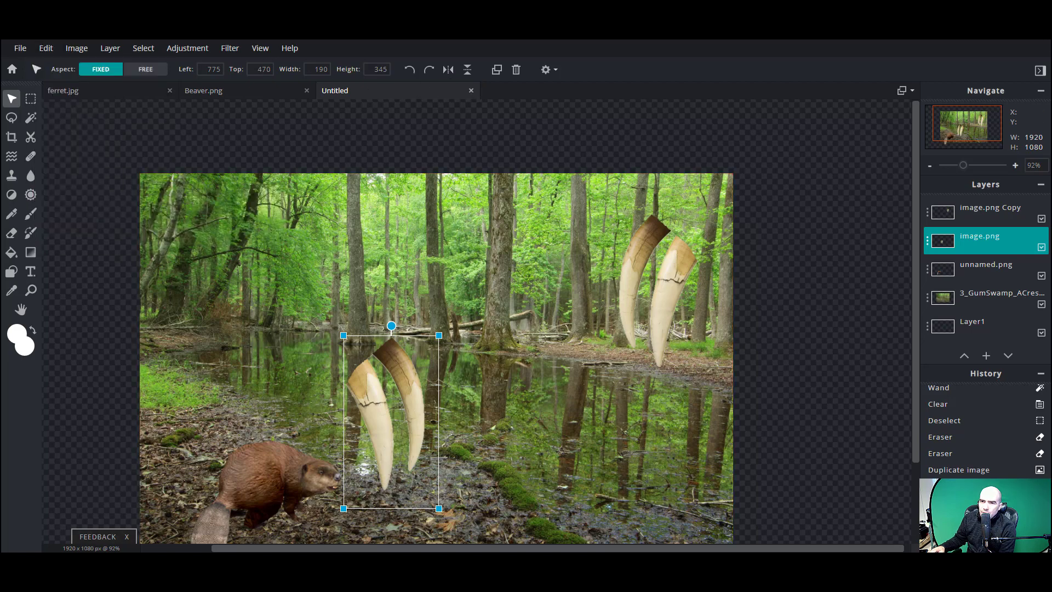
pyautogui.click(46, 48)
pyautogui.moveTo(91, 201)
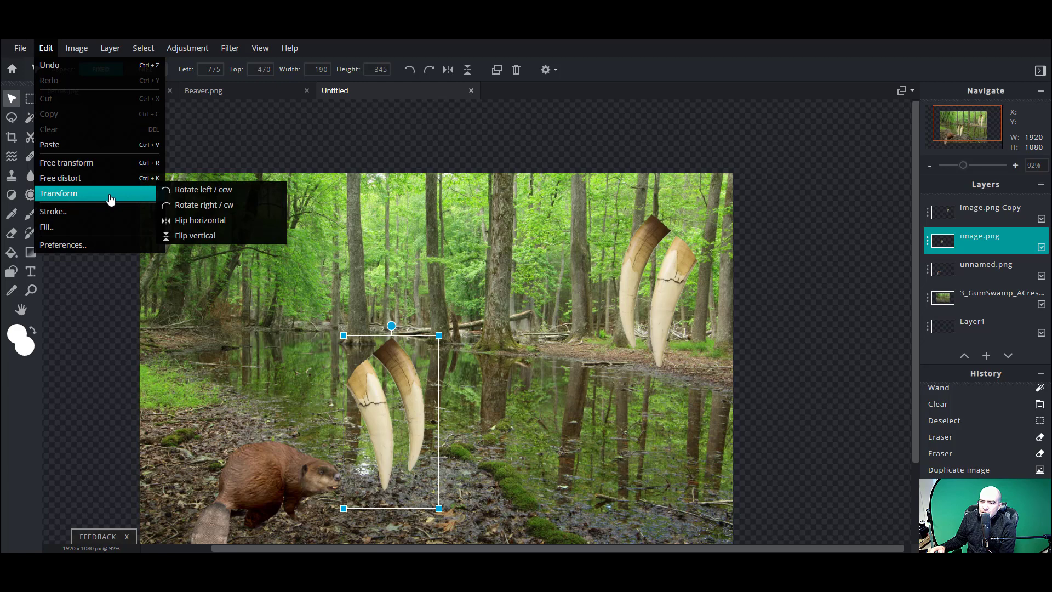
pyautogui.click(149, 446)
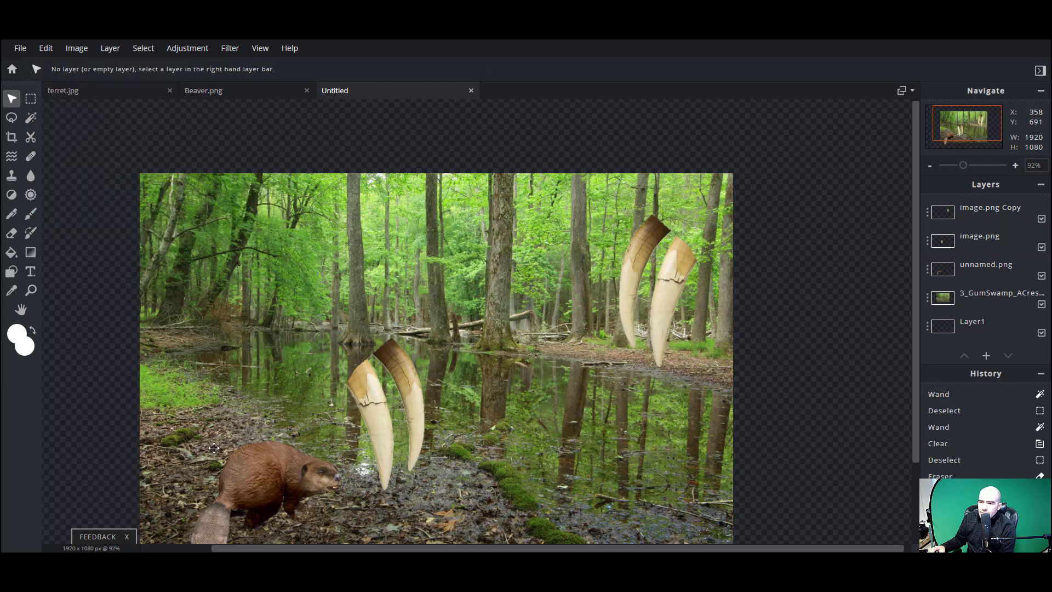
# Shrink the flipped saber teeth to about 40 x 73 px and place them at the beaver's mouth.
pyautogui.click(401, 424)
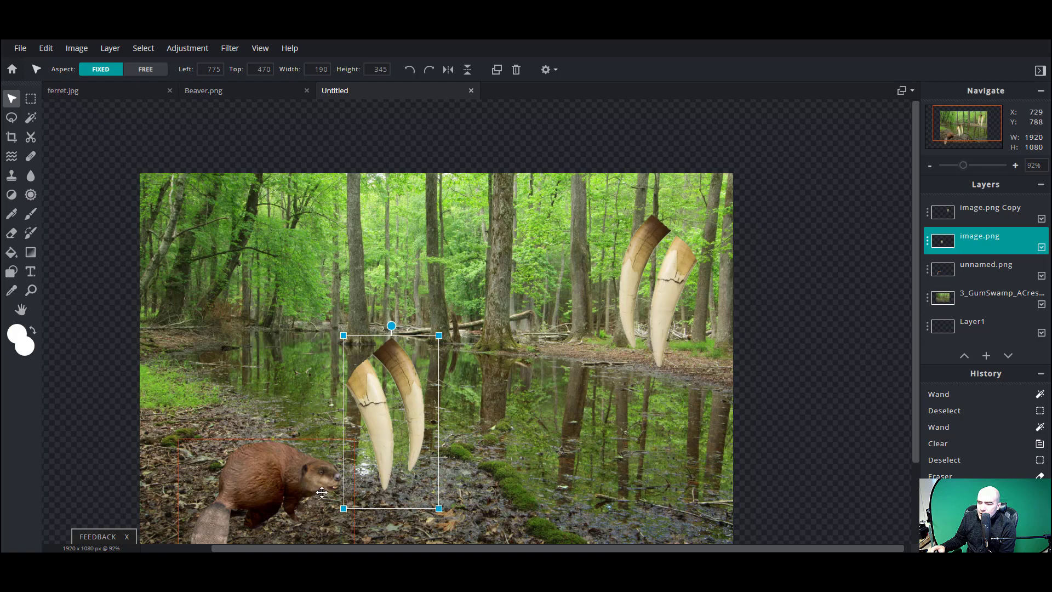
pyautogui.scroll(3, 321, 493)
pyautogui.moveTo(532, 179); pyautogui.dragTo(366, 460)
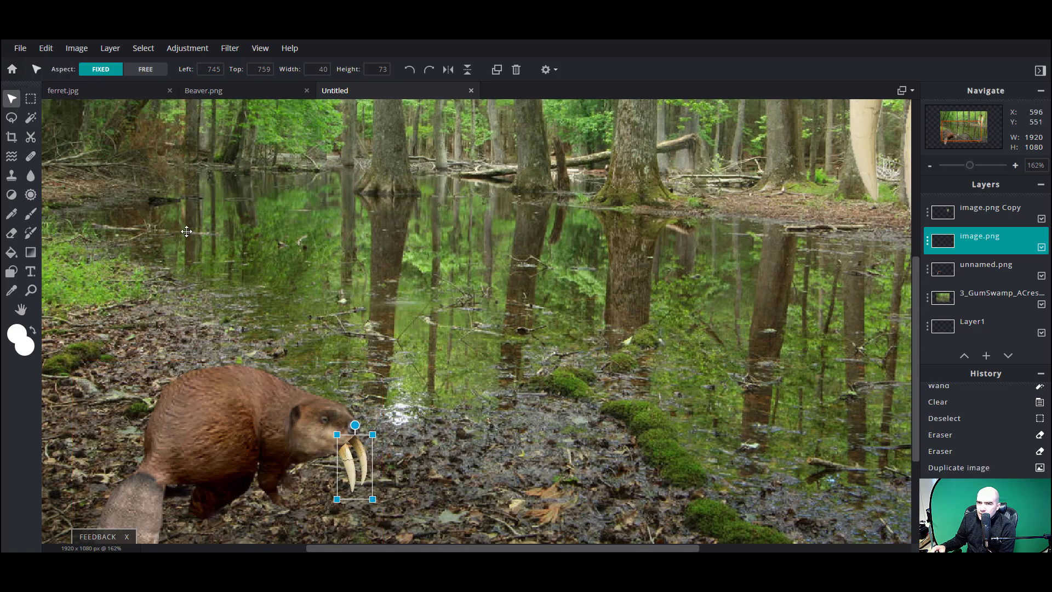
pyautogui.keyDown('ctrl'); pyautogui.click(351, 457); pyautogui.keyUp('ctrl')
pyautogui.keyDown('ctrl'); pyautogui.click(363, 459); pyautogui.keyUp('ctrl')
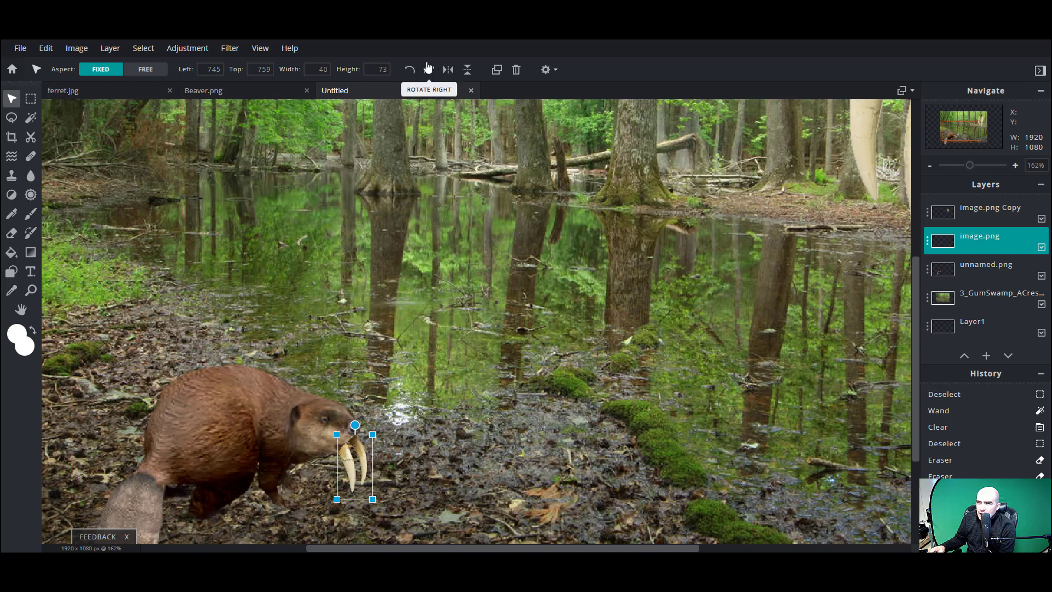
# Rotate the small saber teeth about 22.6° with Free transform, shift them under the beaver's snout and apply the transform.
pyautogui.click(77, 48)
pyautogui.moveTo(46, 48)
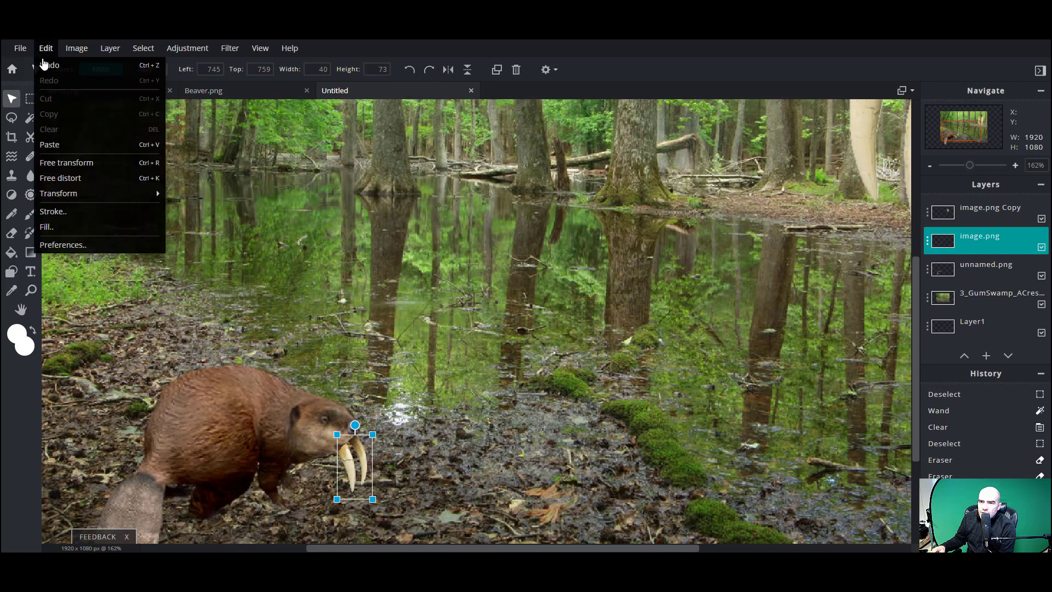
pyautogui.click(74, 163)
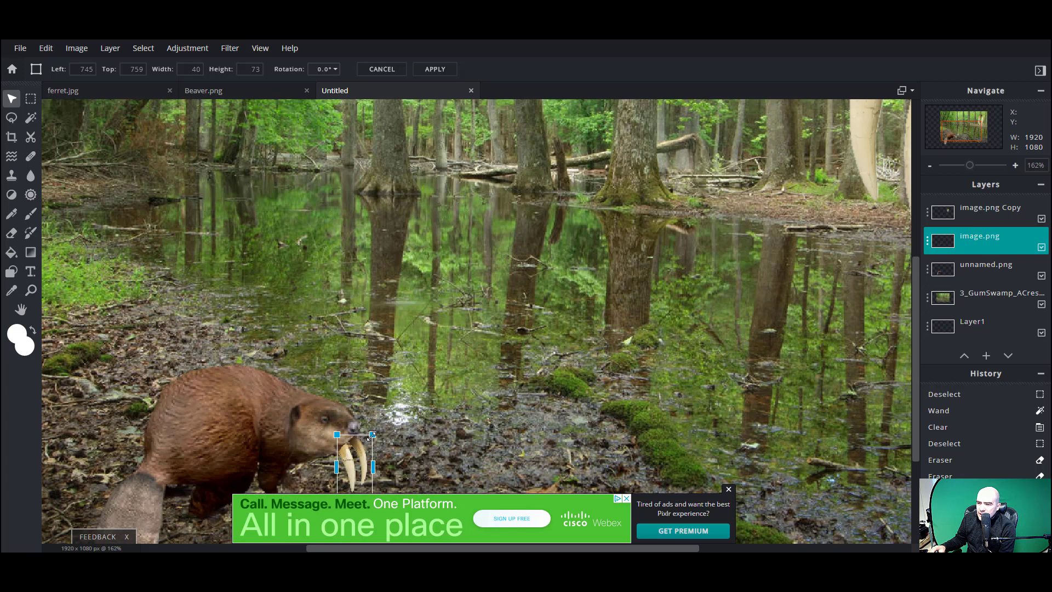
pyautogui.moveTo(373, 447); pyautogui.dragTo(388, 453)
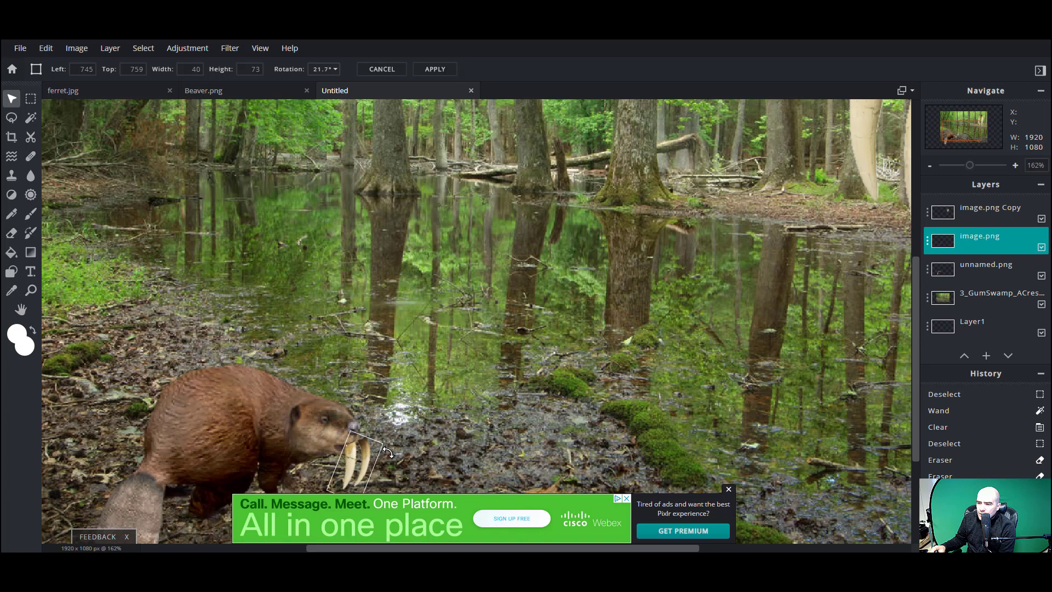
pyautogui.moveTo(368, 456); pyautogui.dragTo(358, 455)
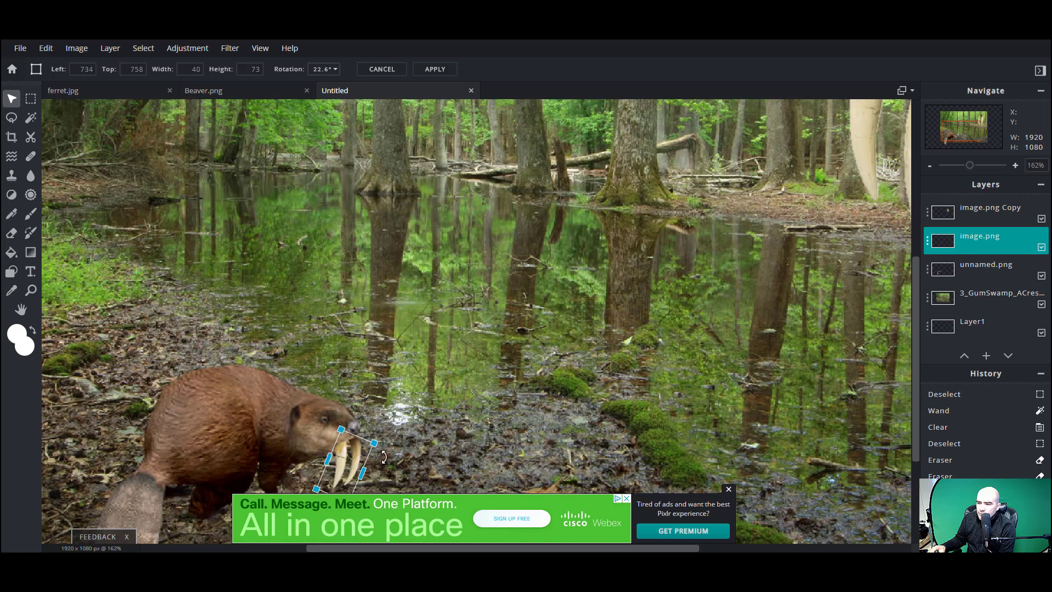
pyautogui.click(729, 491)
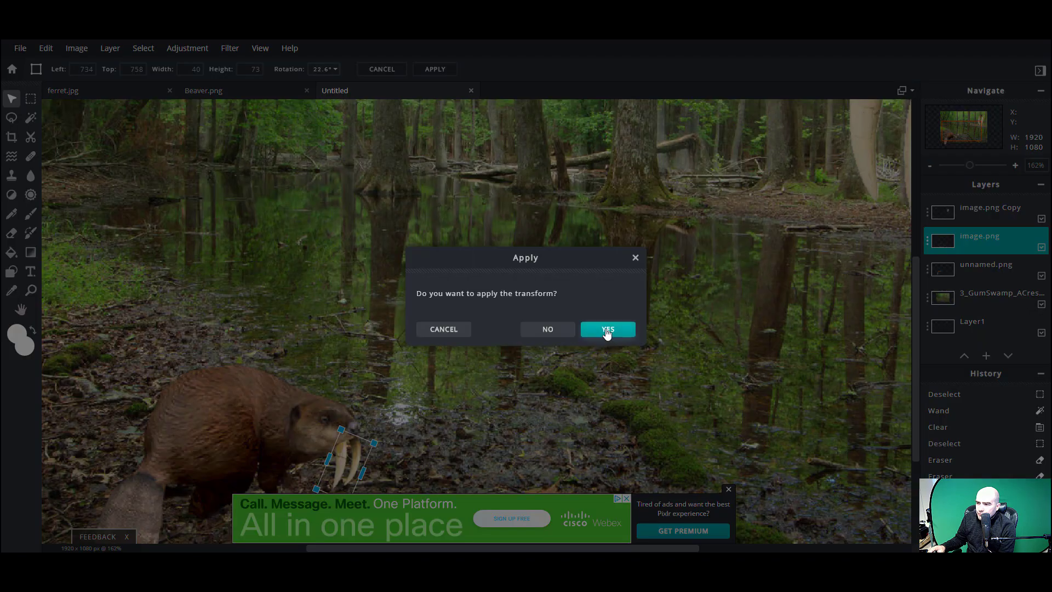
pyautogui.click(606, 328)
pyautogui.click(730, 489)
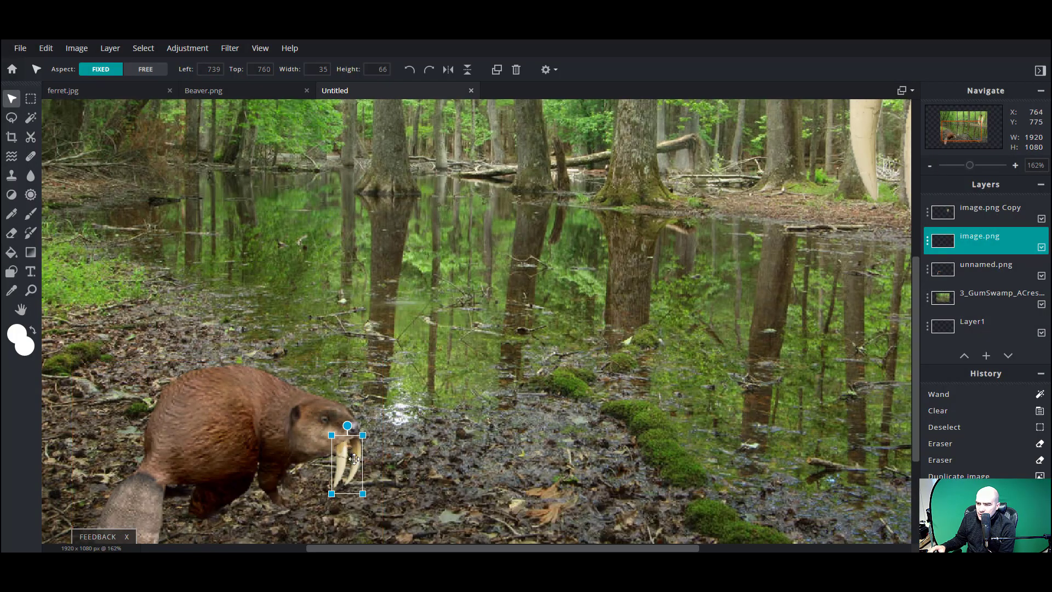
# Move the small saber teeth clear of the beaver's mouth, to about 781, 761.
pyautogui.scroll(3, 345, 445)
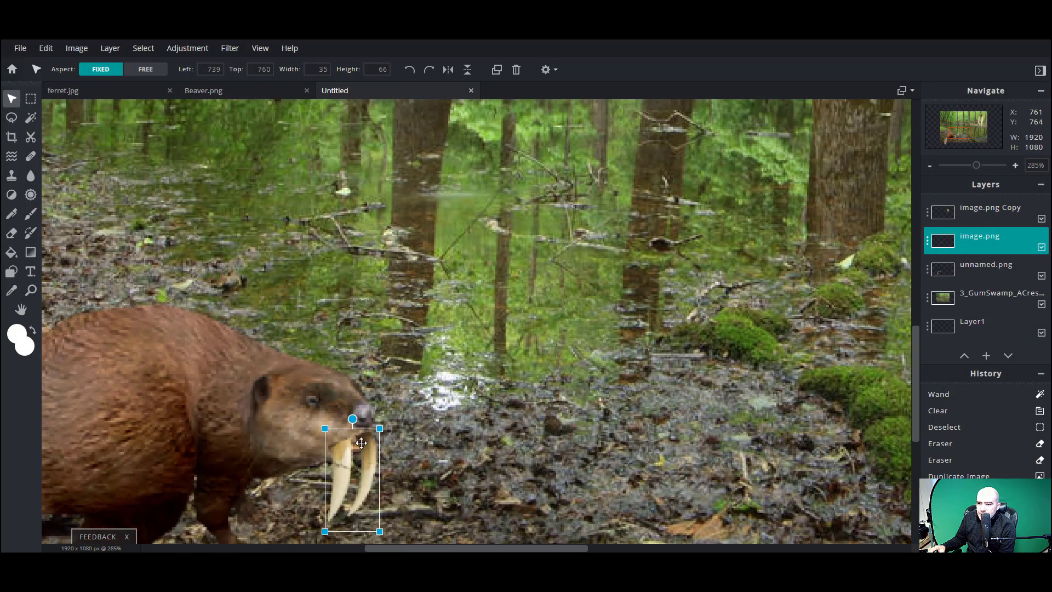
pyautogui.moveTo(352, 471); pyautogui.dragTo(417, 473)
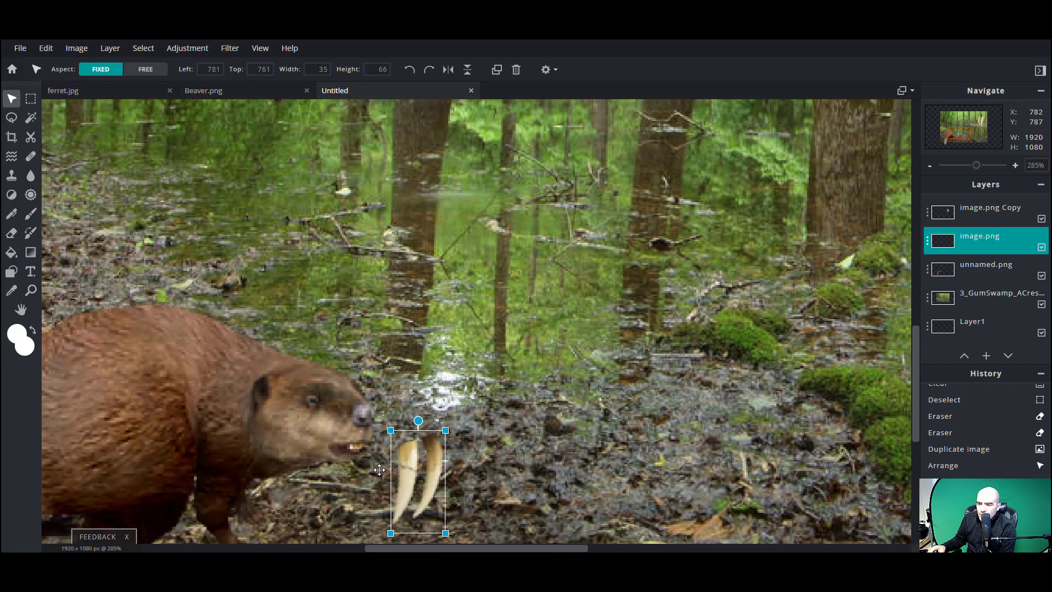
pyautogui.click(30, 118)
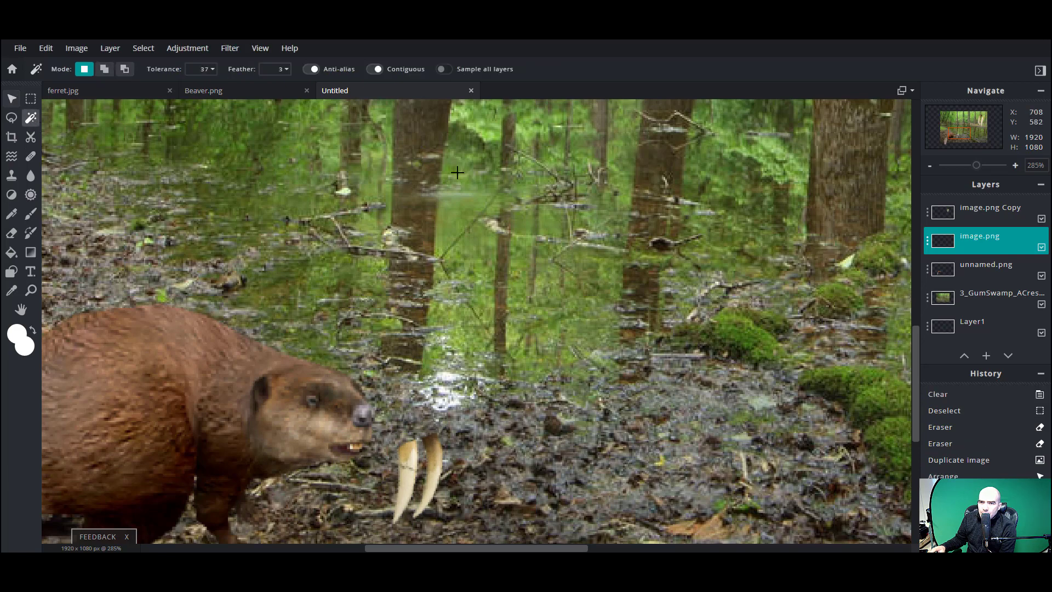
# Rename the unnamed.png layer as Beaver 1.
pyautogui.click(977, 269)
pyautogui.click(977, 269)
pyautogui.tripleClick(853, 218)
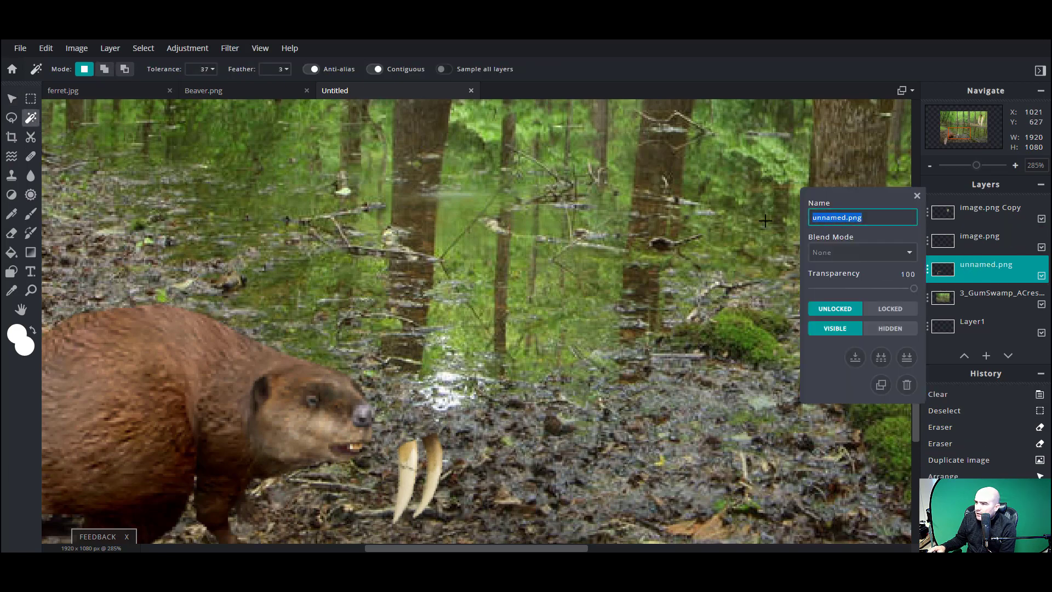
pyautogui.write('Bea')
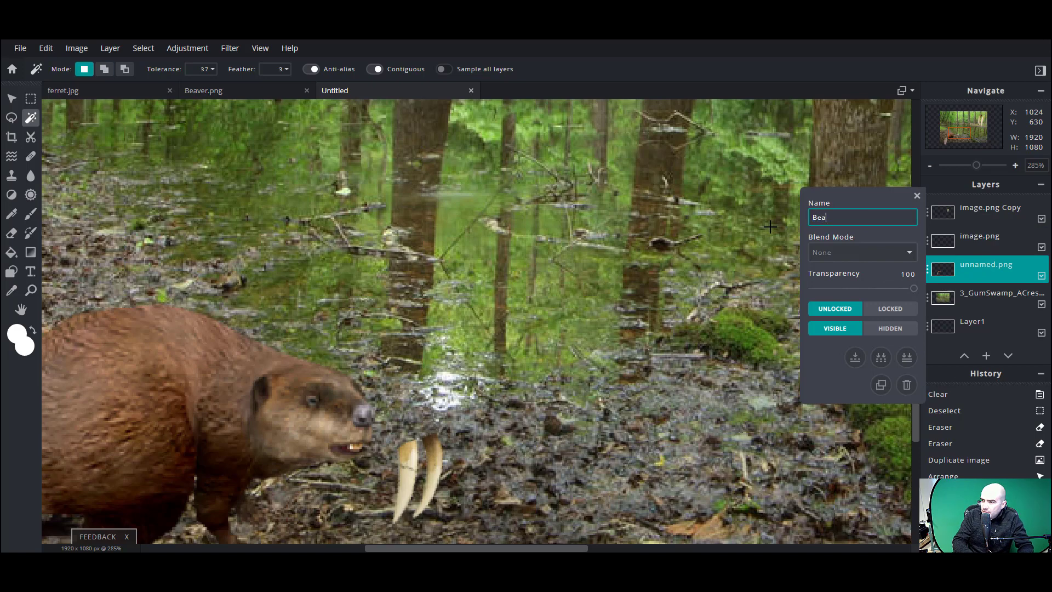
pyautogui.write('ver 1')
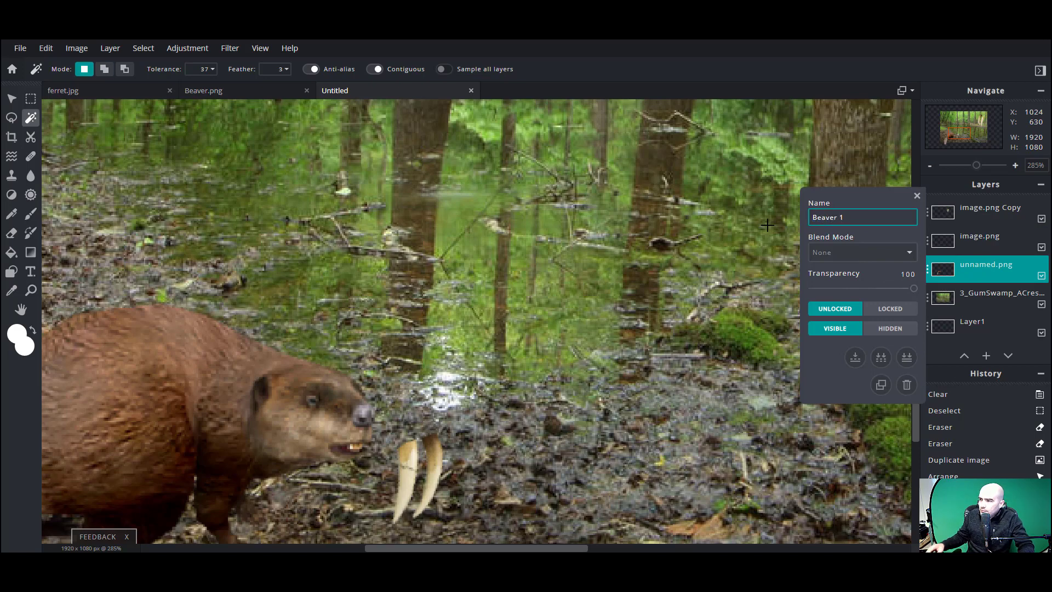
pyautogui.click(917, 195)
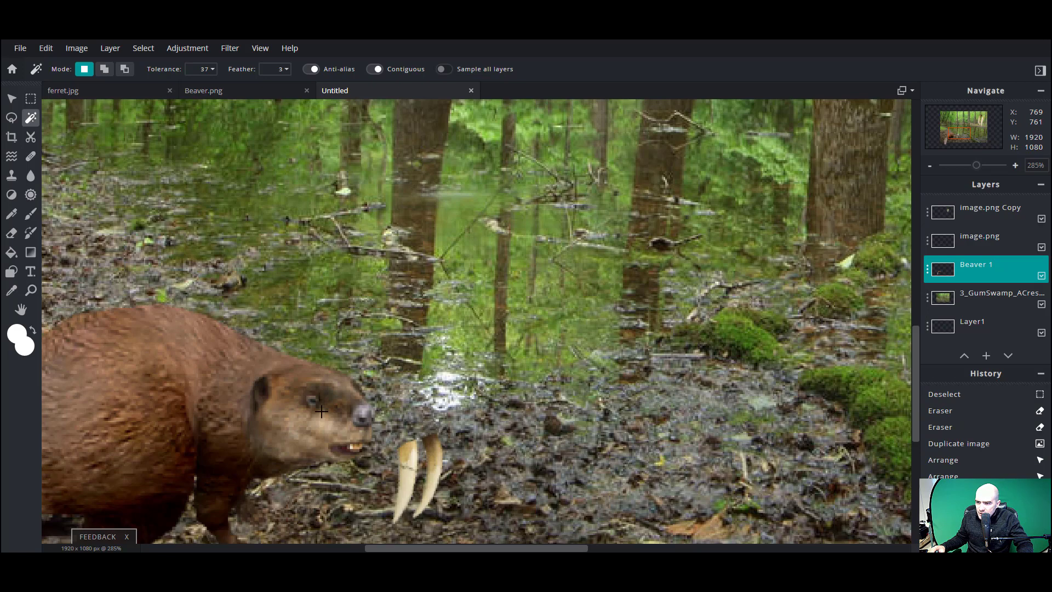
# Lasso a strip about 32 x 10 px over the beaver's upper lip and paste a copy of it as a new layer.
pyautogui.click(12, 117)
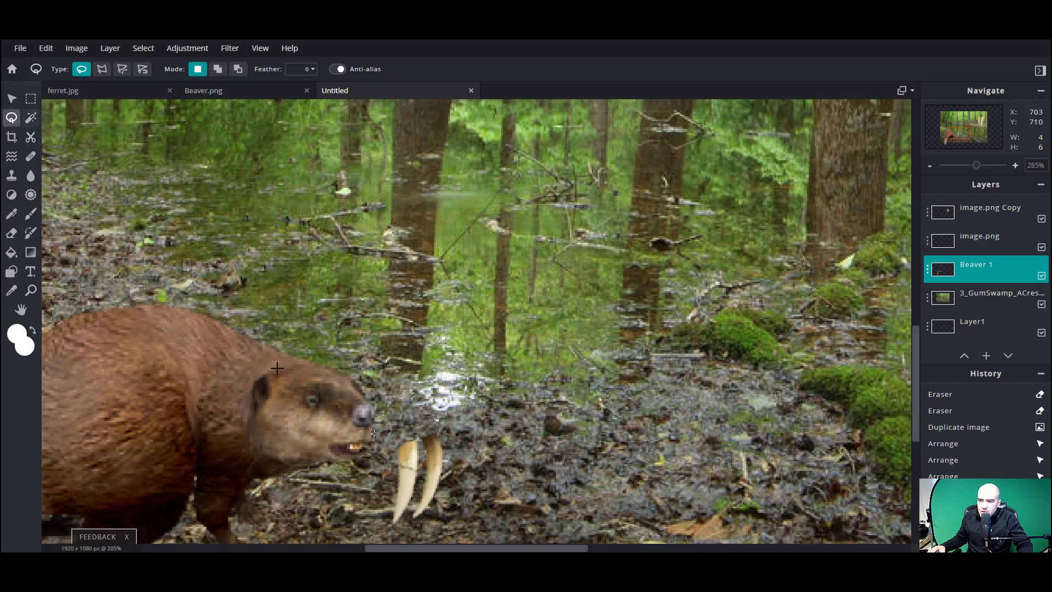
pyautogui.click(375, 429)
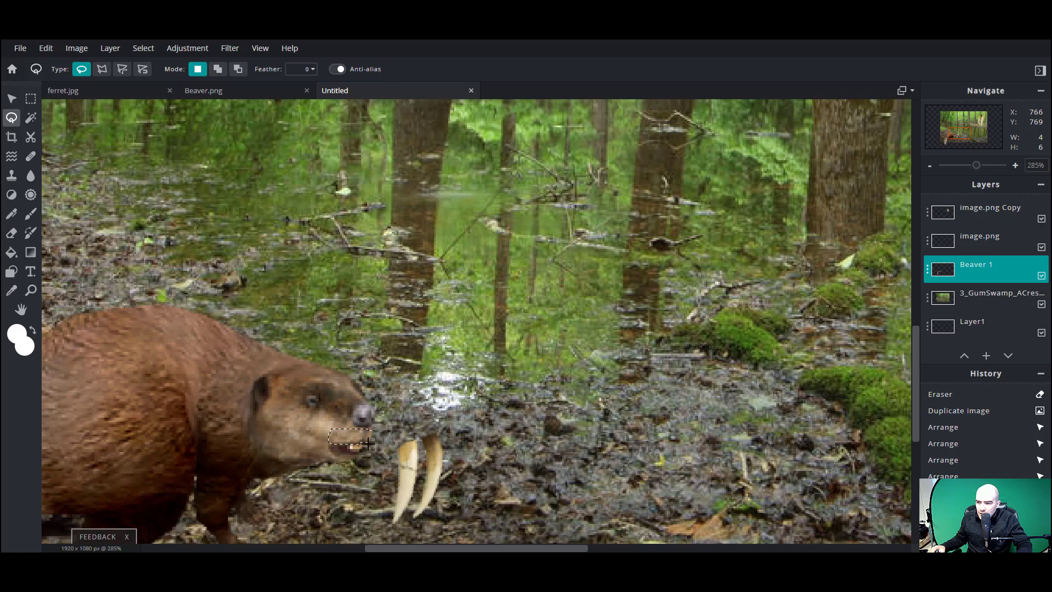
pyautogui.moveTo(378, 440); pyautogui.dragTo(376, 433)
pyautogui.press('alt')
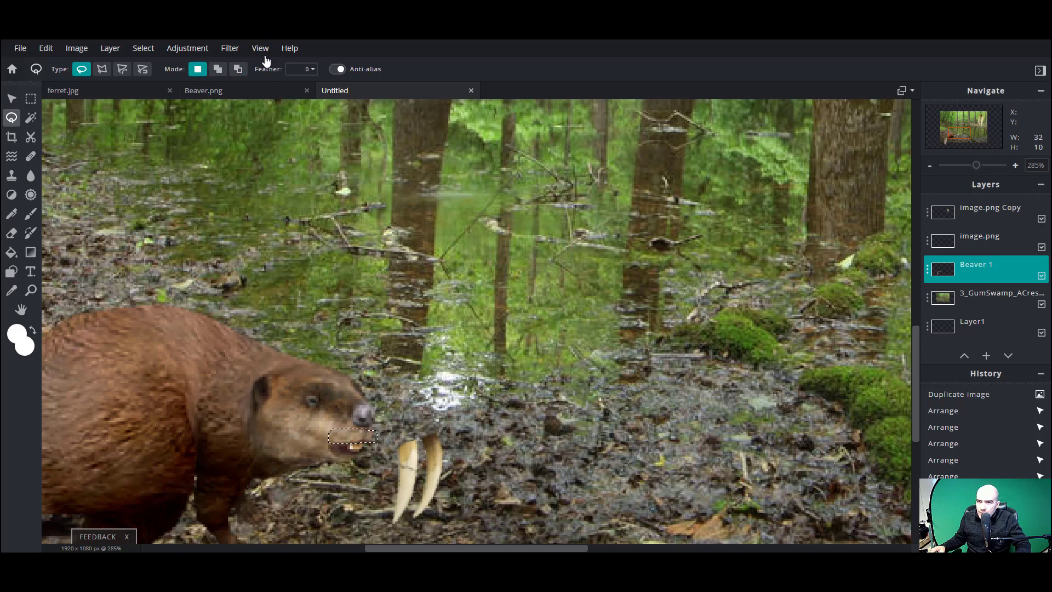
pyautogui.hotkey('ctrl', 'c')
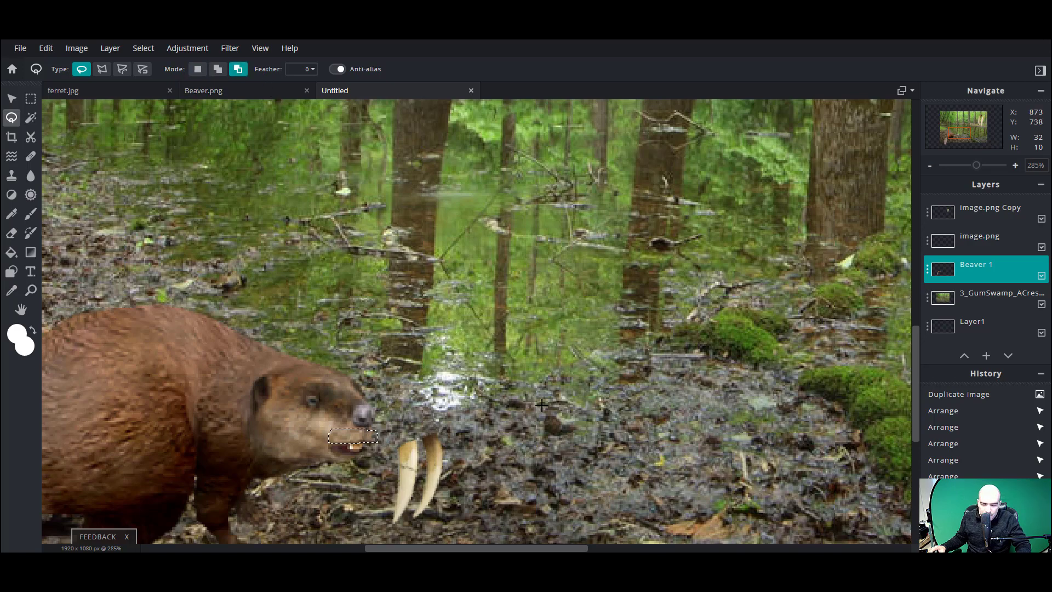
pyautogui.hotkey('ctrl', 'v')
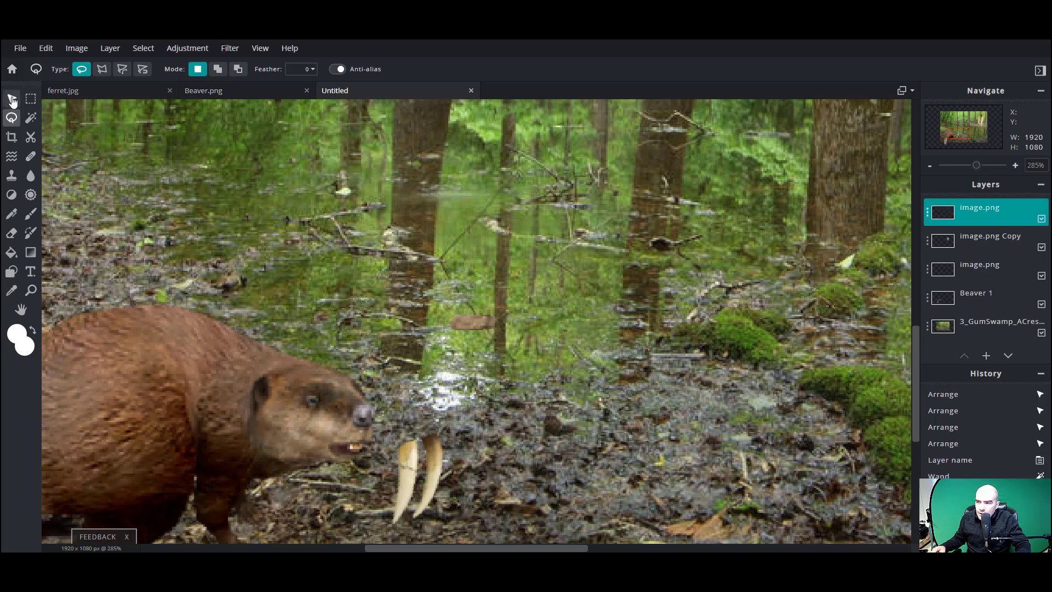
# Place the pasted lip strip over the beaver's mouth at about 740, 761 and slide the small saber teeth beneath it, to about 738, 759.
pyautogui.click(17, 98)
pyautogui.moveTo(469, 327); pyautogui.dragTo(351, 437)
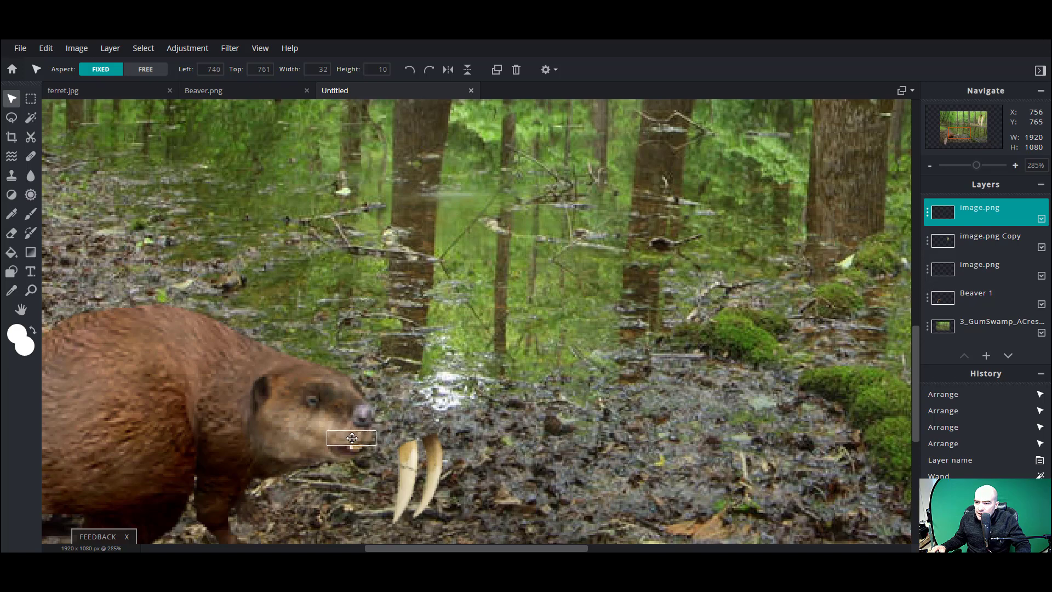
pyautogui.click(414, 464)
pyautogui.moveTo(414, 463); pyautogui.dragTo(345, 467)
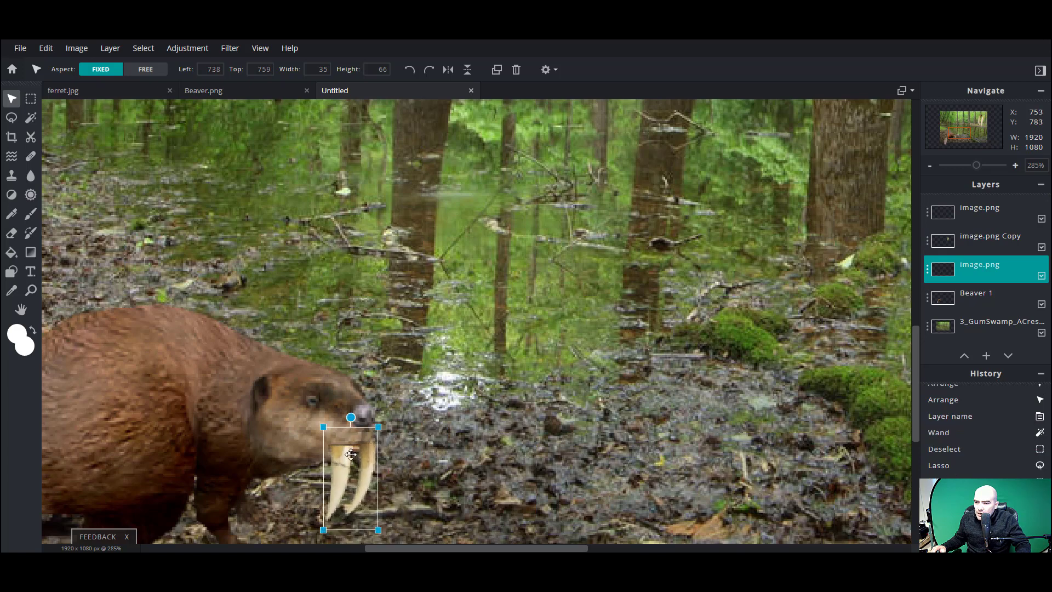
# Rename the pasted lip strip's layer as lips.
pyautogui.click(354, 439)
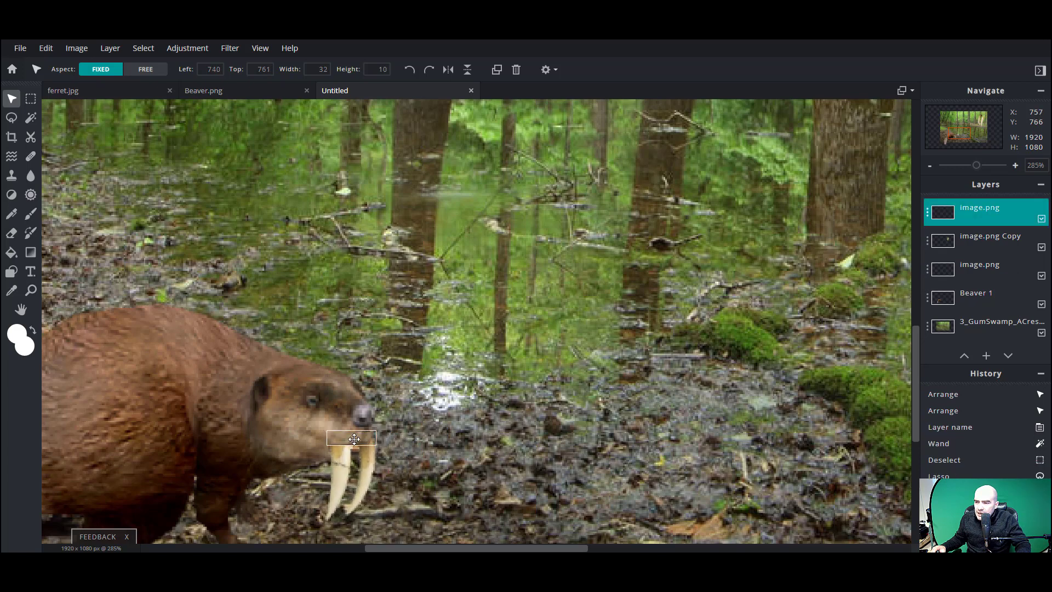
pyautogui.click(977, 212)
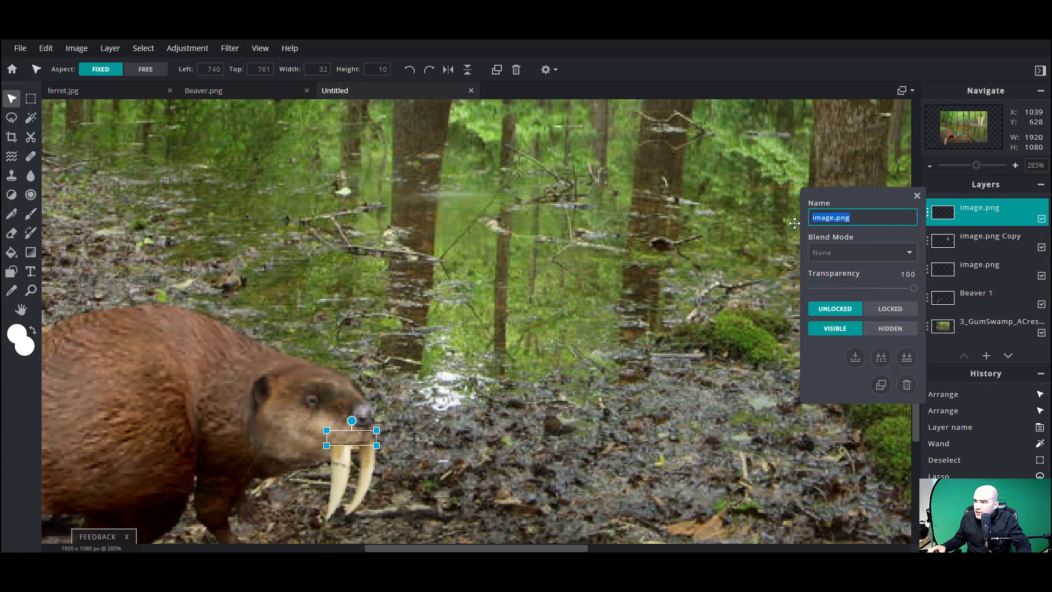
pyautogui.write('lips')
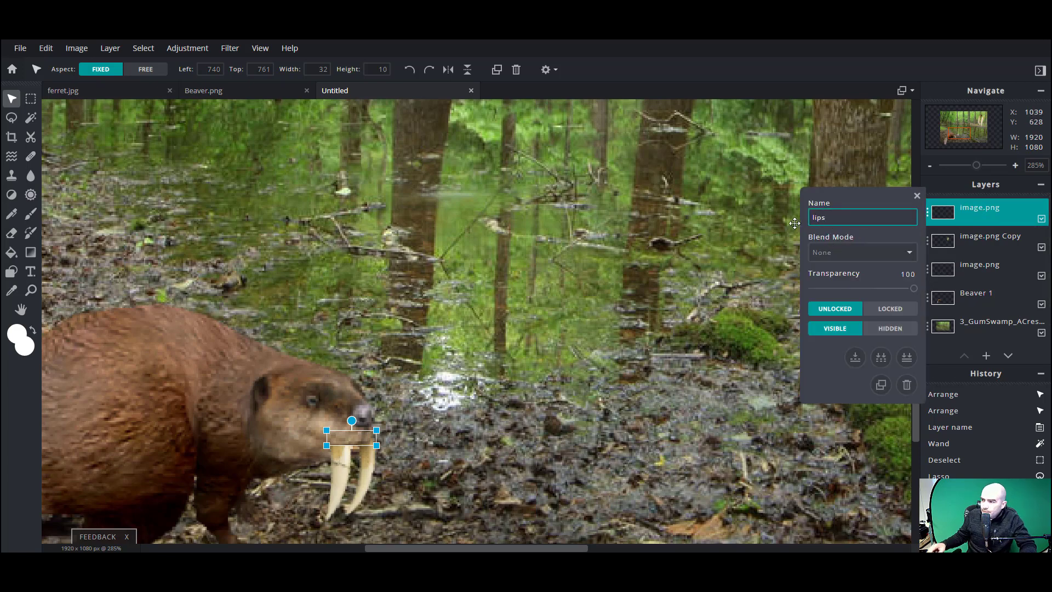
pyautogui.press('Return')
pyautogui.click(917, 196)
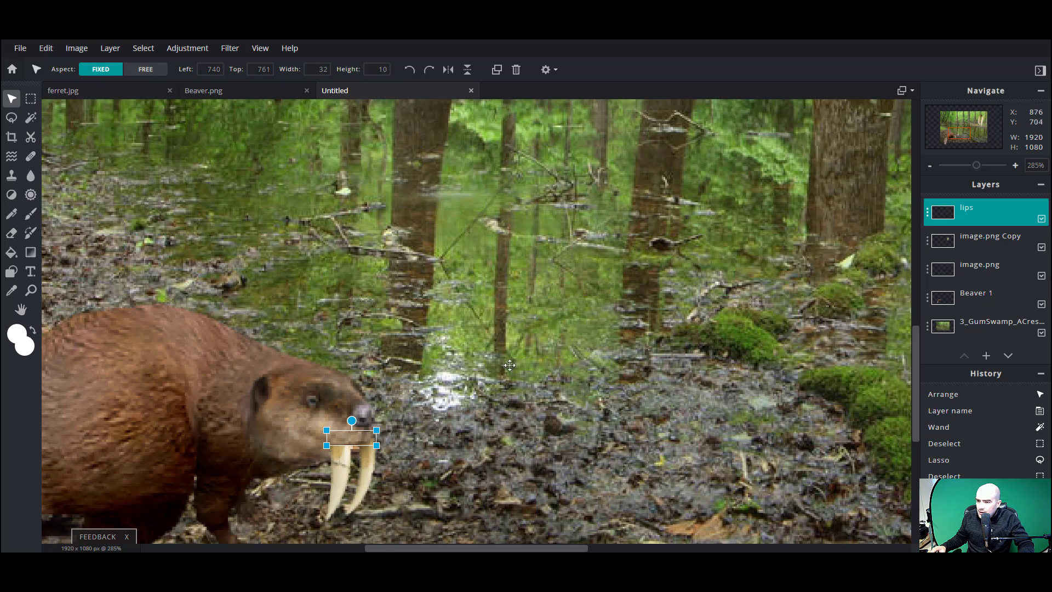
# Nudge the small saber teeth slightly back toward the beaver's cheek, to about 735, 760.
pyautogui.click(471, 398)
pyautogui.click(363, 466)
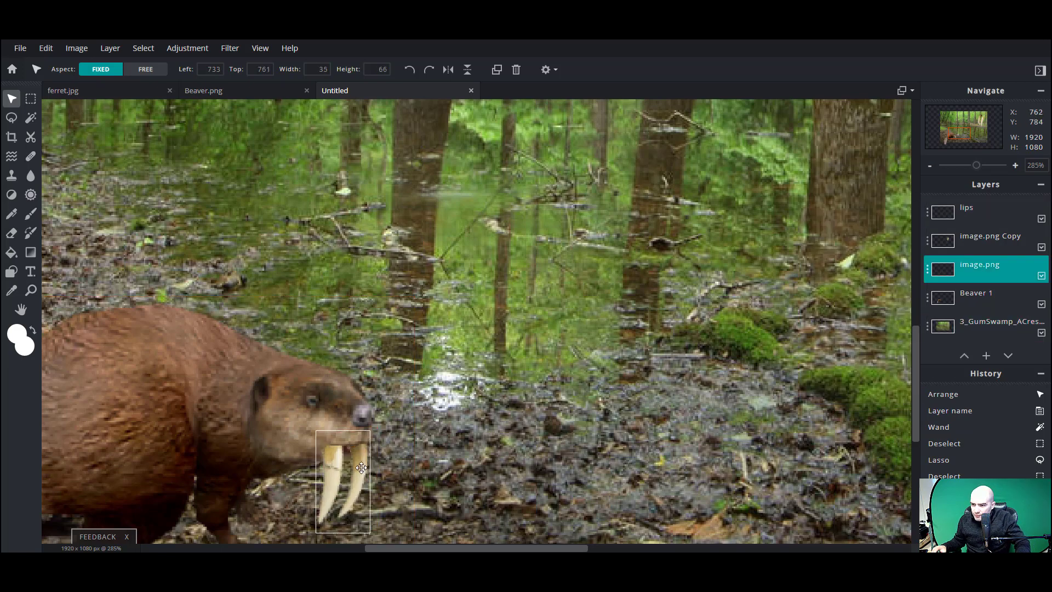
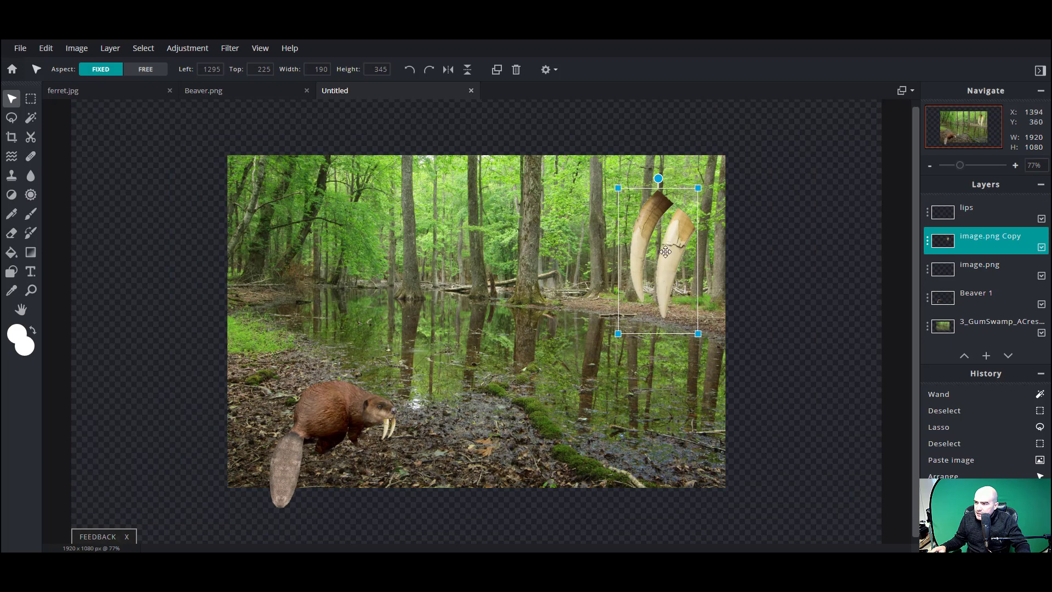
# Move the large saber teeth copy to about 1172, 291 and put its layer above the lips layer.
pyautogui.moveTo(675, 238); pyautogui.dragTo(625, 268)
pyautogui.moveTo(981, 241); pyautogui.dragTo(981, 213)
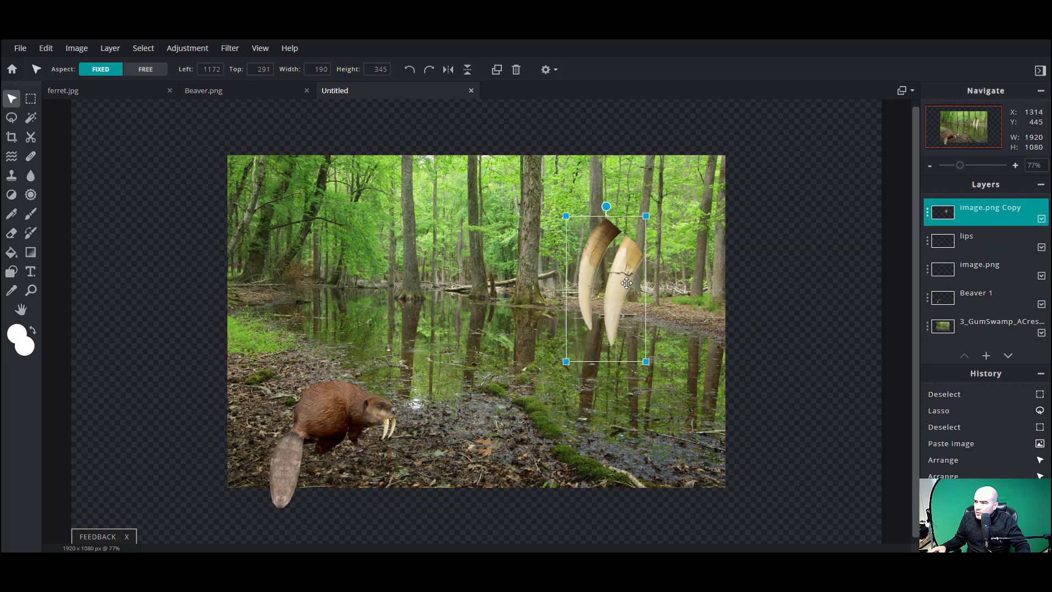
# Hide the large saber teeth copy and the swamp photo layers, leaving the beaver, small teeth and lips layers visible.
pyautogui.click(991, 238)
pyautogui.click(971, 267)
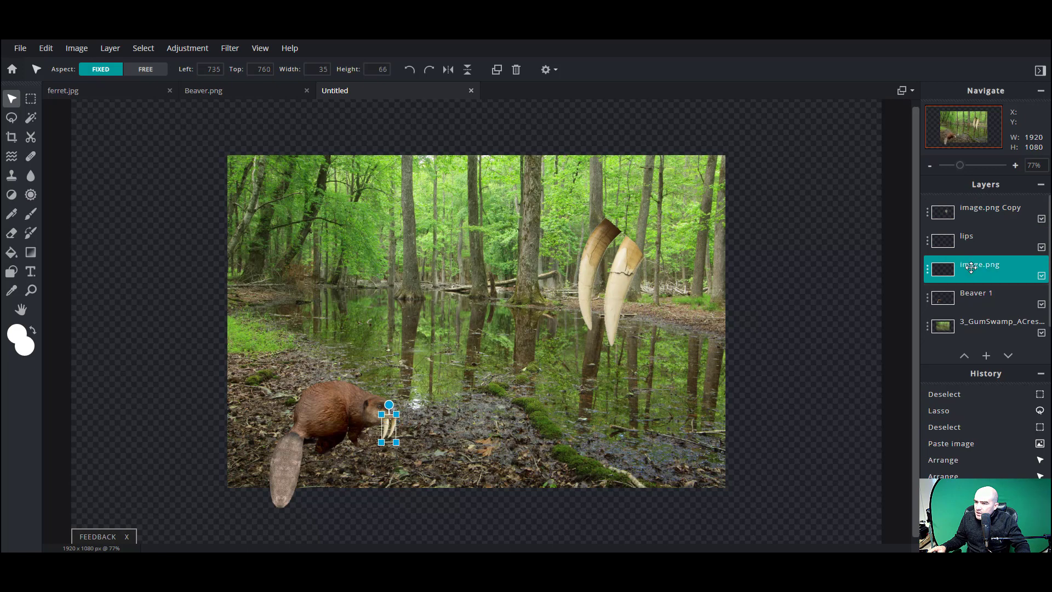
pyautogui.click(978, 295)
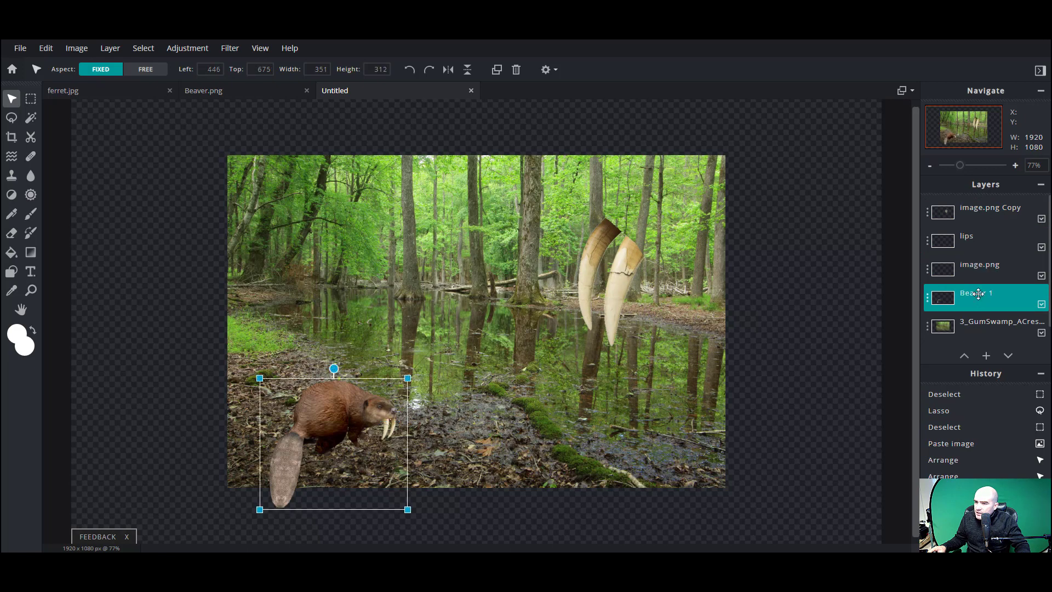
pyautogui.click(981, 242)
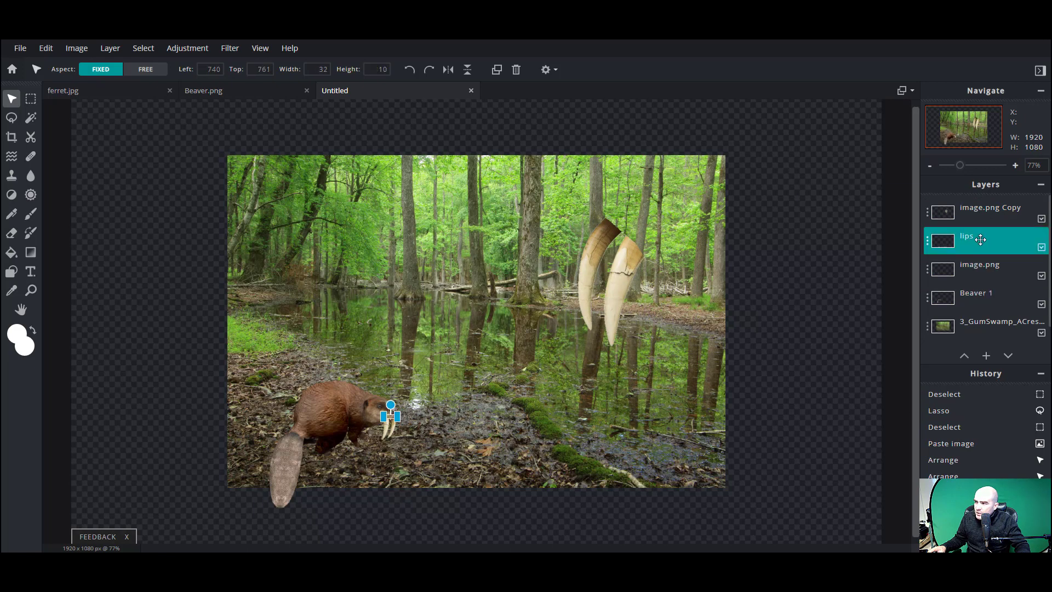
pyautogui.click(981, 241)
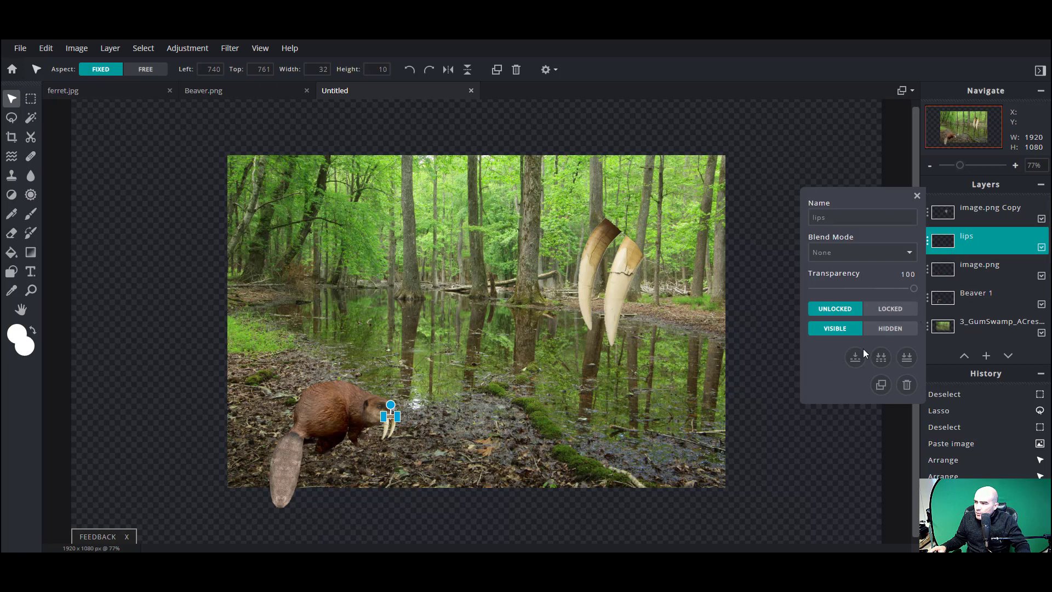
pyautogui.click(1042, 219)
pyautogui.click(1042, 333)
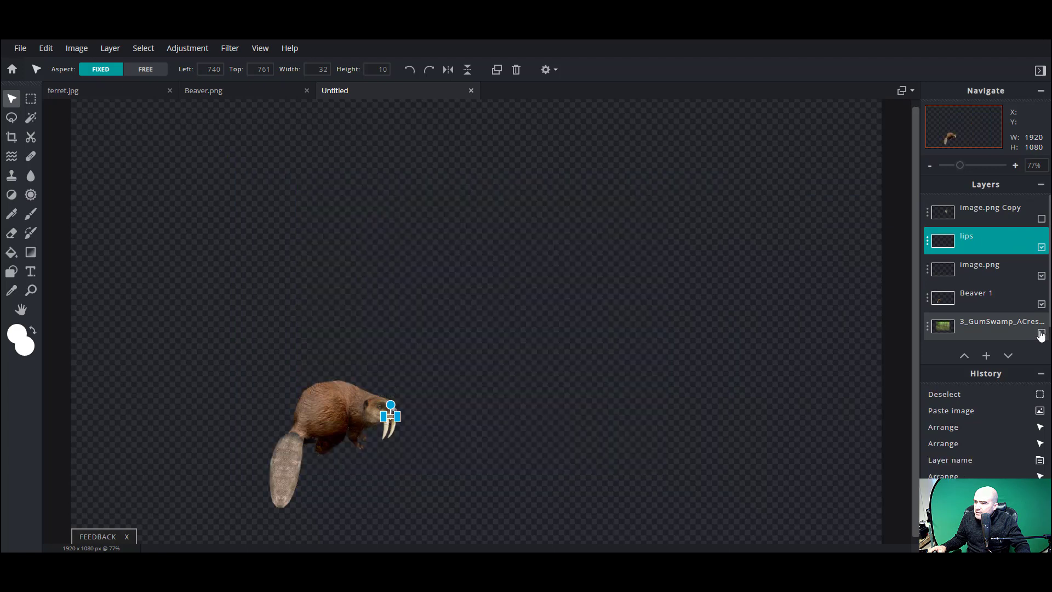
# Try merging the visible layers from the lips layer's settings, and undo the merge.
pyautogui.moveTo(975, 238); pyautogui.dragTo(975, 236)
pyautogui.click(975, 236)
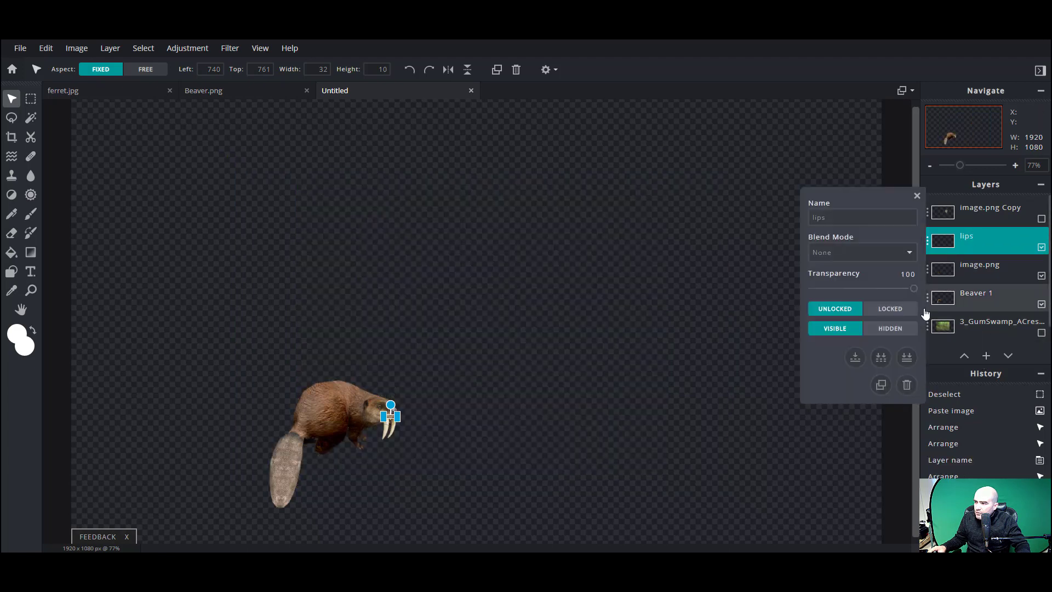
pyautogui.click(881, 359)
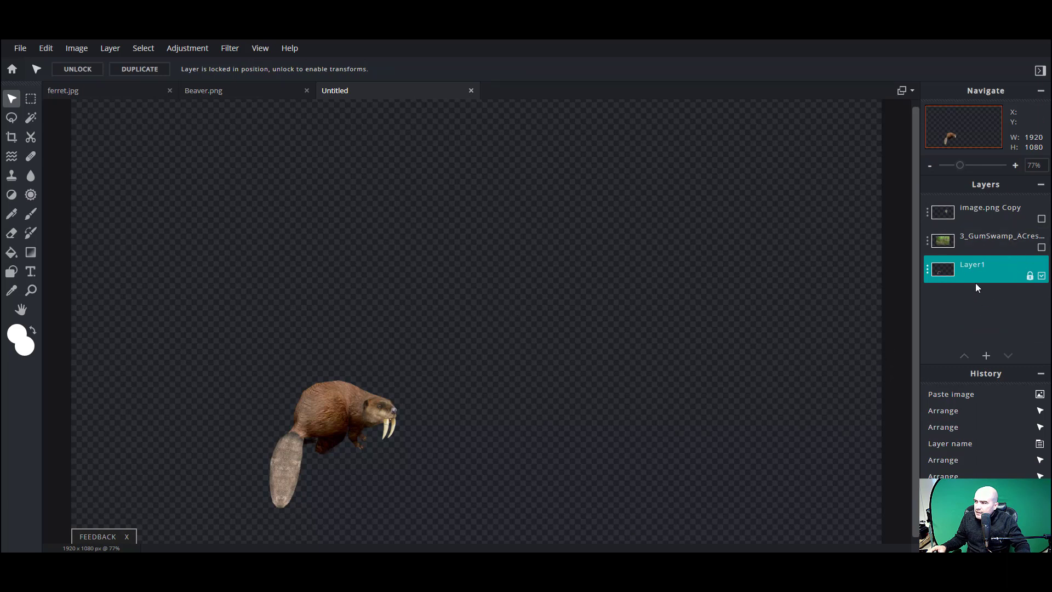
pyautogui.hotkey('ctrl', 'z')
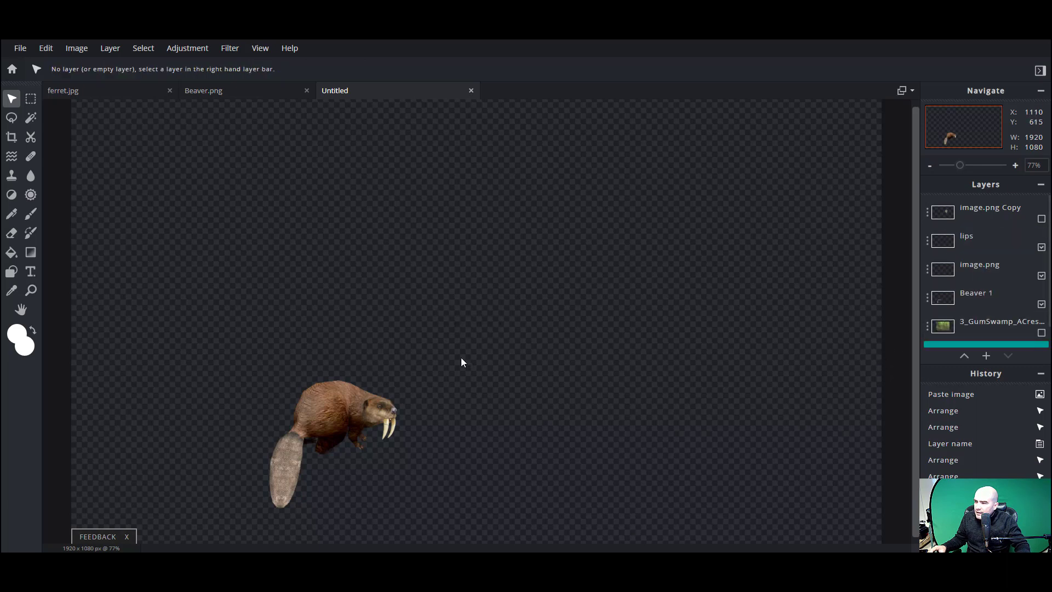
# Try flattening the whole image from the lips layer's settings, and undo the flattening.
pyautogui.click(971, 236)
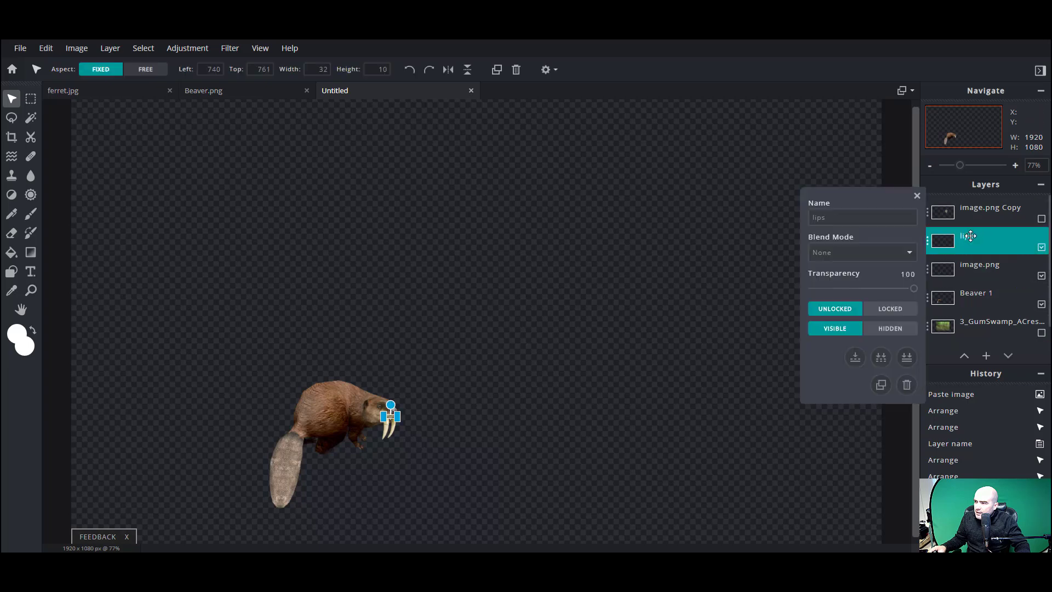
pyautogui.click(907, 357)
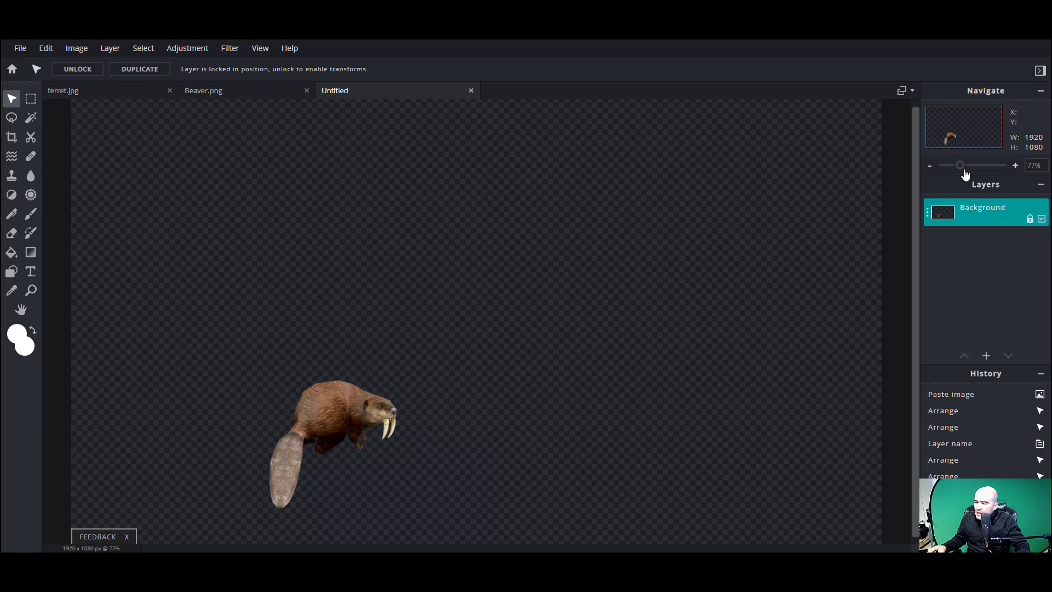
pyautogui.hotkey('ctrl', 'z')
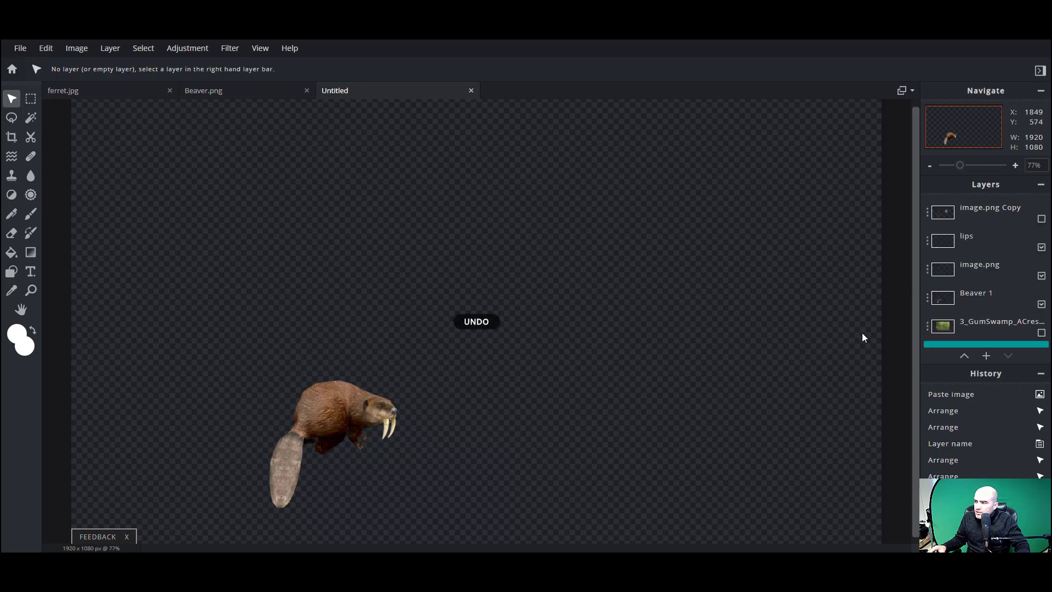
# Show the large saber teeth copy and swamp photo layers, and merge the lips layer down into the small teeth and the beaver.
pyautogui.click(1041, 218)
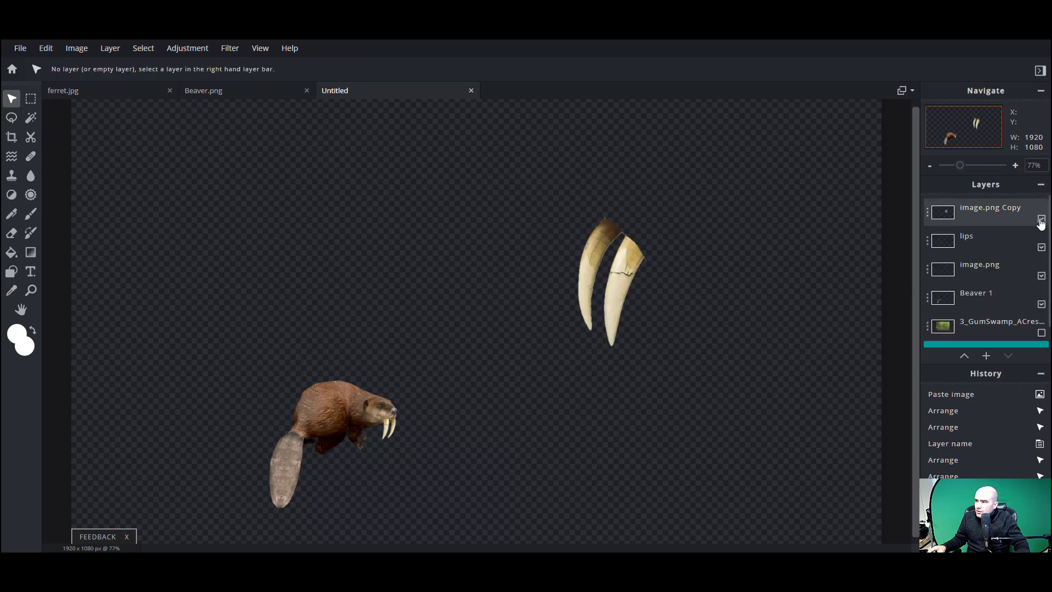
pyautogui.click(1042, 333)
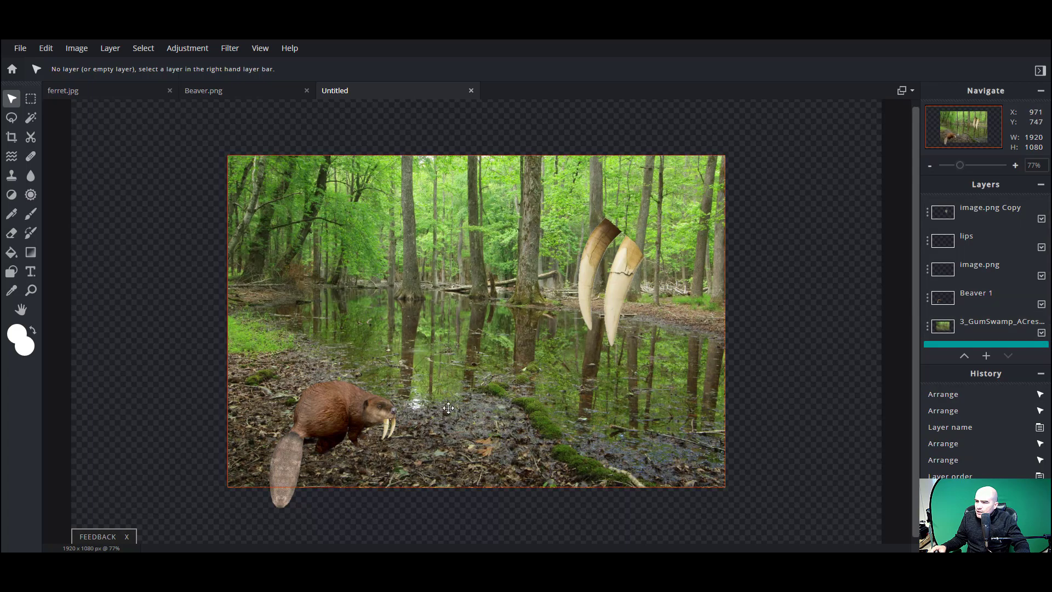
pyautogui.click(956, 245)
pyautogui.click(957, 244)
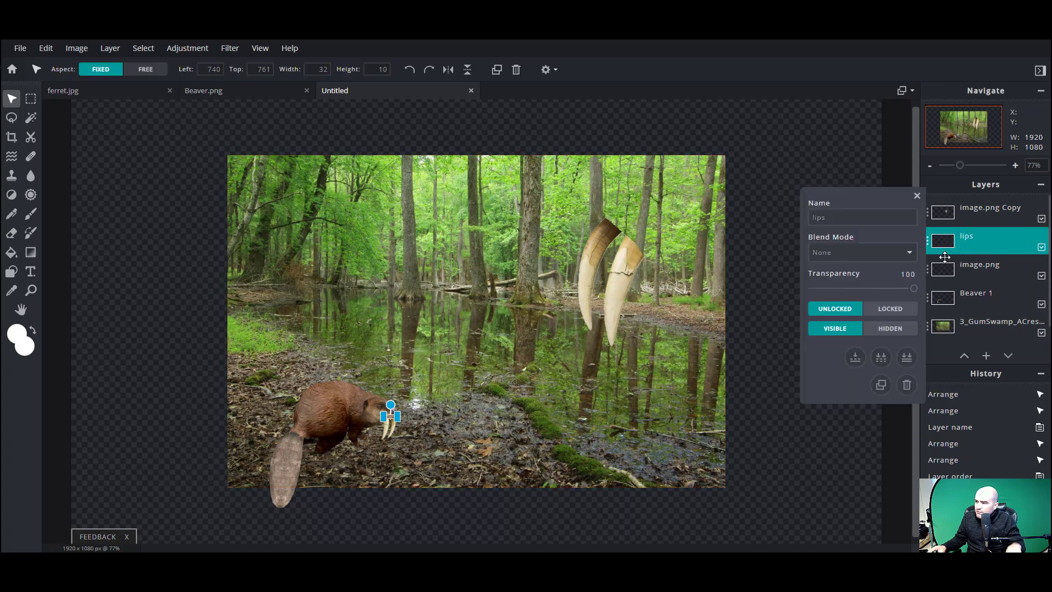
pyautogui.click(853, 357)
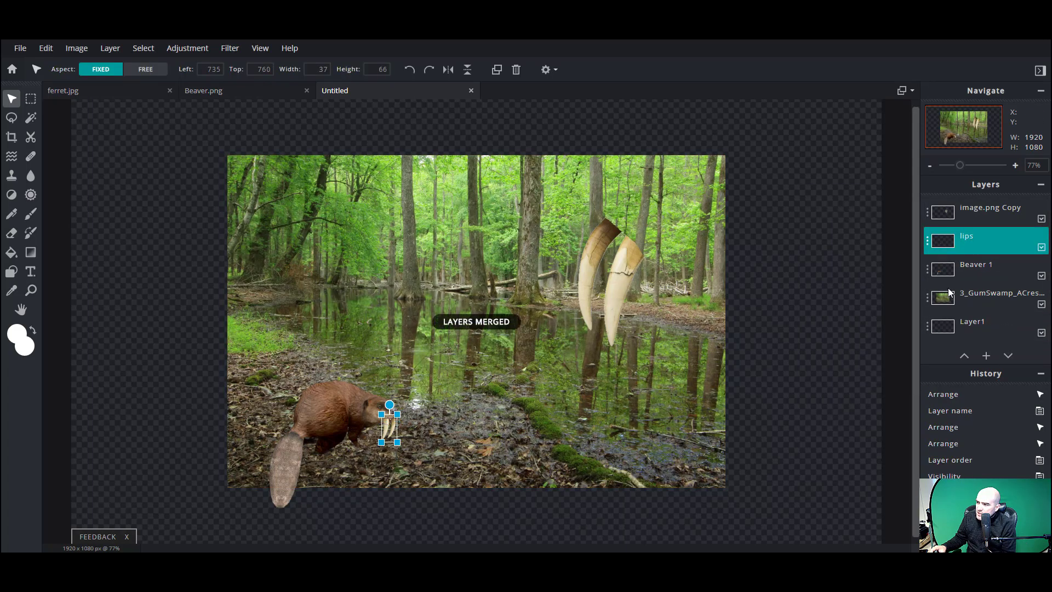
pyautogui.click(972, 240)
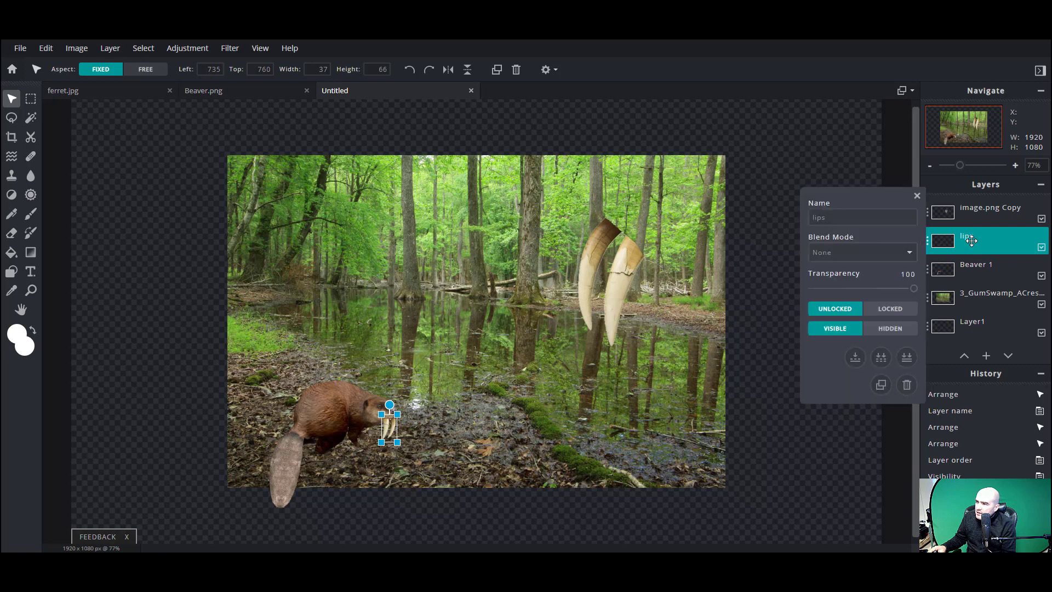
pyautogui.click(855, 357)
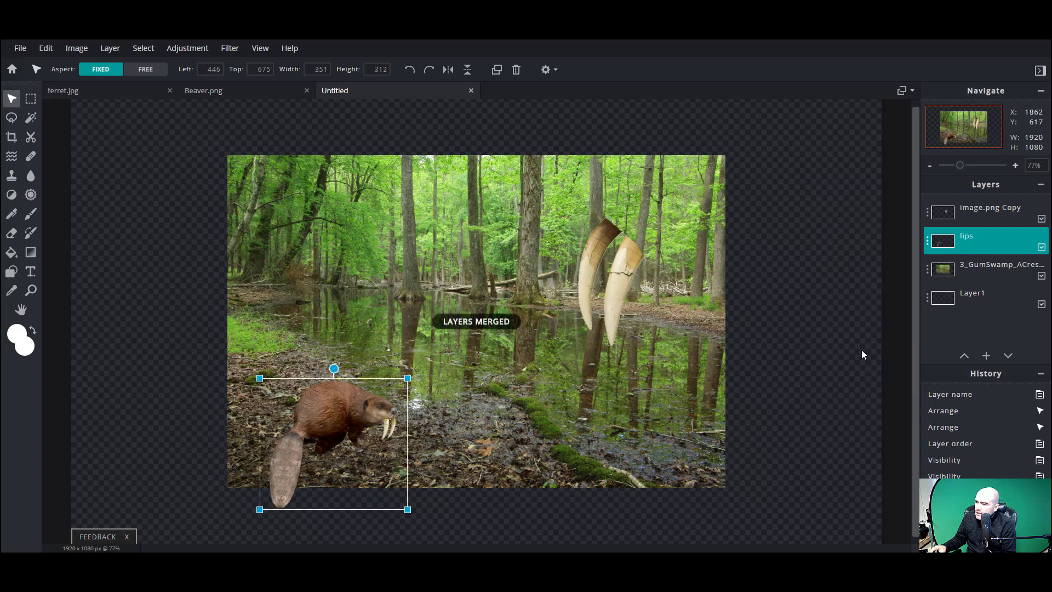
# Rename the merged beaver layer from its layer settings as Beaver 1.
pyautogui.click(968, 240)
pyautogui.click(865, 217)
pyautogui.doubleClick(865, 217)
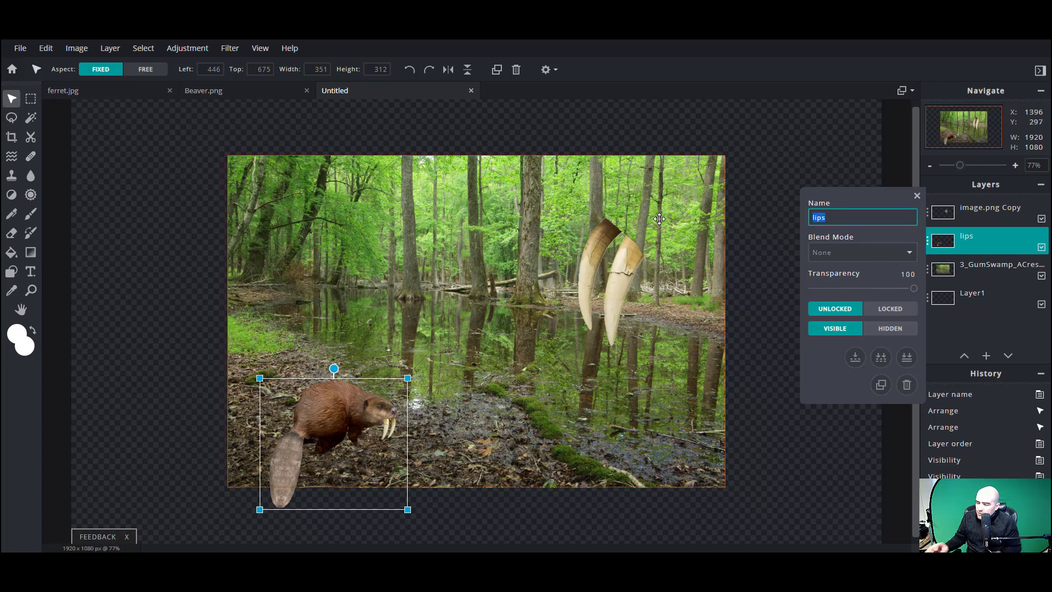
pyautogui.write('Beaver 1')
pyautogui.press('Return')
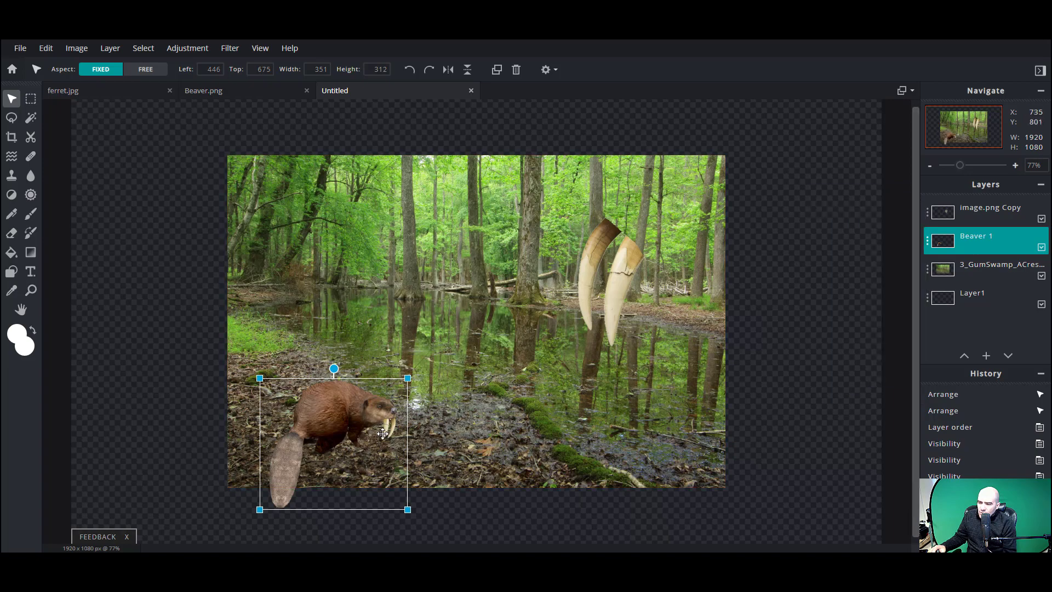
# Move the large saber teeth copy to about 786, 300, over the water in the middle of the swamp.
pyautogui.scroll(3, 381, 428)
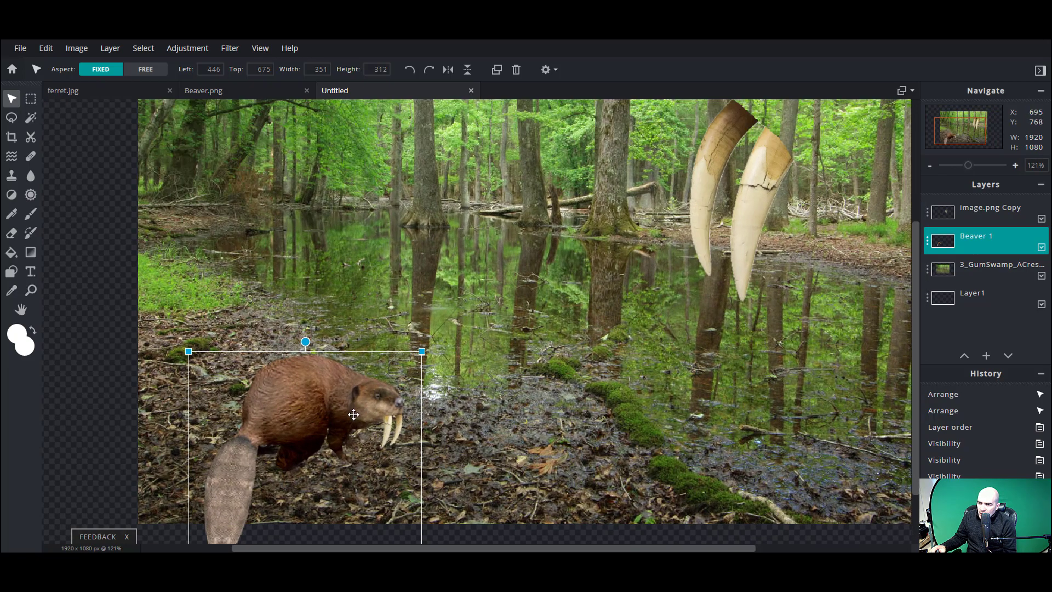
pyautogui.scroll(4, 354, 415)
pyautogui.scroll(-6, 392, 414)
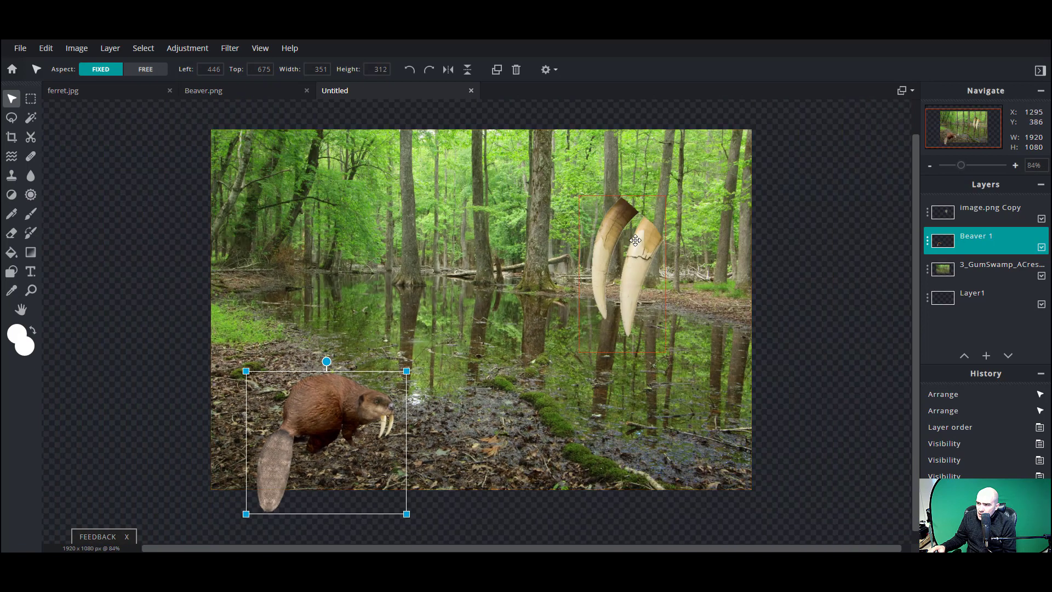
pyautogui.moveTo(635, 240); pyautogui.dragTo(451, 266)
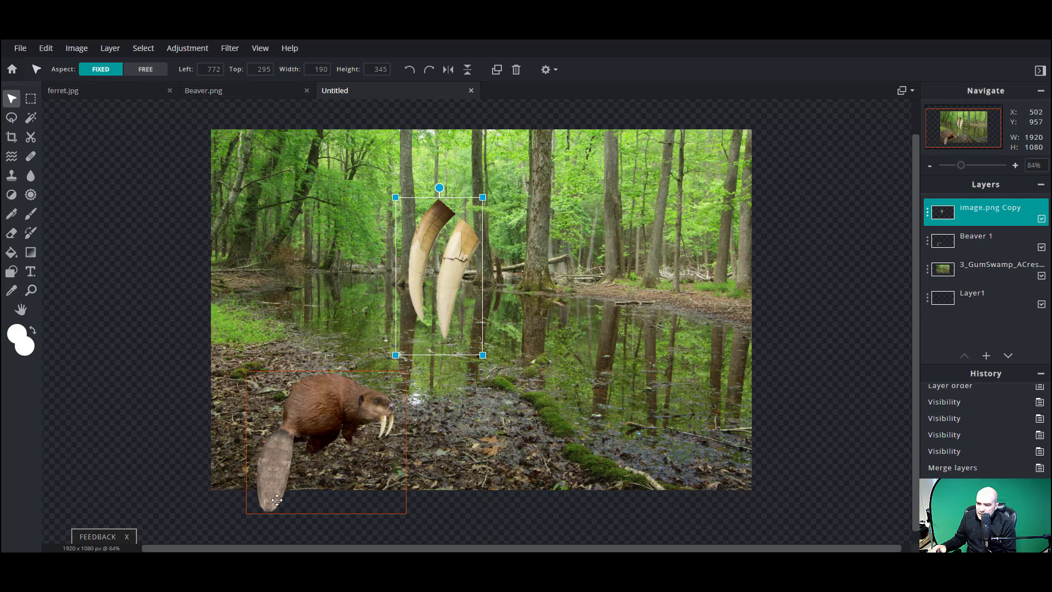
pyautogui.click(12, 135)
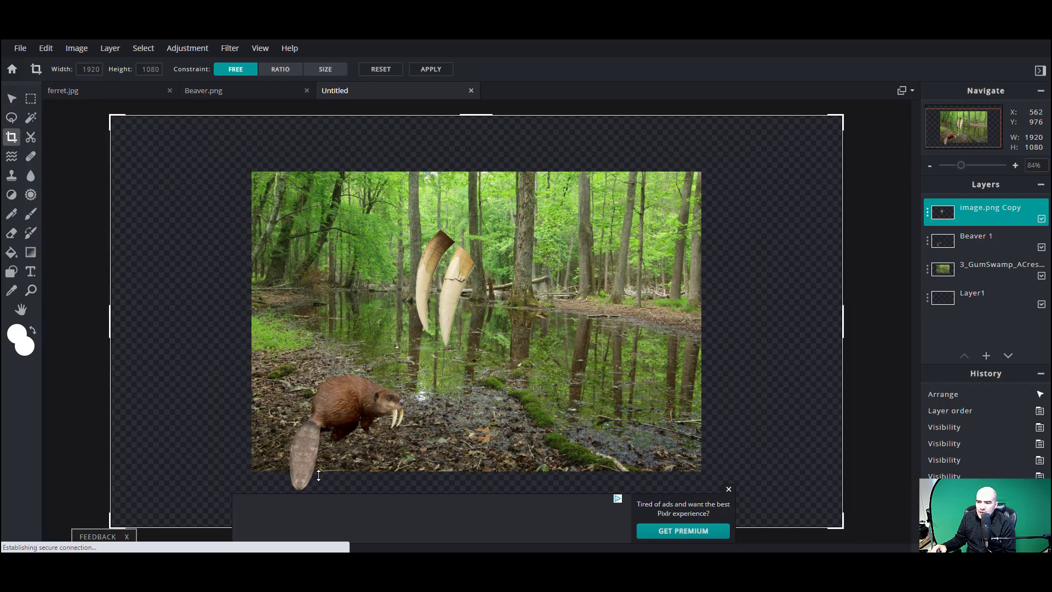
pyautogui.click(12, 98)
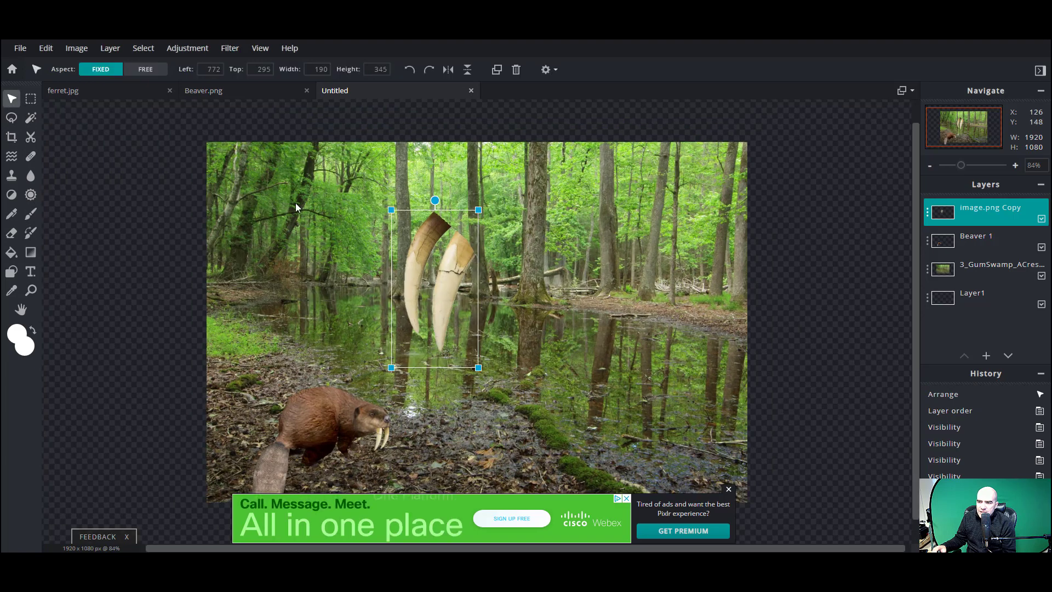
pyautogui.moveTo(520, 285)
pyautogui.mouseDown()
pyautogui.moveTo(487, 285)
pyautogui.moveTo(528, 284)
pyautogui.mouseUp()
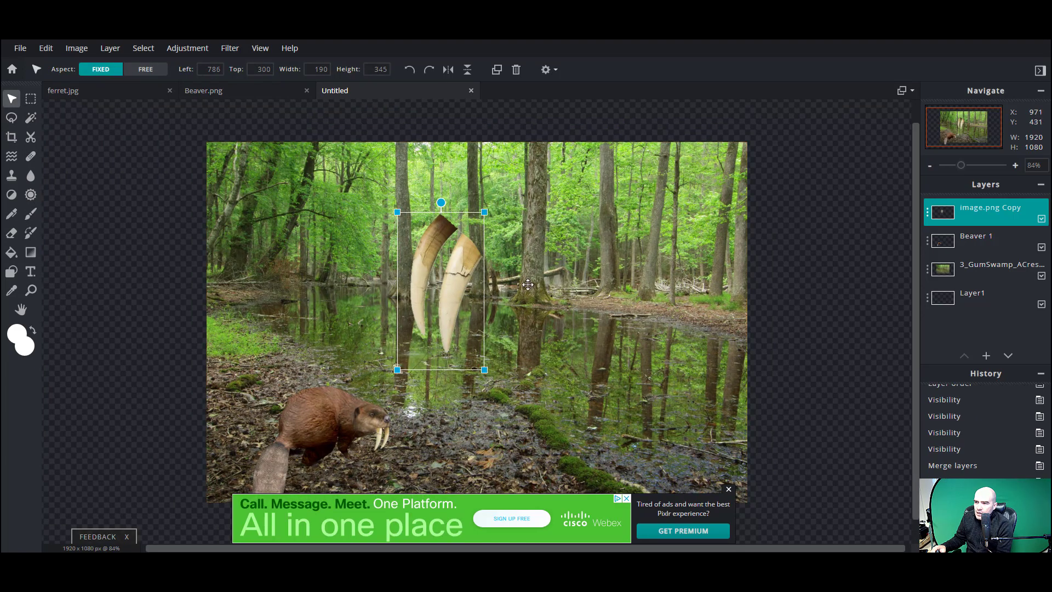
# Dismiss the advertisement and add the Beaver.png image file as a new layer.
pyautogui.click(603, 296)
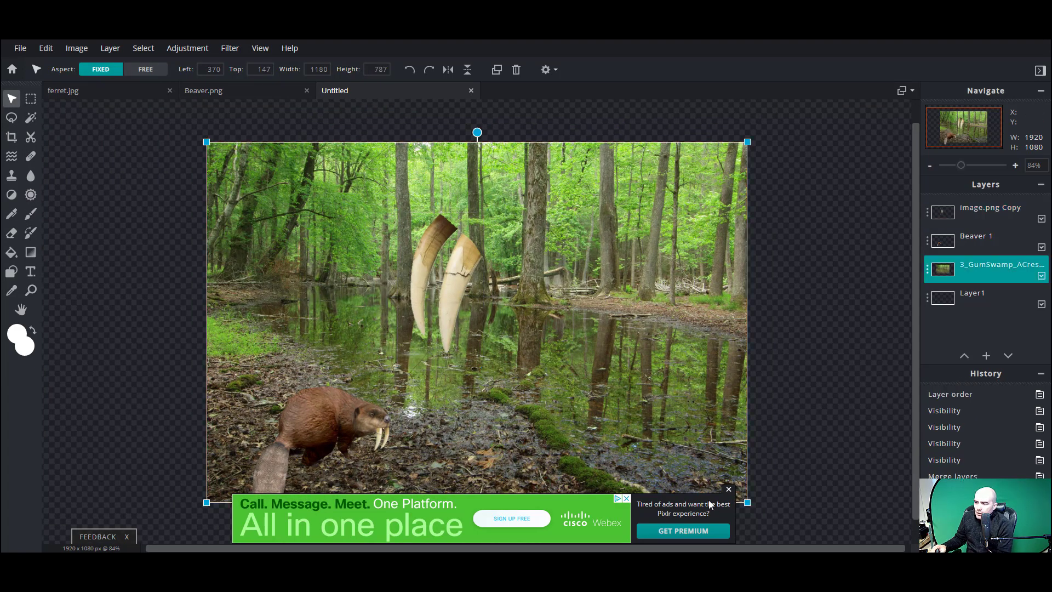
pyautogui.click(728, 489)
pyautogui.click(108, 49)
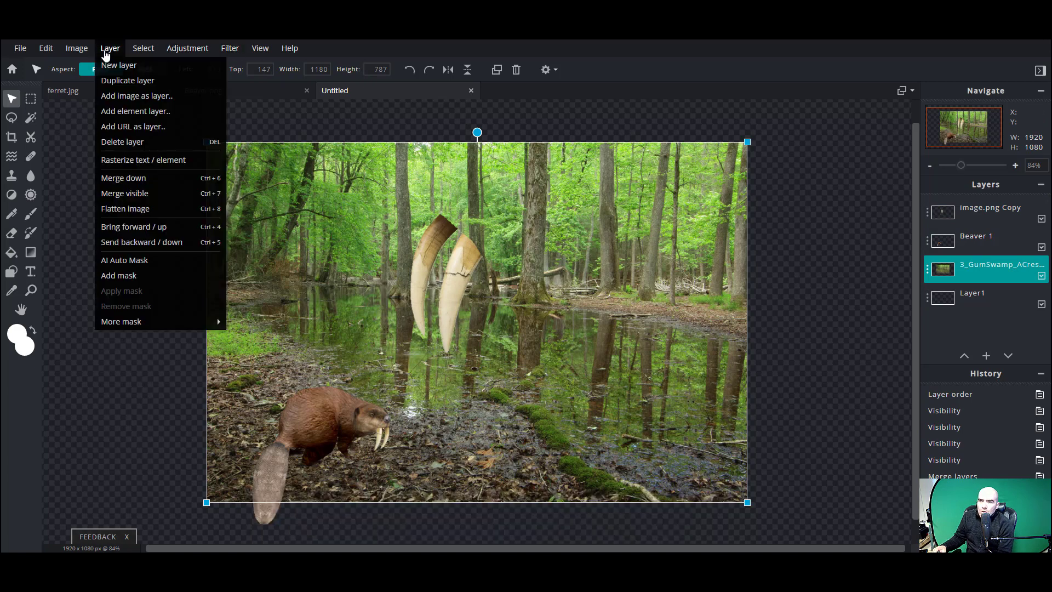
pyautogui.click(110, 48)
pyautogui.click(110, 48)
pyautogui.click(114, 97)
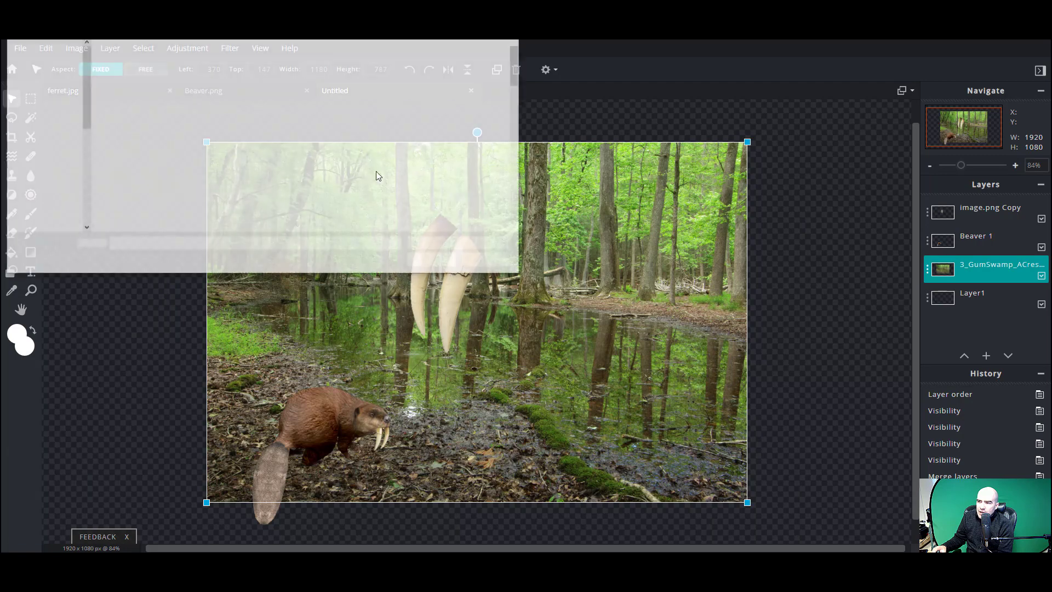
pyautogui.click(243, 165)
pyautogui.click(430, 260)
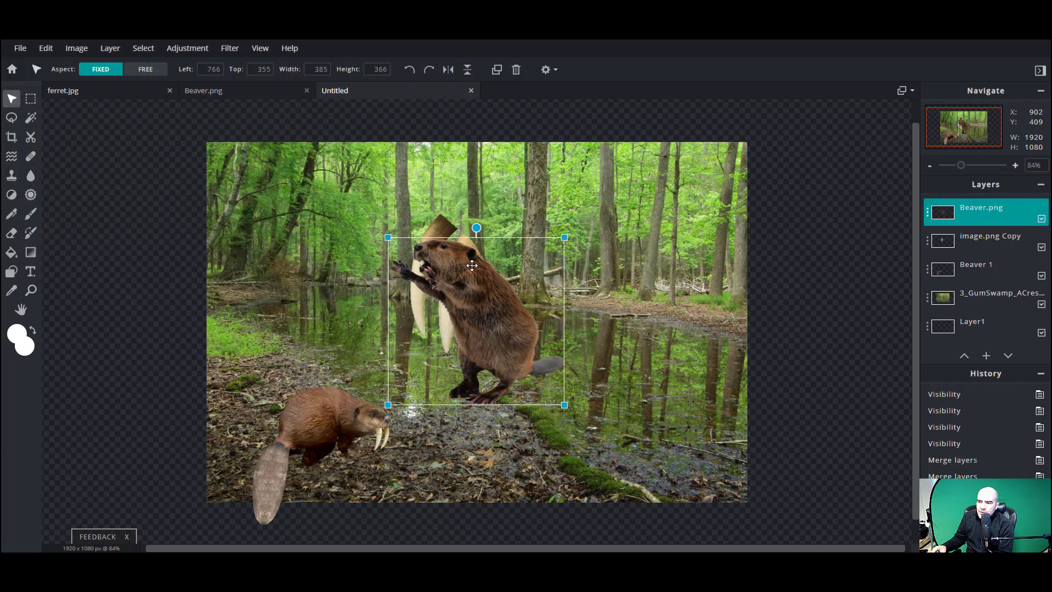
# Shrink the standing beaver to about 124 by 118 and place it beside the far-bank tree at about 1086, 382.
pyautogui.moveTo(431, 259); pyautogui.dragTo(574, 283)
pyautogui.scroll(5, 567, 280)
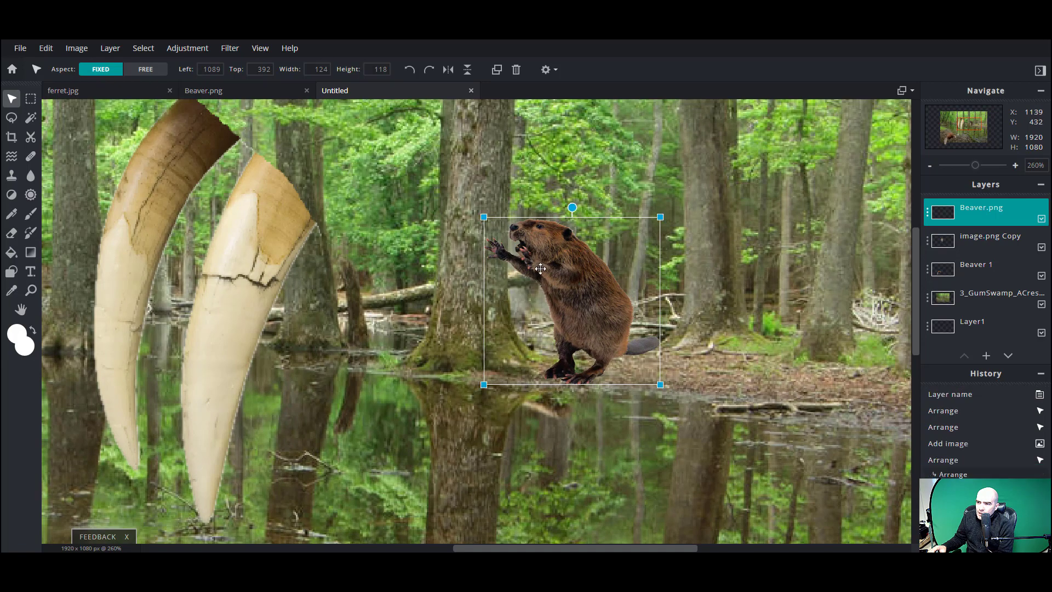
pyautogui.click(543, 201)
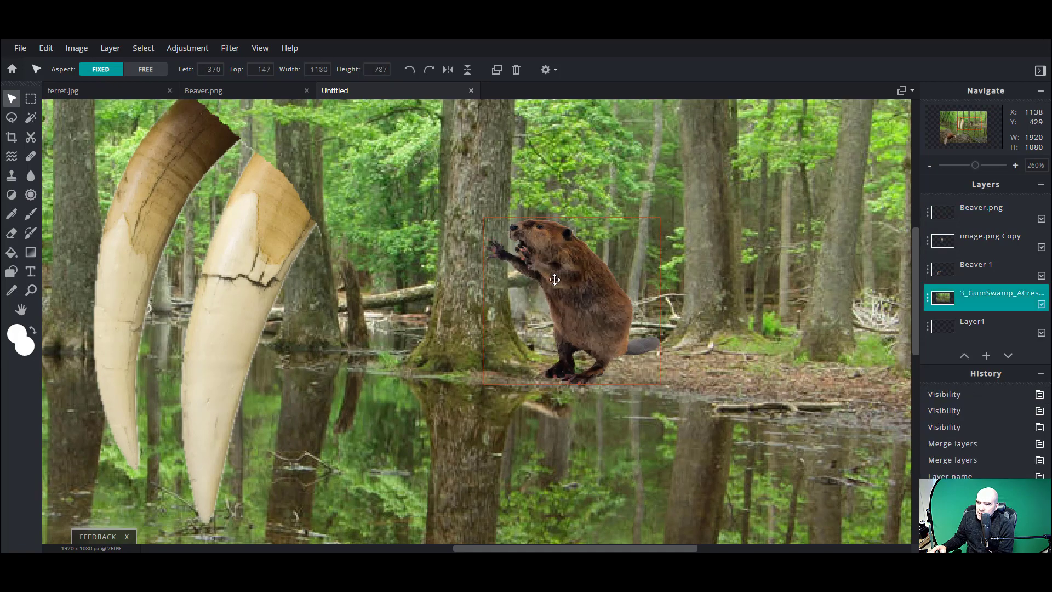
pyautogui.click(563, 299)
pyautogui.moveTo(575, 301)
pyautogui.mouseDown()
pyautogui.moveTo(573, 288)
pyautogui.moveTo(573, 297)
pyautogui.mouseUp()
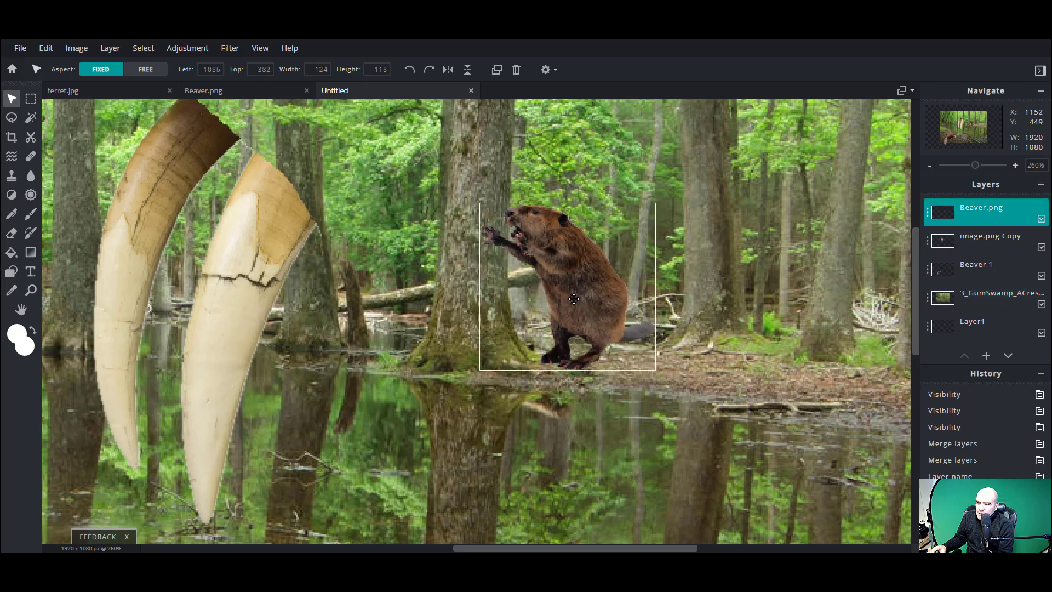
# Reduce the standing beaver to about 112 by 107 and set it against the tree trunk at about 1087, 387.
pyautogui.moveTo(659, 205); pyautogui.dragTo(640, 220)
pyautogui.moveTo(566, 281)
pyautogui.mouseDown()
pyautogui.moveTo(587, 293)
pyautogui.moveTo(573, 299)
pyautogui.moveTo(587, 294)
pyautogui.moveTo(568, 278)
pyautogui.mouseUp()
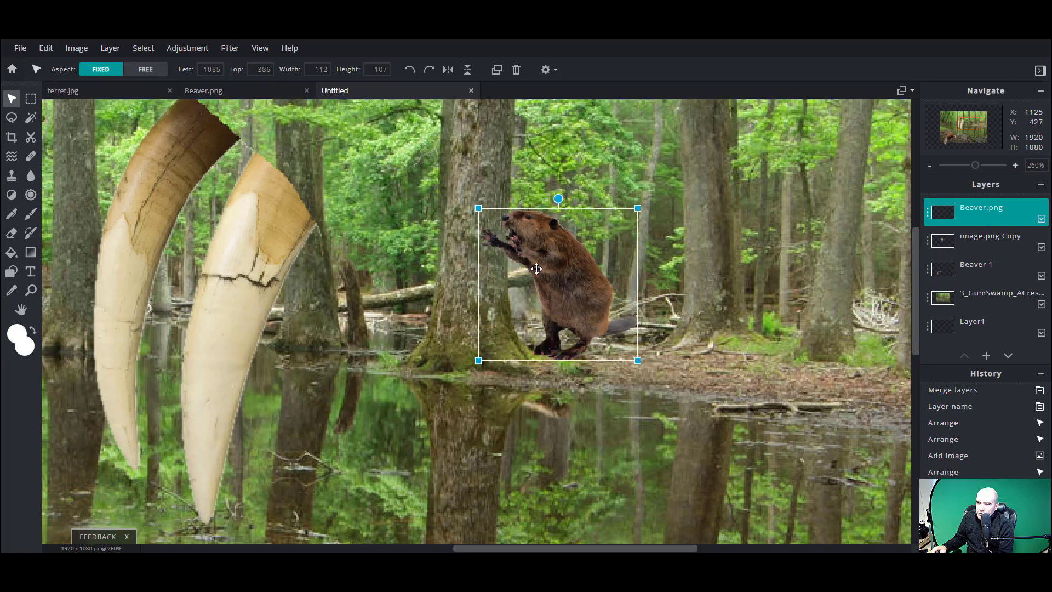
pyautogui.scroll(2, 537, 268)
pyautogui.scroll(-3, 530, 263)
pyautogui.moveTo(560, 268); pyautogui.dragTo(563, 268)
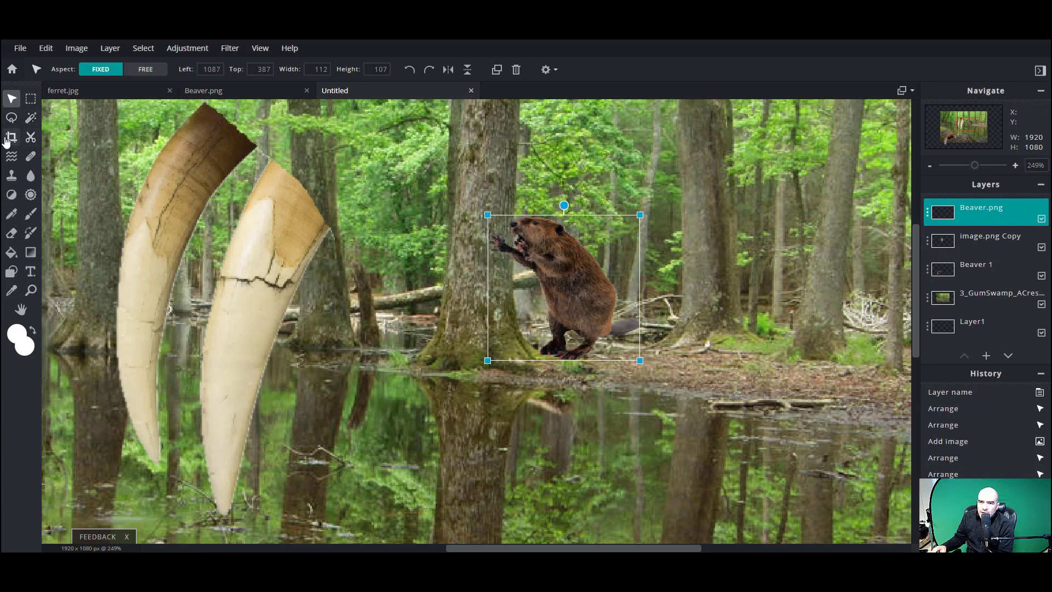
# Lasso the standing beaver's paw and nose tip overlapping the trunk, about 35 by 46, and delete them so it sits behind the tree.
pyautogui.click(12, 118)
pyautogui.scroll(5, 522, 220)
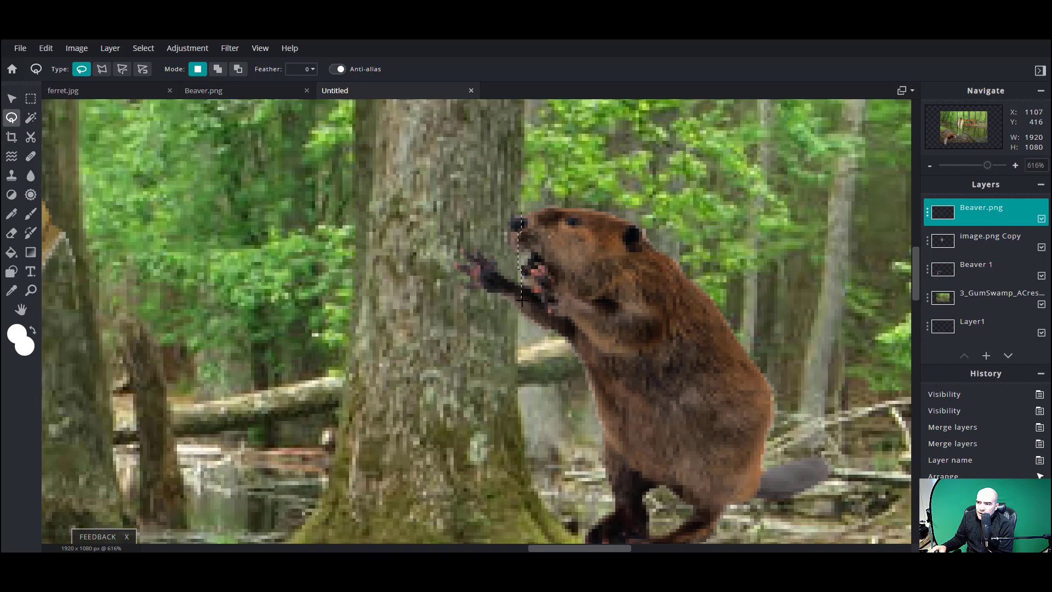
pyautogui.moveTo(517, 186); pyautogui.dragTo(521, 184)
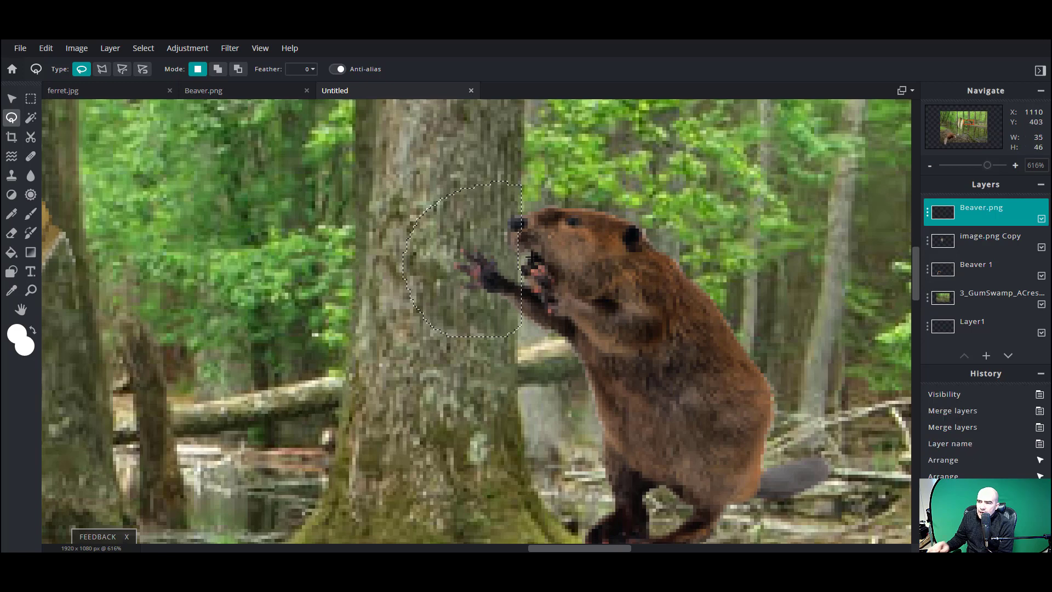
pyautogui.press('Delete')
pyautogui.scroll(-5, 605, 341)
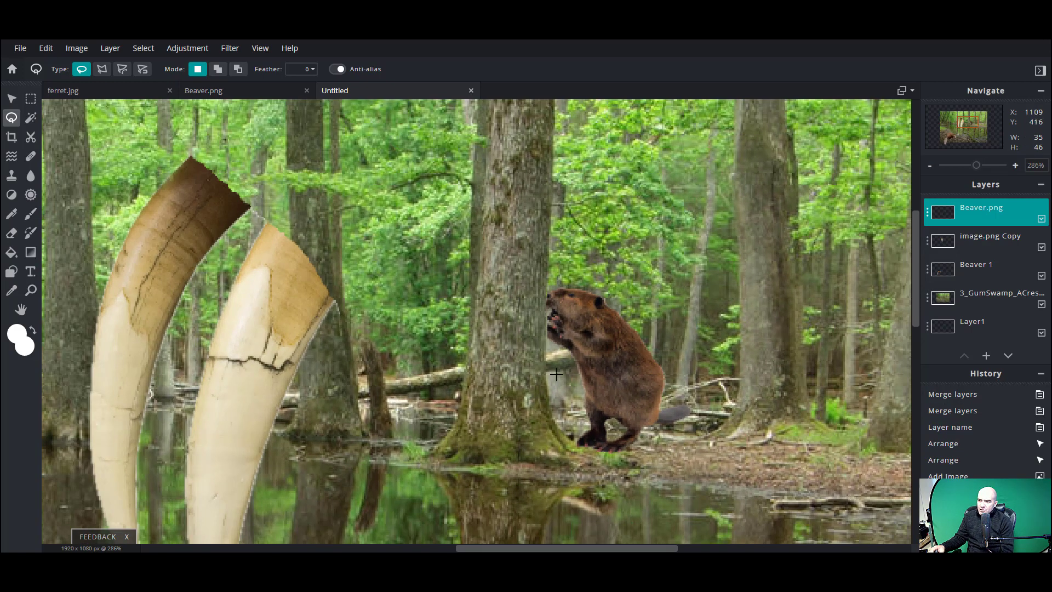
pyautogui.scroll(-6, 548, 350)
pyautogui.scroll(4, 555, 317)
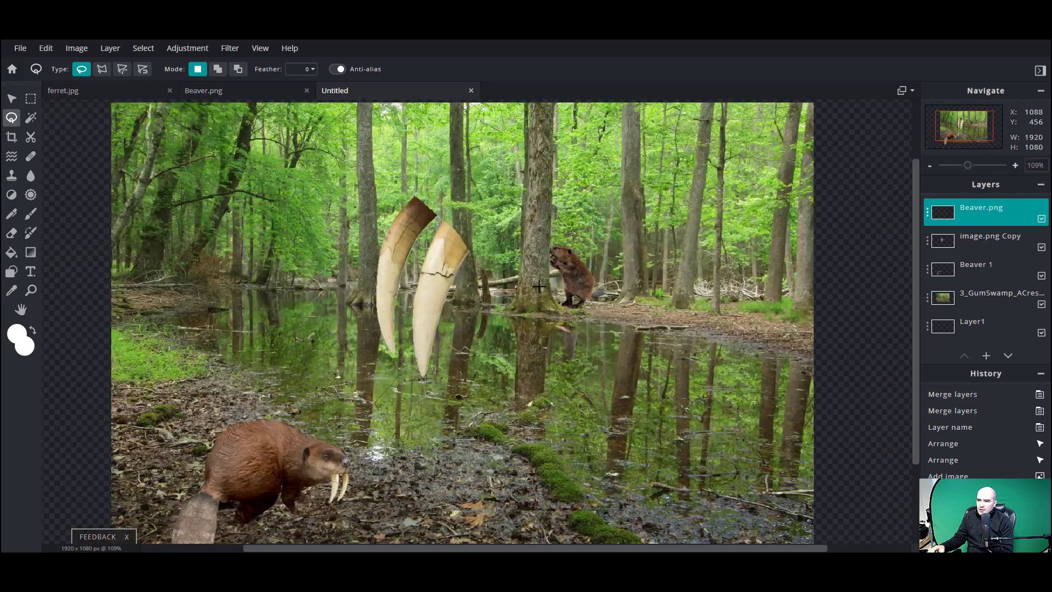
pyautogui.scroll(-2, 555, 318)
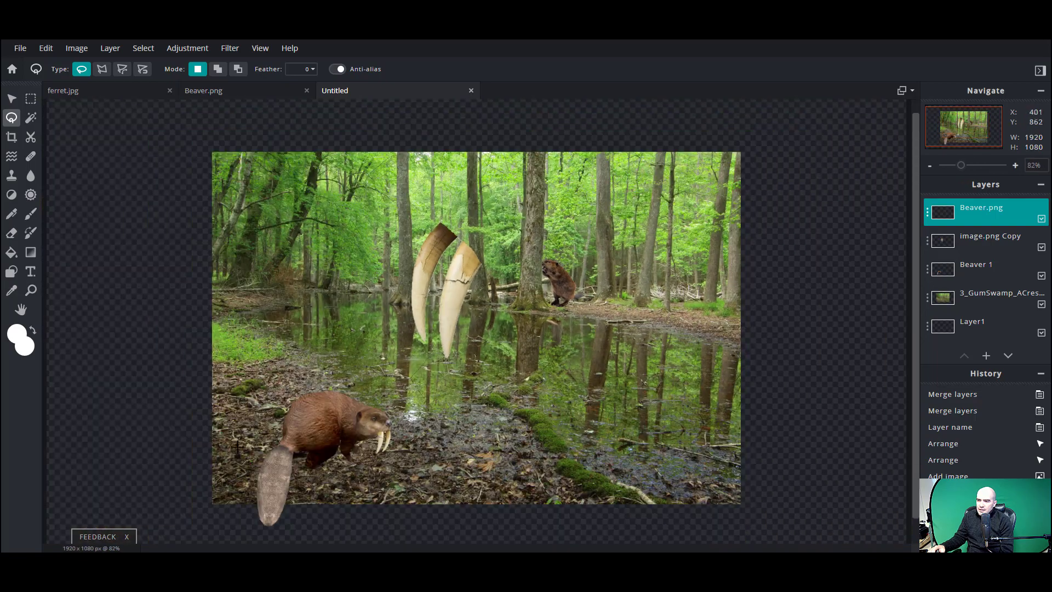
# Scale the large saber teeth copy down to about 112 by 203 and move it beside the standing beaver's head at about 1012, 320.
pyautogui.click(939, 273)
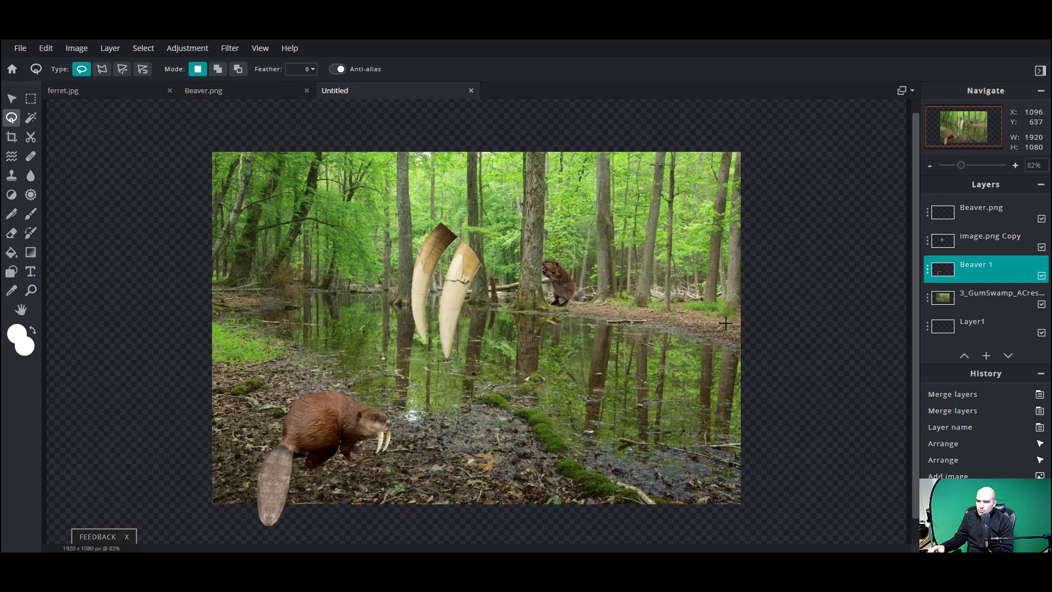
pyautogui.scroll(5, 555, 280)
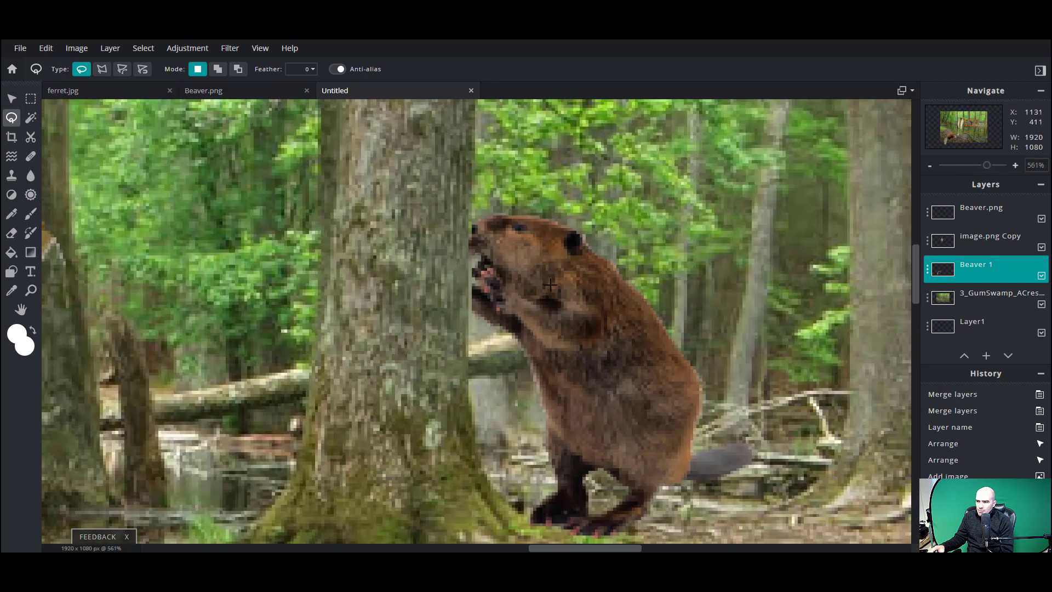
pyautogui.scroll(-2, 378, 300)
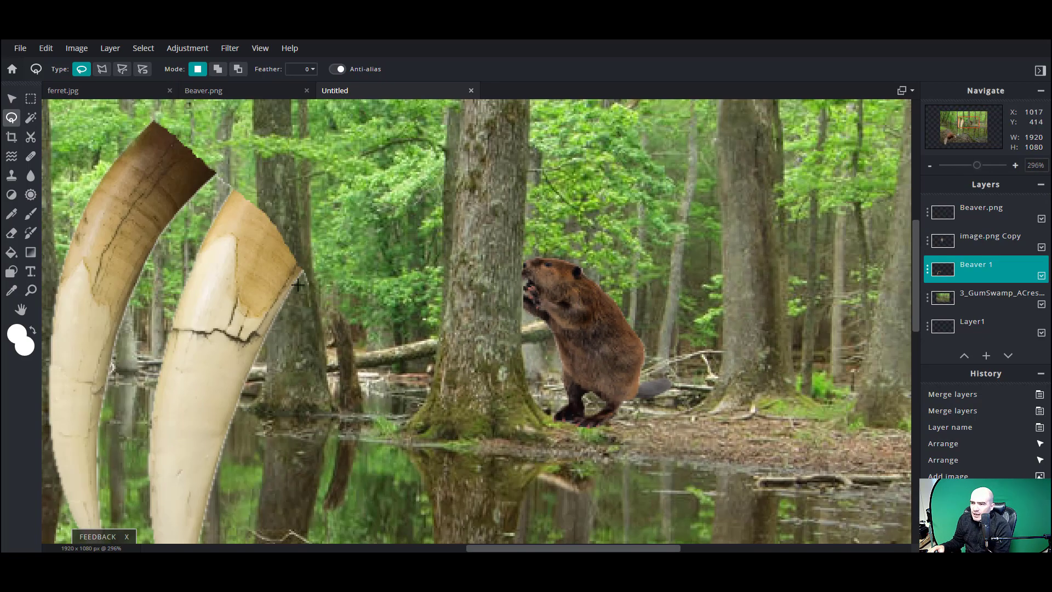
pyautogui.click(11, 98)
pyautogui.moveTo(241, 258); pyautogui.dragTo(392, 321)
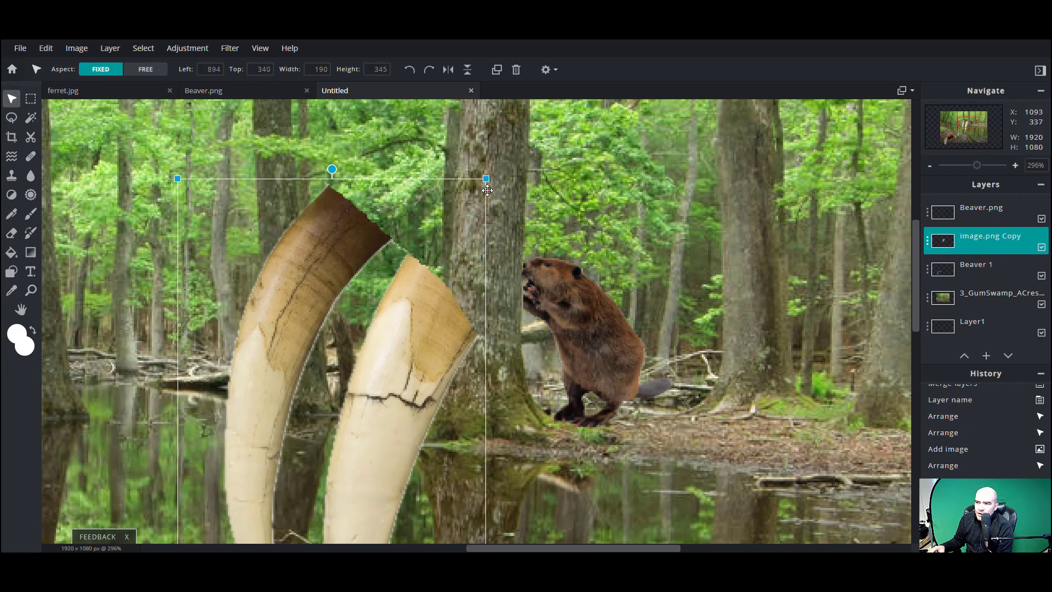
pyautogui.moveTo(479, 190); pyautogui.dragTo(359, 409)
pyautogui.moveTo(302, 444); pyautogui.dragTo(485, 204)
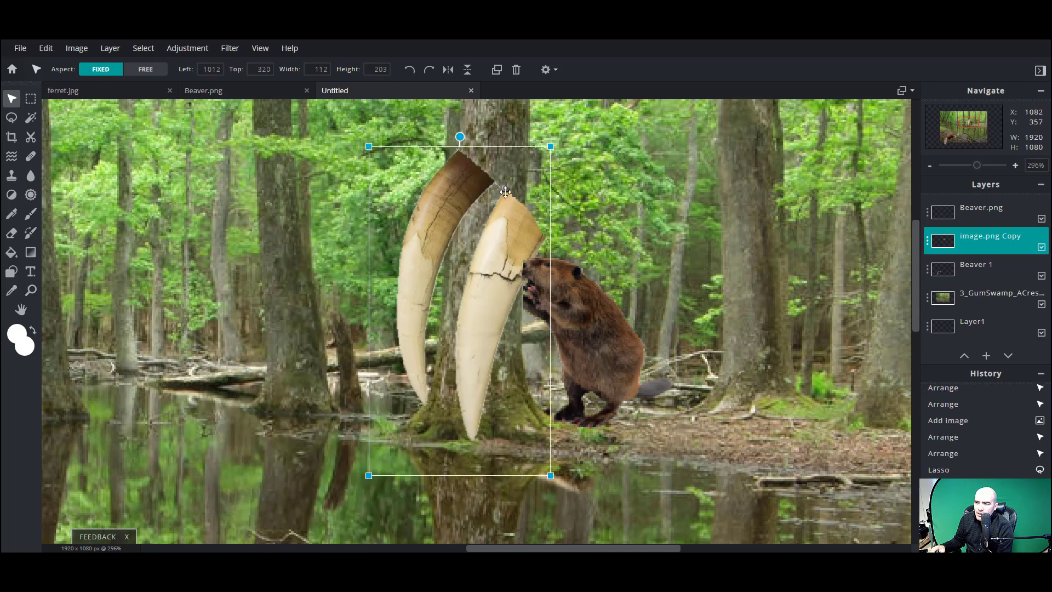
# Shrink the teeth copy to about 25 by 45, place it on the standing beaver's mouth at 1095, 394, and raise its layer above Beaver.png.
pyautogui.moveTo(547, 149); pyautogui.dragTo(467, 296)
pyautogui.moveTo(445, 337); pyautogui.dragTo(492, 300)
pyautogui.moveTo(514, 250); pyautogui.dragTo(458, 329)
pyautogui.moveTo(450, 381); pyautogui.dragTo(535, 294)
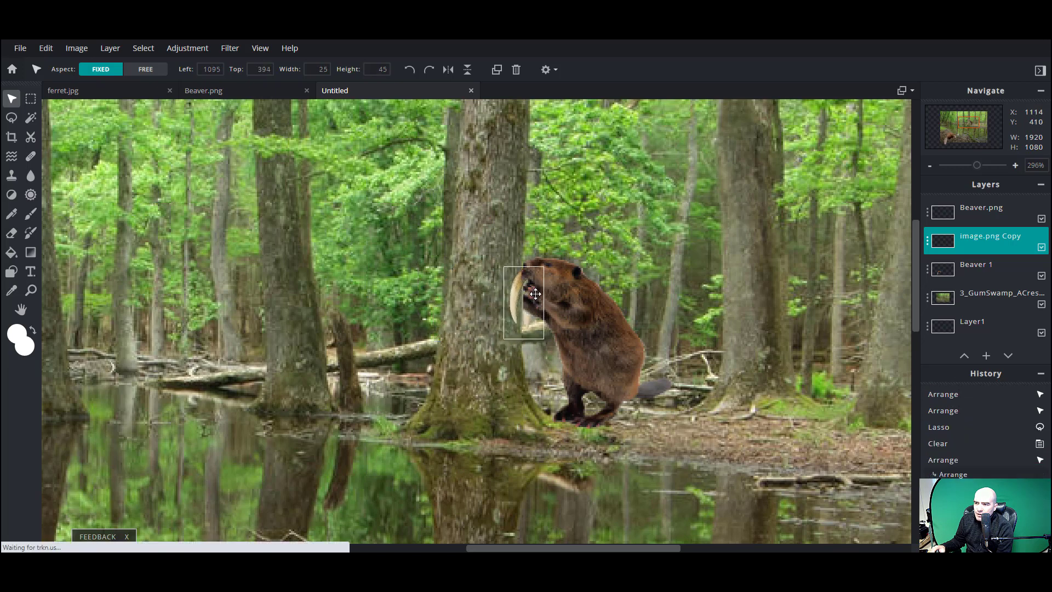
pyautogui.moveTo(978, 240); pyautogui.dragTo(978, 212)
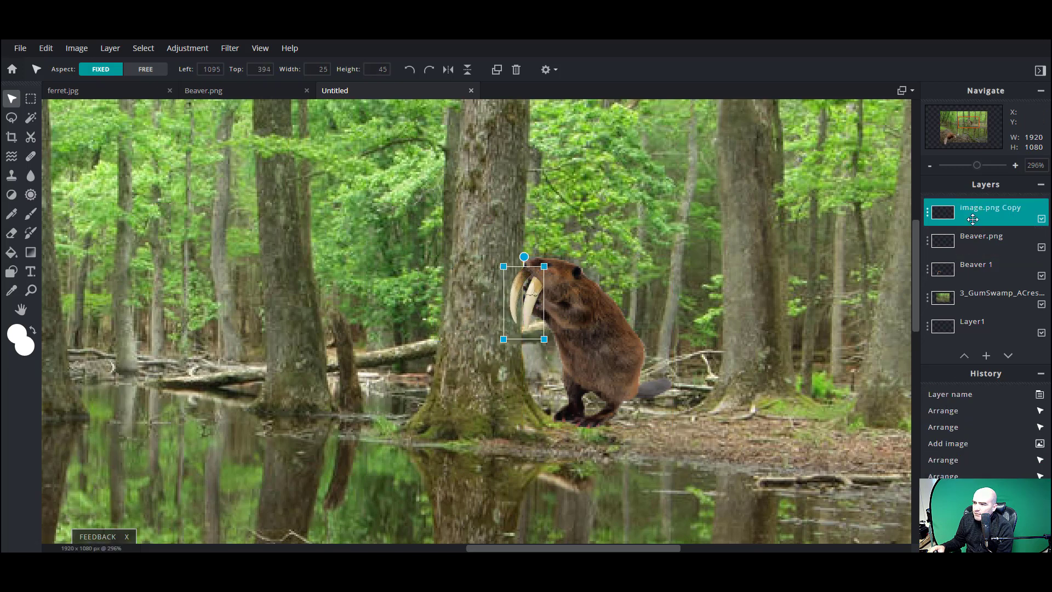
# Shrink the small teeth copy to about 22 by 40 and place it on the standing beaver's mouth at about 1096, 396.
pyautogui.moveTo(543, 286); pyautogui.dragTo(541, 279)
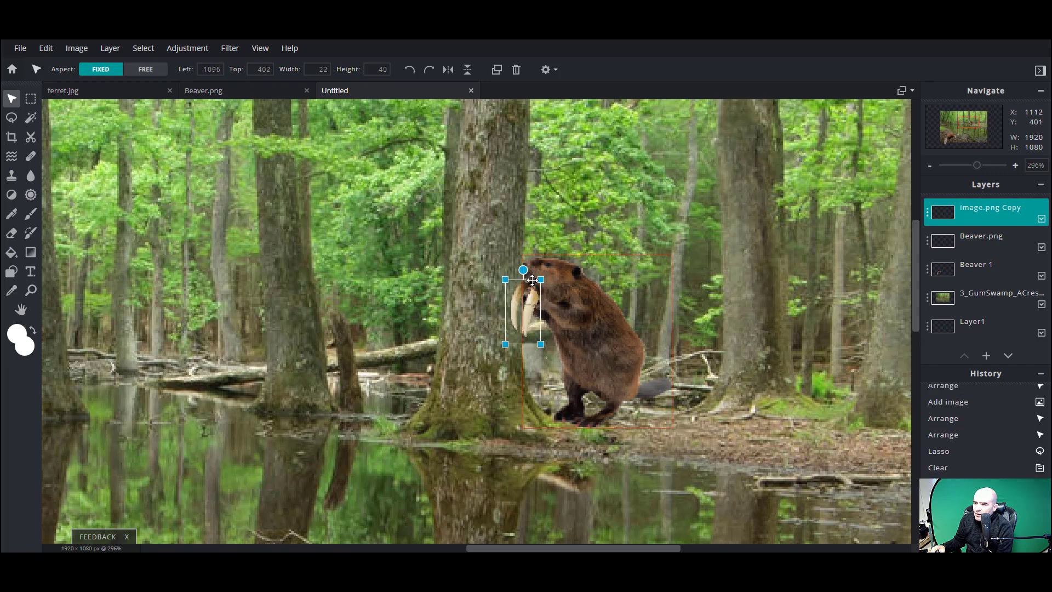
pyautogui.scroll(-5, 541, 314)
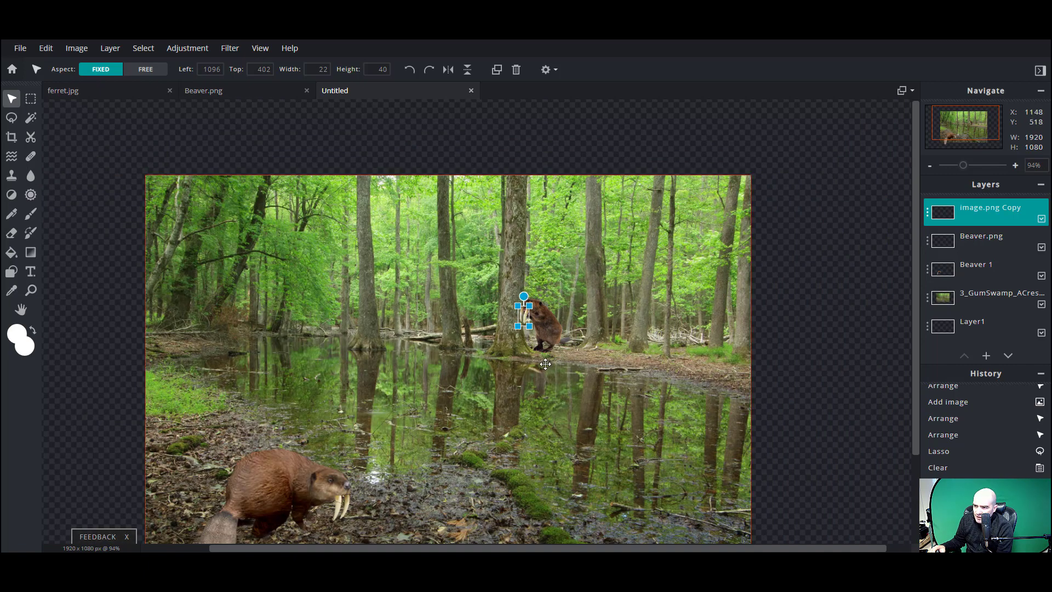
pyautogui.scroll(3, 550, 326)
pyautogui.click(647, 234)
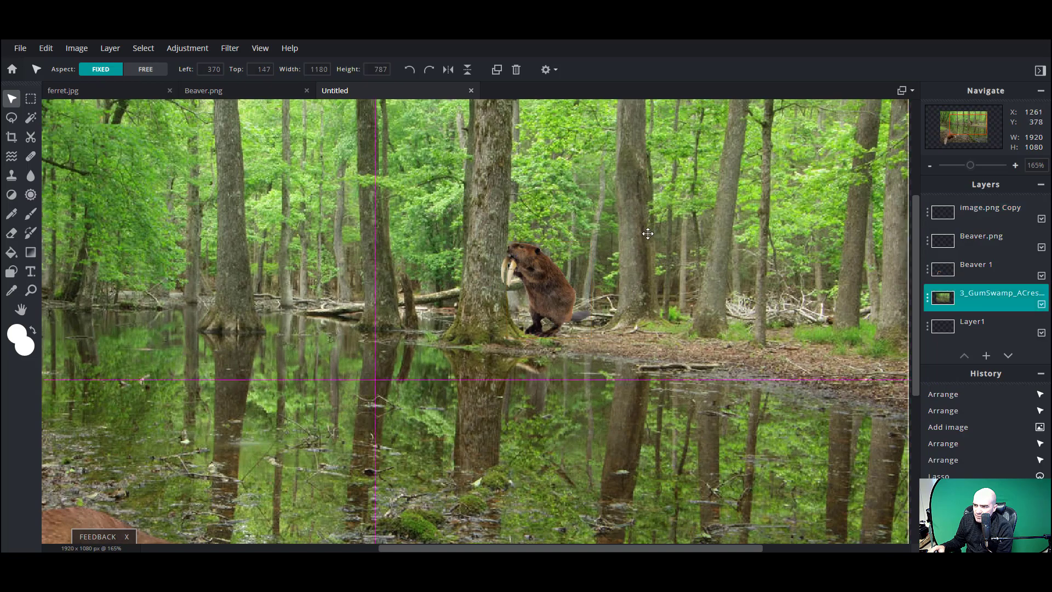
pyautogui.scroll(-4, 428, 493)
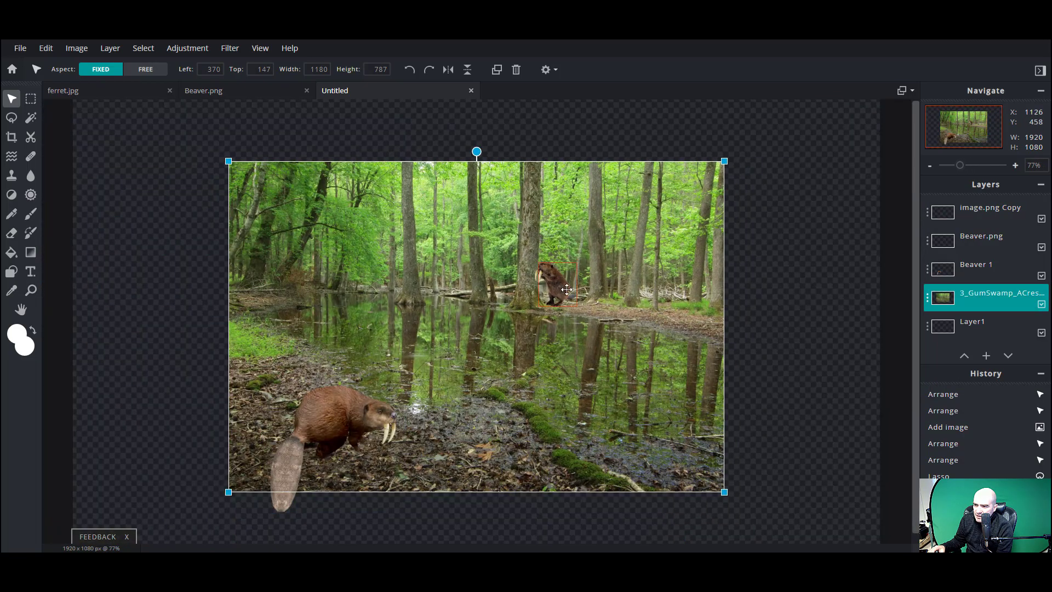
pyautogui.scroll(9, 546, 292)
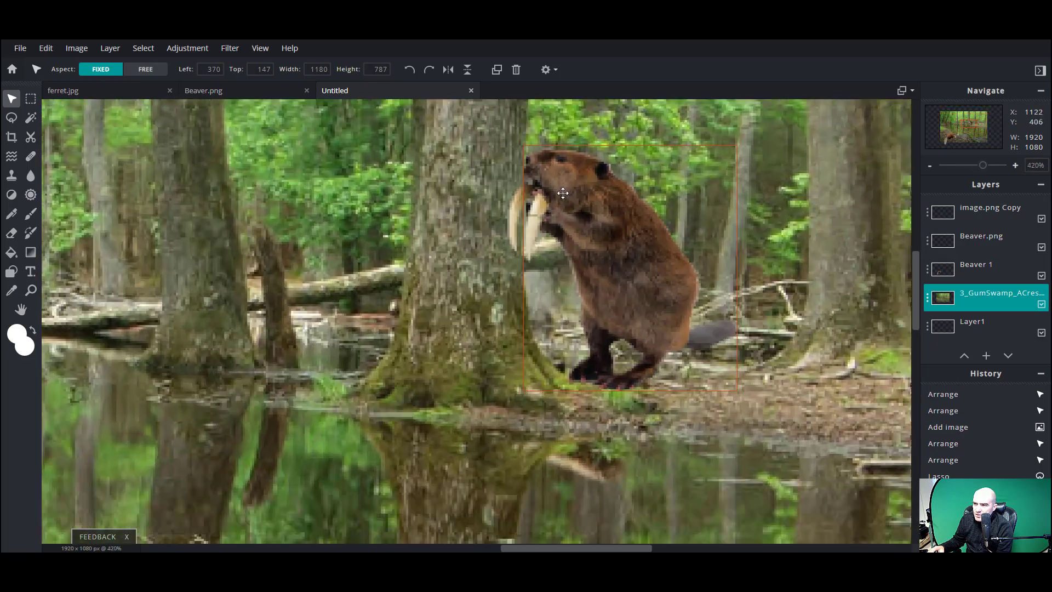
pyautogui.scroll(2, 564, 193)
pyautogui.moveTo(539, 201); pyautogui.dragTo(538, 207)
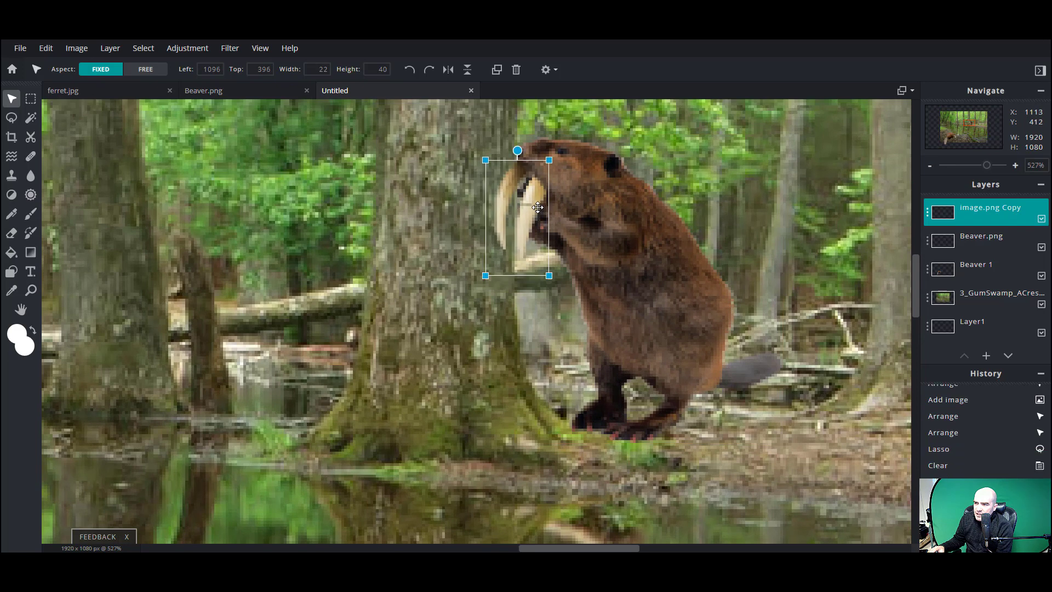
# Rotate the teeth copy slightly counter-clockwise and move it off the beaver's mouth onto the trunk at about 1084, 399.
pyautogui.moveTo(516, 151); pyautogui.dragTo(503, 155)
pyautogui.moveTo(535, 217); pyautogui.dragTo(539, 219)
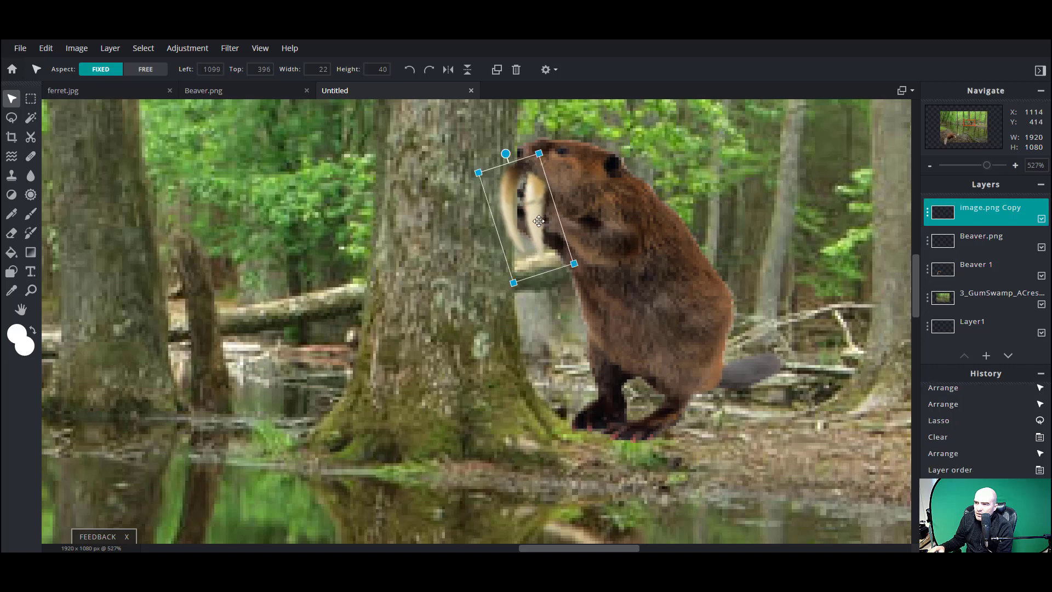
pyautogui.click(566, 171)
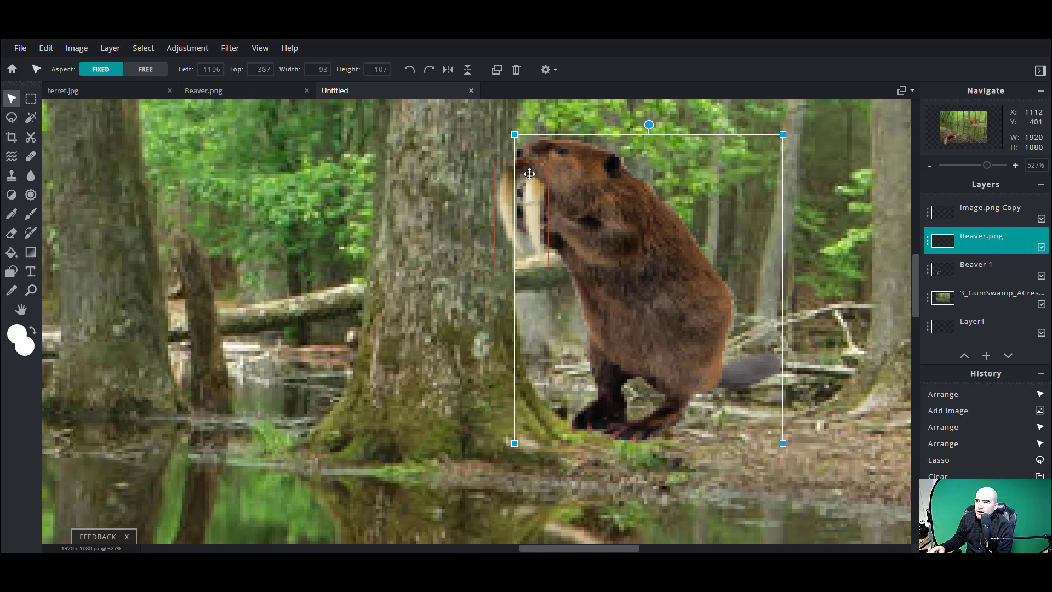
pyautogui.click(303, 165)
pyautogui.moveTo(539, 183); pyautogui.dragTo(506, 195)
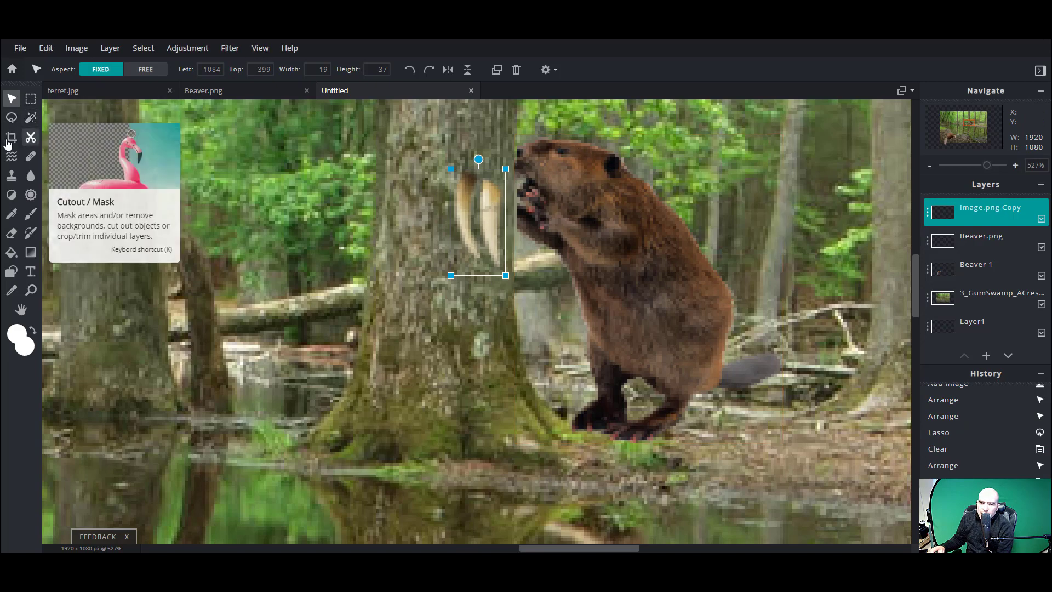
# Try to lasso the standing beaver's upper lip, about 14 by 6, and paste a copy of it as a new layer.
pyautogui.click(12, 118)
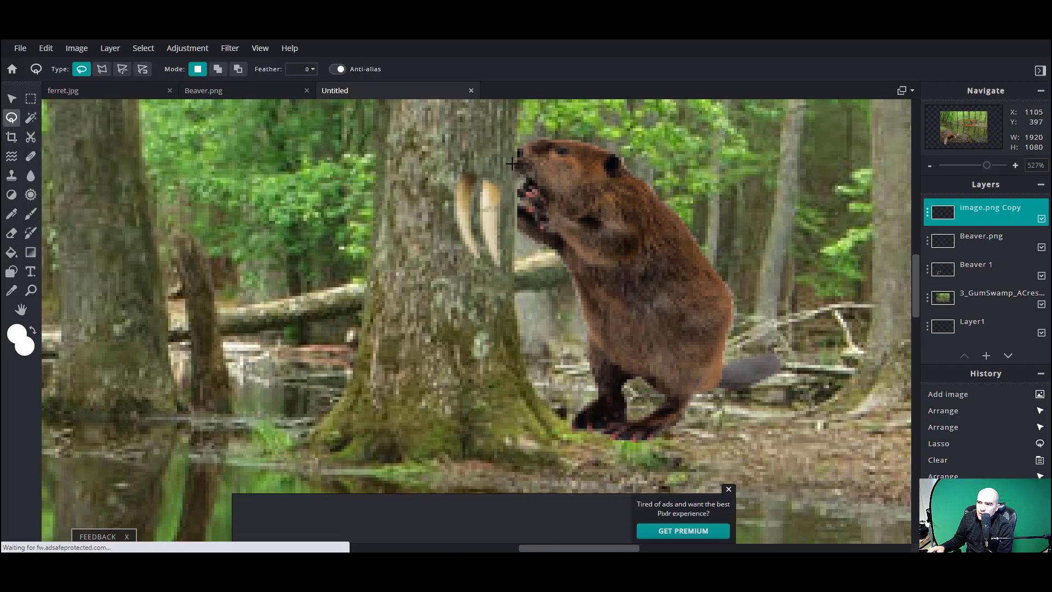
pyautogui.moveTo(515, 162)
pyautogui.mouseDown()
pyautogui.moveTo(538, 165)
pyautogui.moveTo(535, 178)
pyautogui.moveTo(506, 175)
pyautogui.moveTo(506, 161)
pyautogui.moveTo(516, 160)
pyautogui.mouseUp()
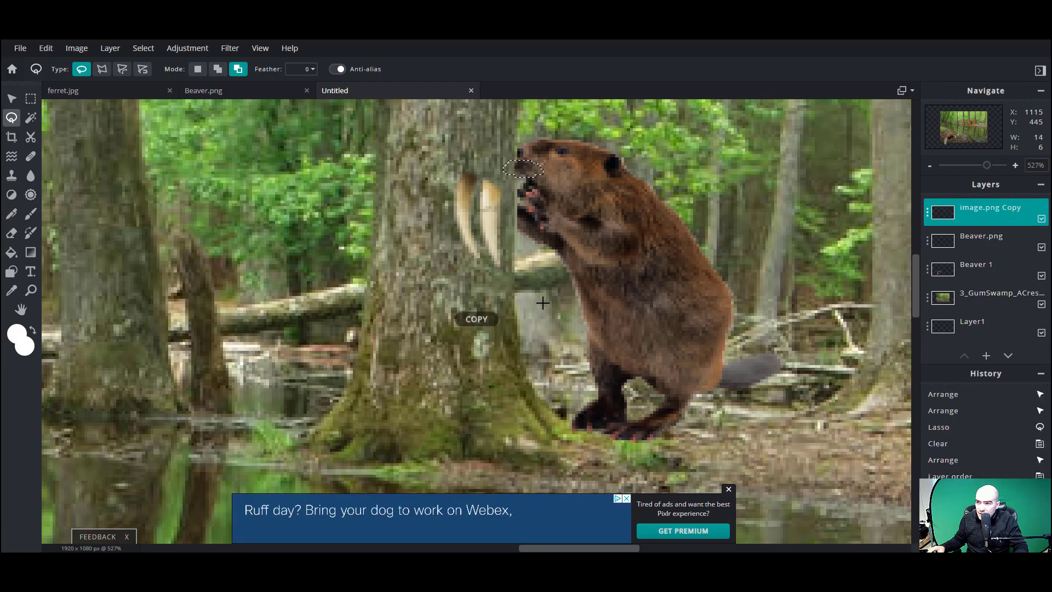
pyautogui.hotkey('ctrl', 'c')
pyautogui.hotkey('ctrl', 'v')
pyautogui.scroll(-6, 538, 298)
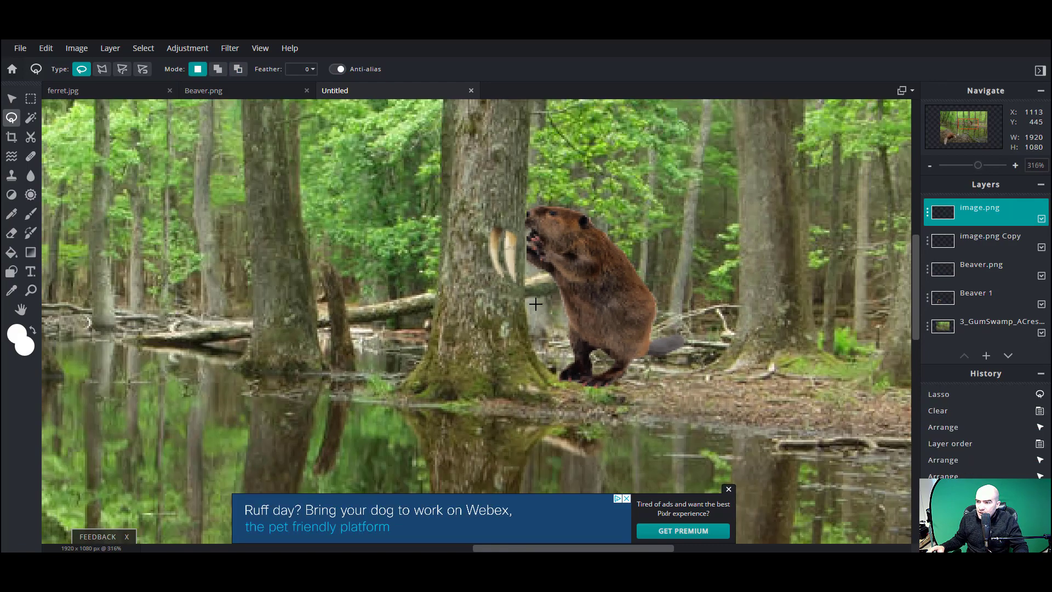
pyautogui.scroll(-3, 521, 393)
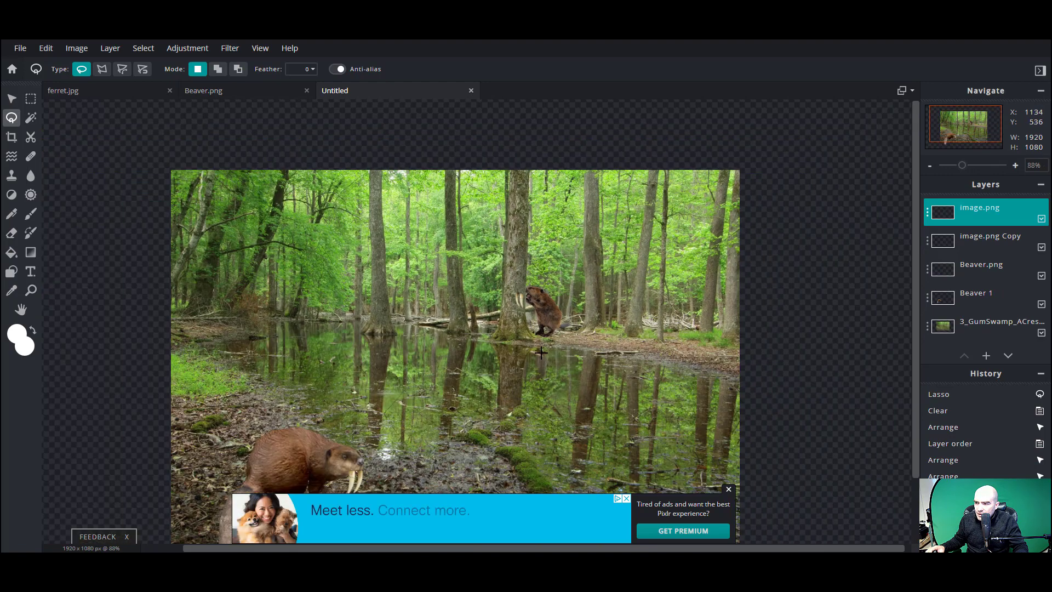
pyautogui.scroll(-3, 534, 375)
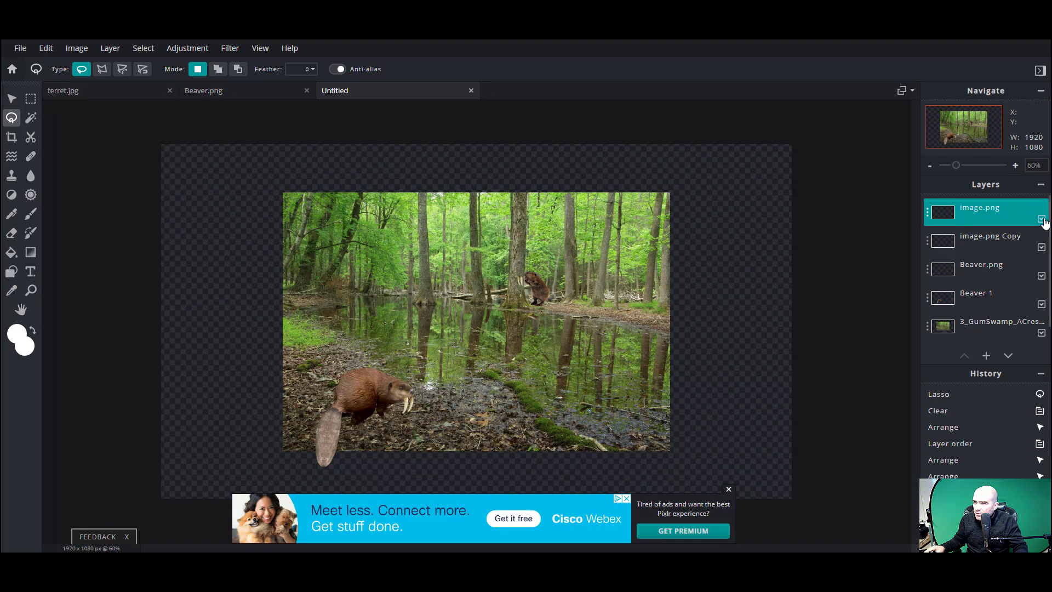
pyautogui.scroll(8, 518, 274)
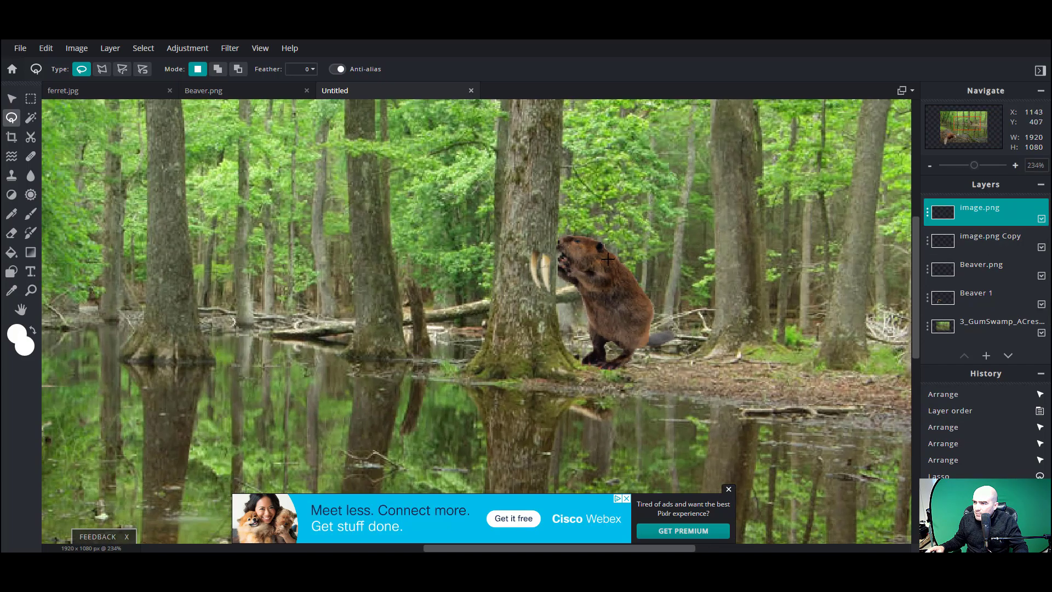
pyautogui.scroll(6, 608, 259)
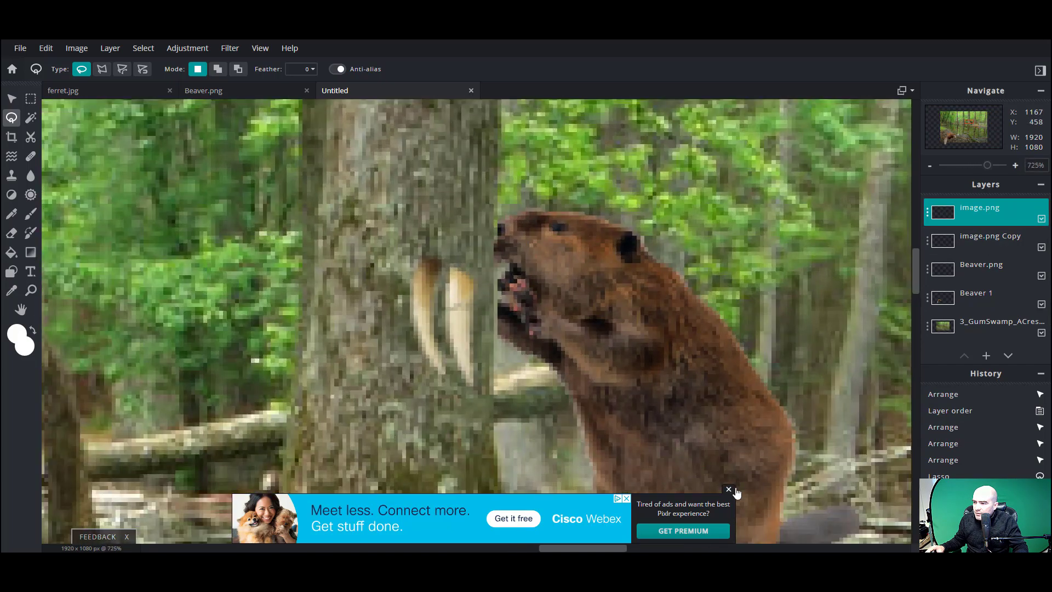
pyautogui.click(732, 488)
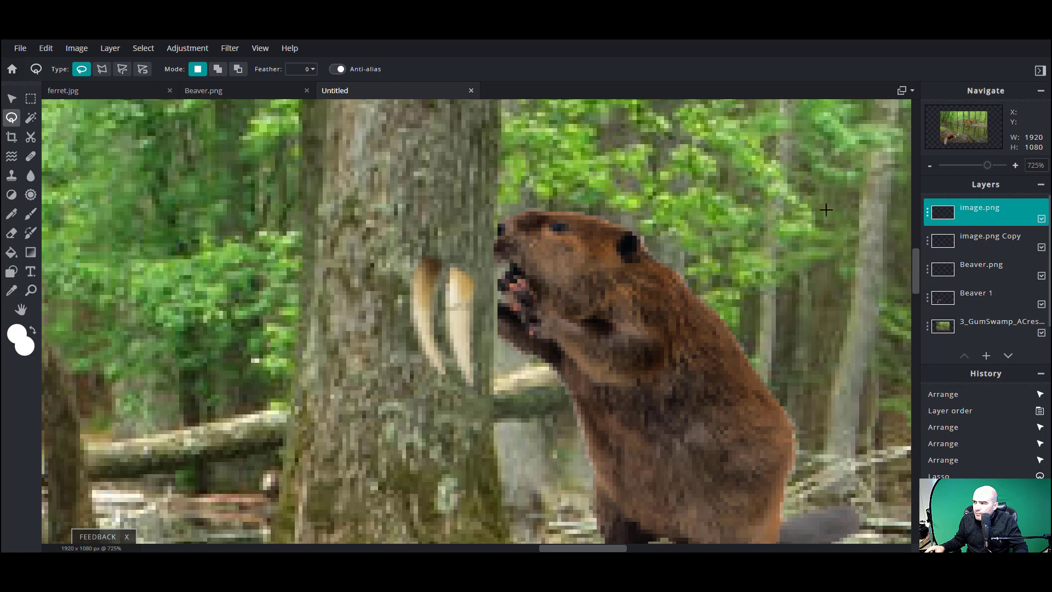
# Move the stray pasted fragment to about 1108, 432, and delete its layer.
pyautogui.click(12, 98)
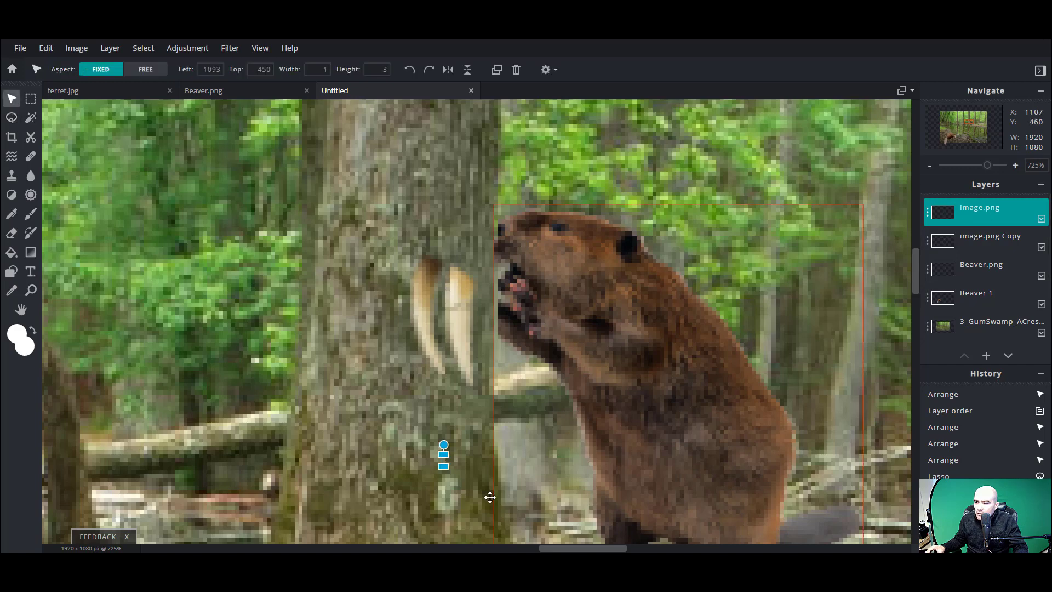
pyautogui.scroll(10, 449, 460)
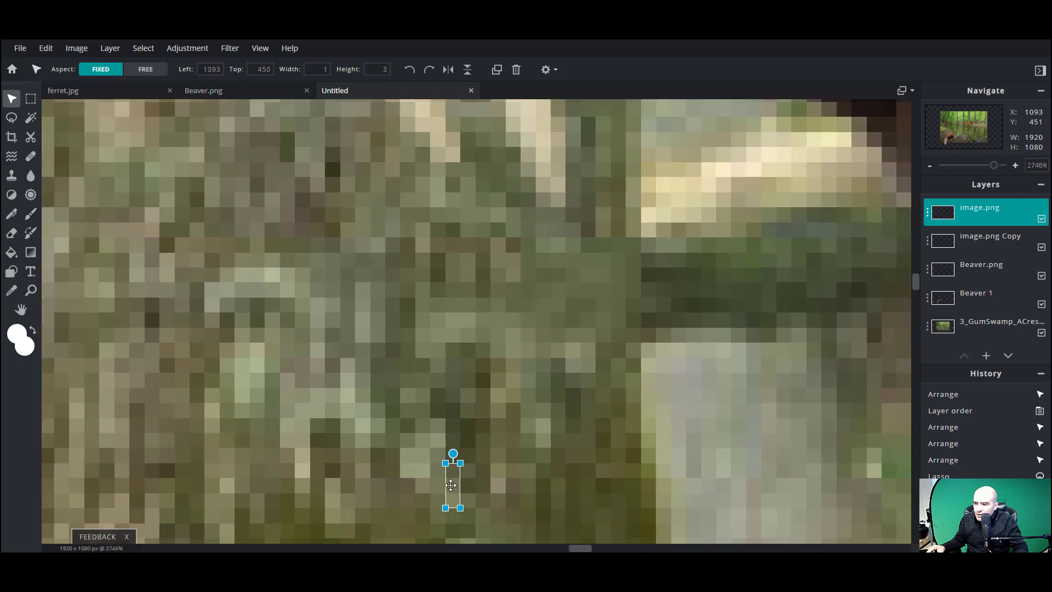
pyautogui.moveTo(450, 485); pyautogui.dragTo(677, 215)
pyautogui.scroll(-5, 677, 215)
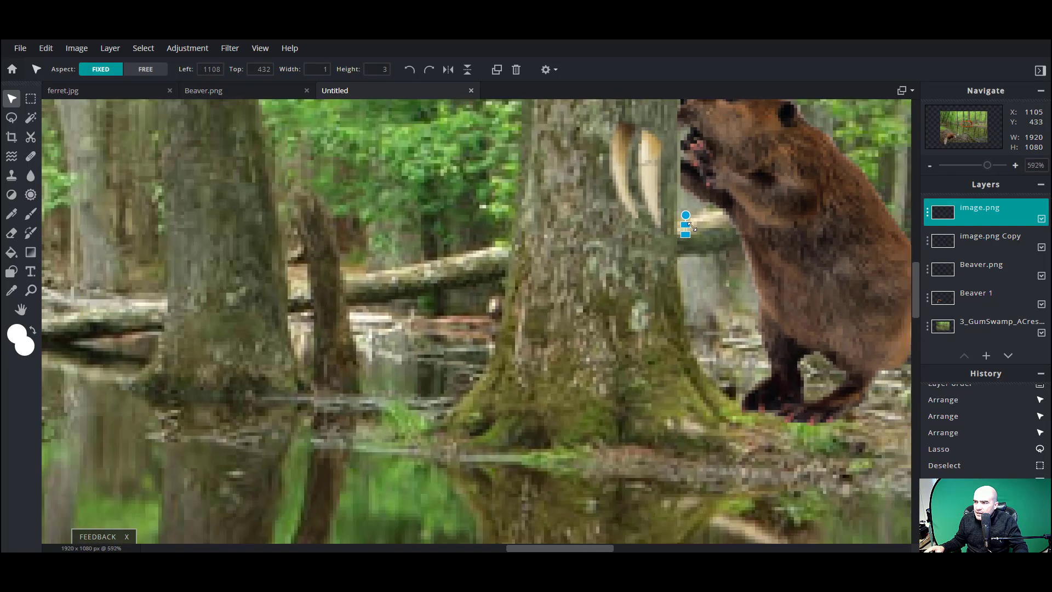
pyautogui.scroll(-3, 675, 231)
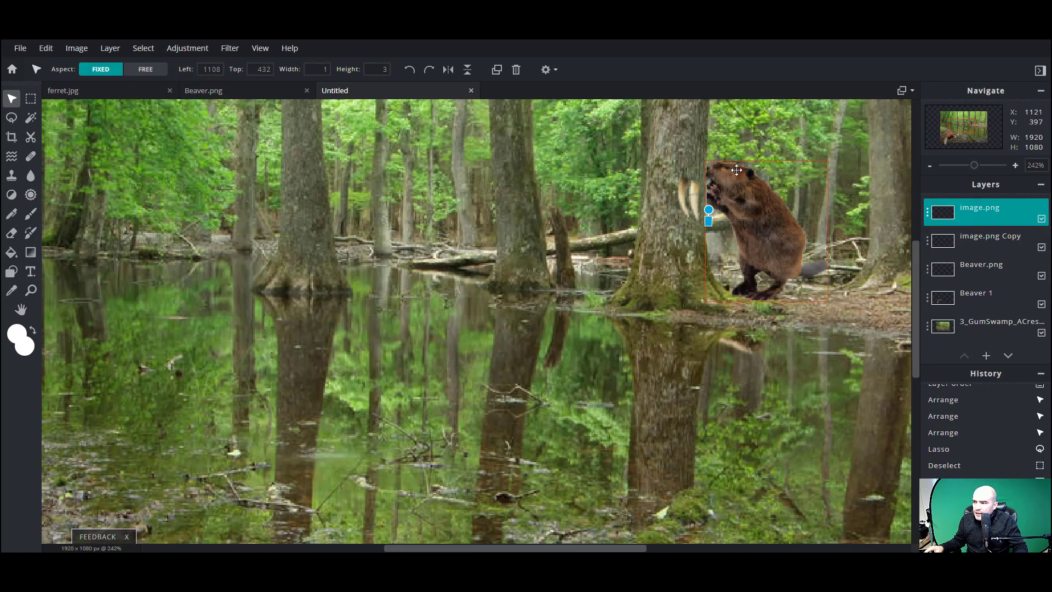
pyautogui.scroll(3, 726, 174)
pyautogui.click(964, 211)
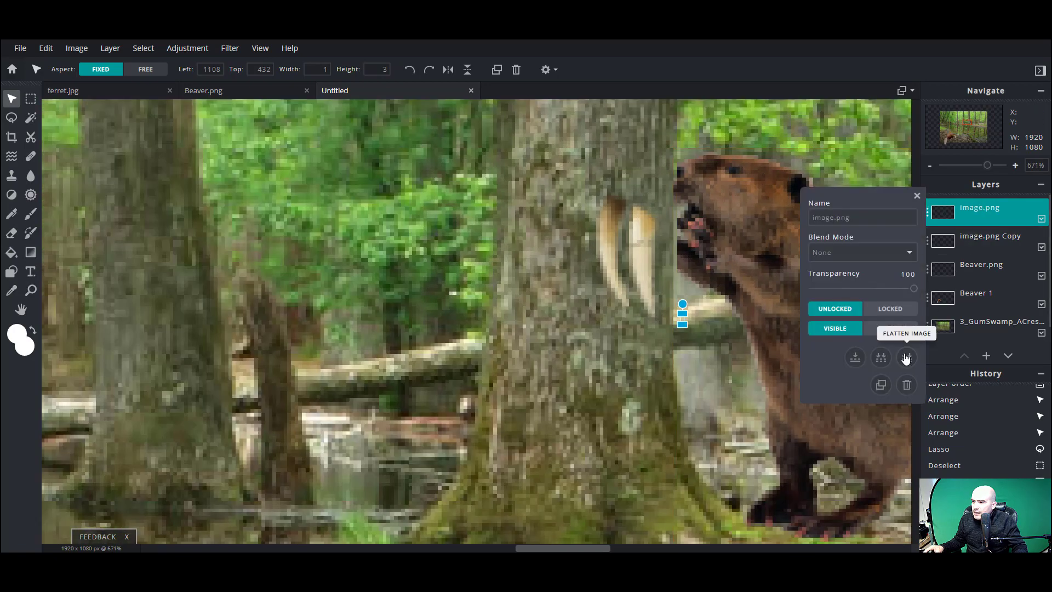
pyautogui.click(907, 384)
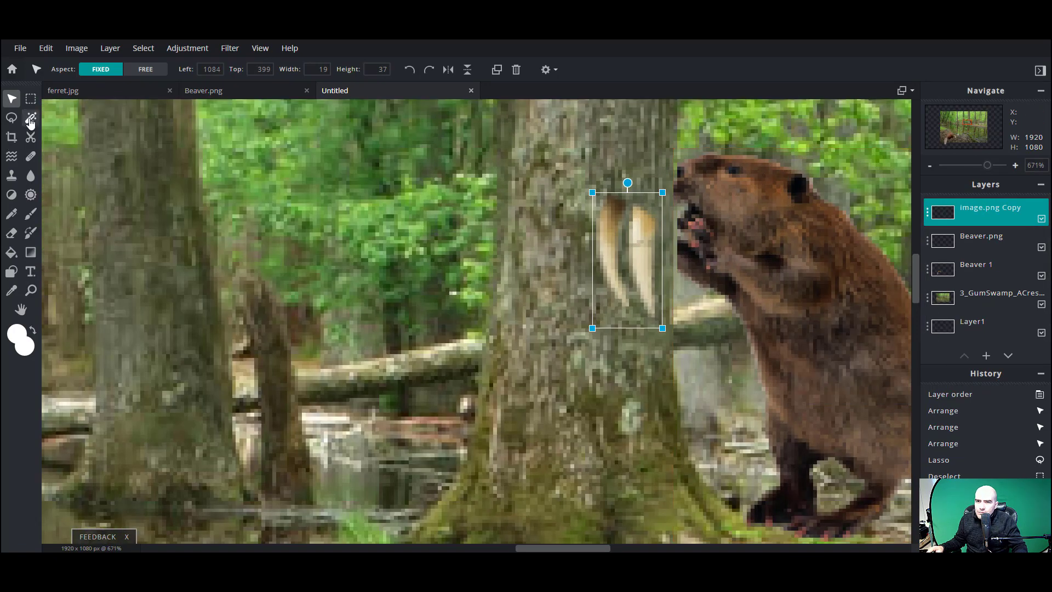
# Switch the image.png Copy and Beaver.png layers off and on to check which one holds the standing beaver.
pyautogui.click(11, 118)
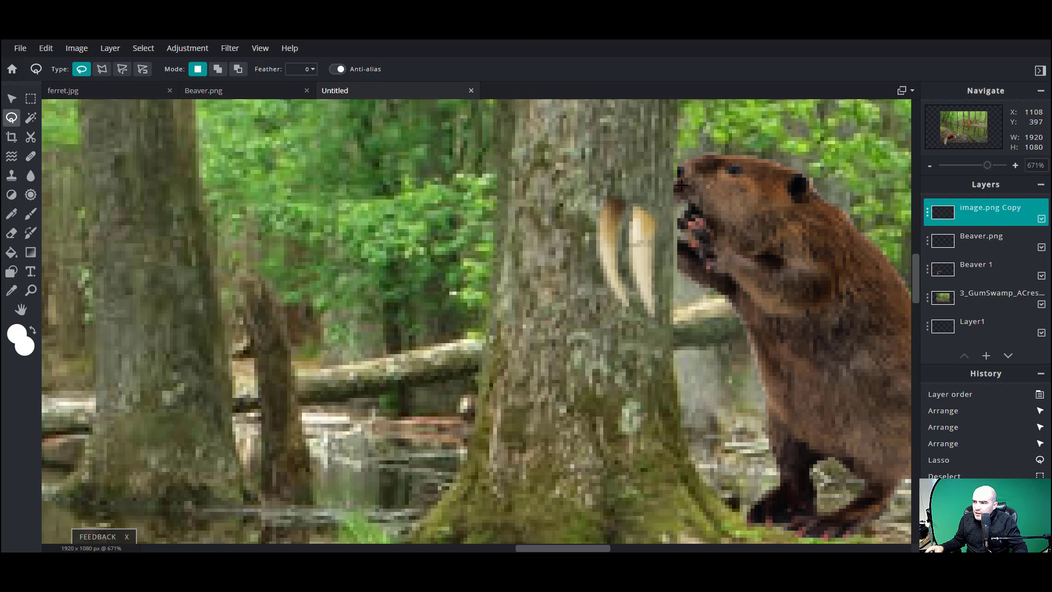
pyautogui.click(998, 236)
pyautogui.click(994, 209)
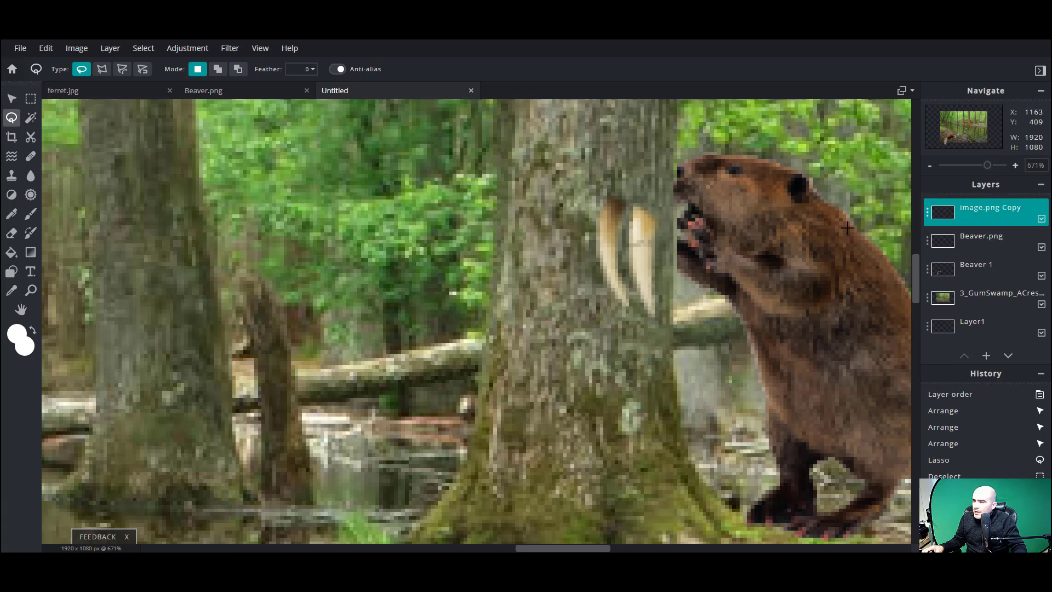
pyautogui.scroll(-4, 873, 229)
pyautogui.click(1042, 219)
pyautogui.click(1041, 219)
pyautogui.click(1043, 248)
pyautogui.click(1043, 248)
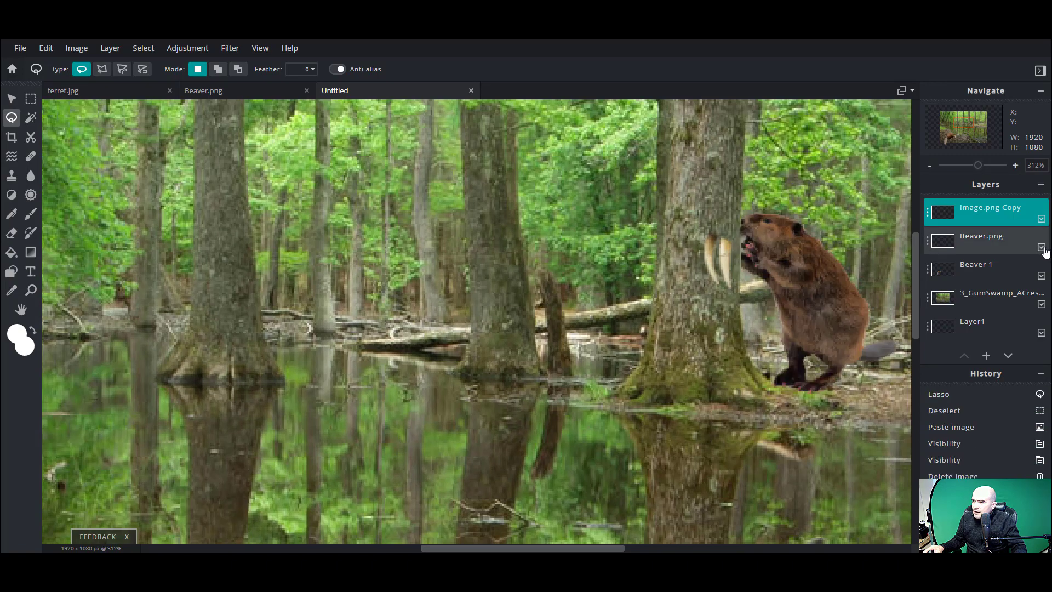
# Lasso the upper lip on the Beaver.png layer, about 17 by 7, and paste a copy of it as a new layer.
pyautogui.click(1006, 247)
pyautogui.scroll(6, 743, 227)
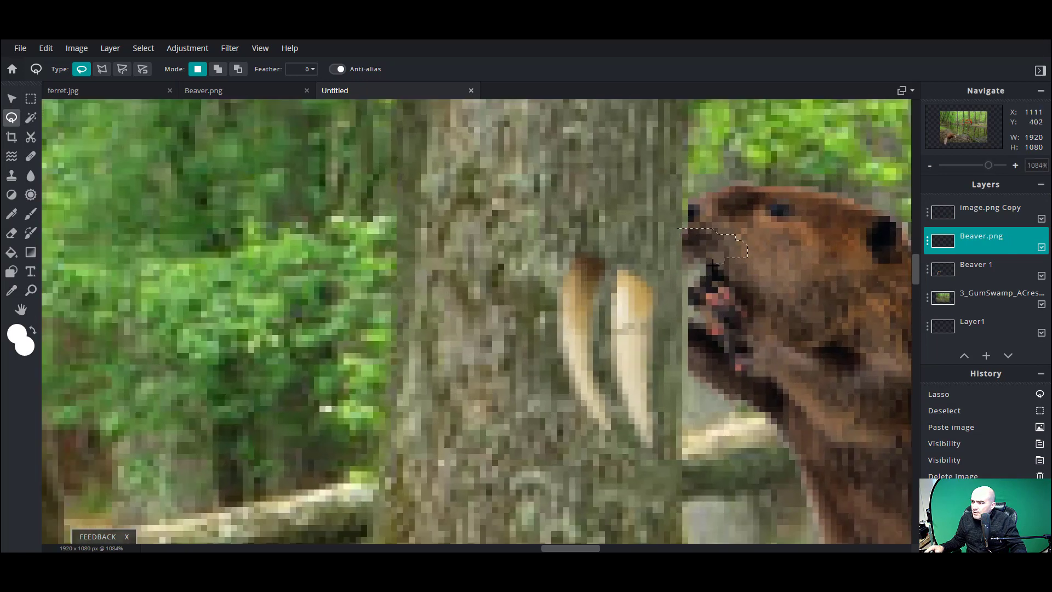
pyautogui.moveTo(653, 234); pyautogui.dragTo(677, 227)
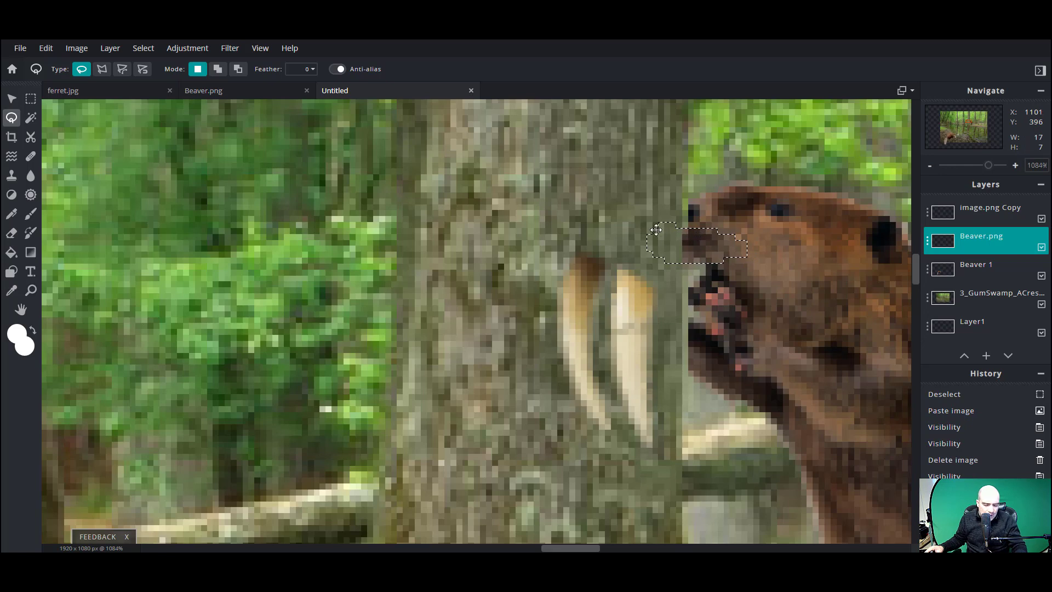
pyautogui.hotkey('ctrl', 'c')
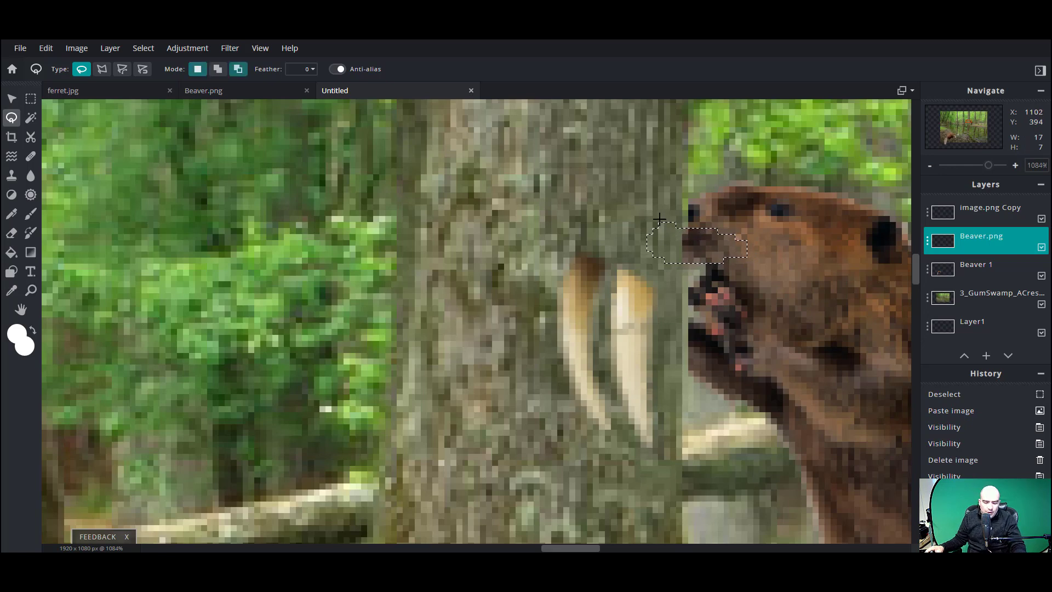
pyautogui.hotkey('ctrl', 'v')
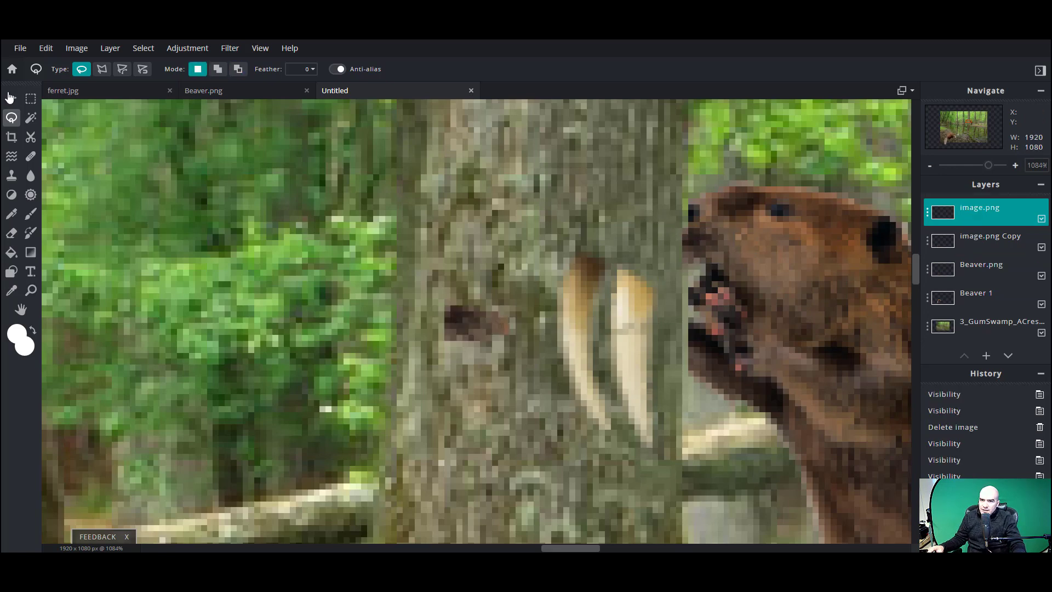
# Place the pasted lip patch over the standing beaver's muzzle and move the teeth copy beneath it at about 1100, 395.
pyautogui.click(13, 97)
pyautogui.moveTo(487, 324); pyautogui.dragTo(707, 252)
pyautogui.moveTo(611, 348); pyautogui.dragTo(707, 325)
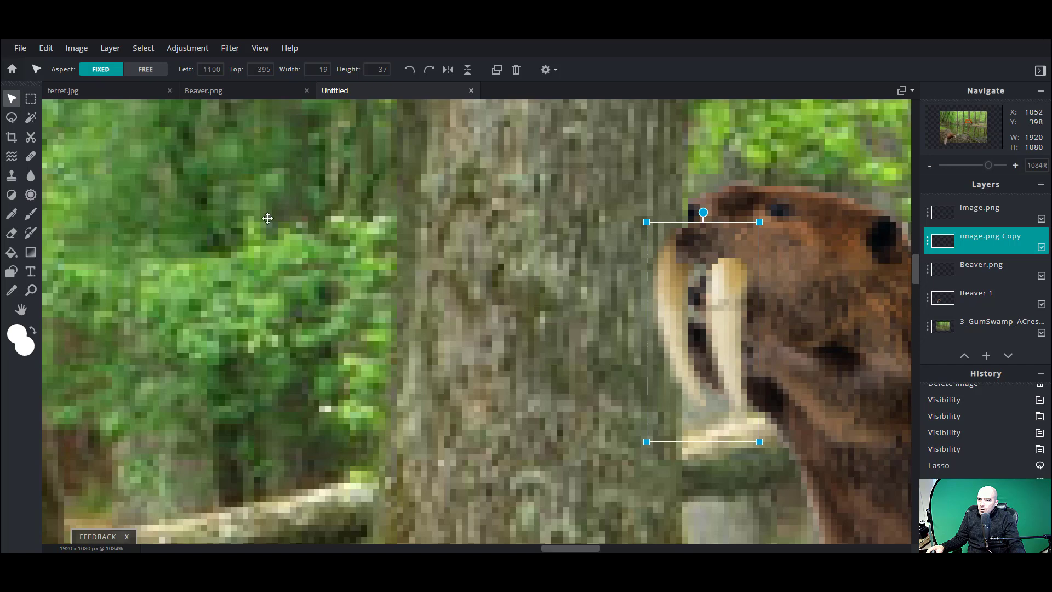
# Lasso and delete the parts of the teeth copy overlapping the trunk, in areas about 17 by 37 and 8 by 10.
pyautogui.click(14, 117)
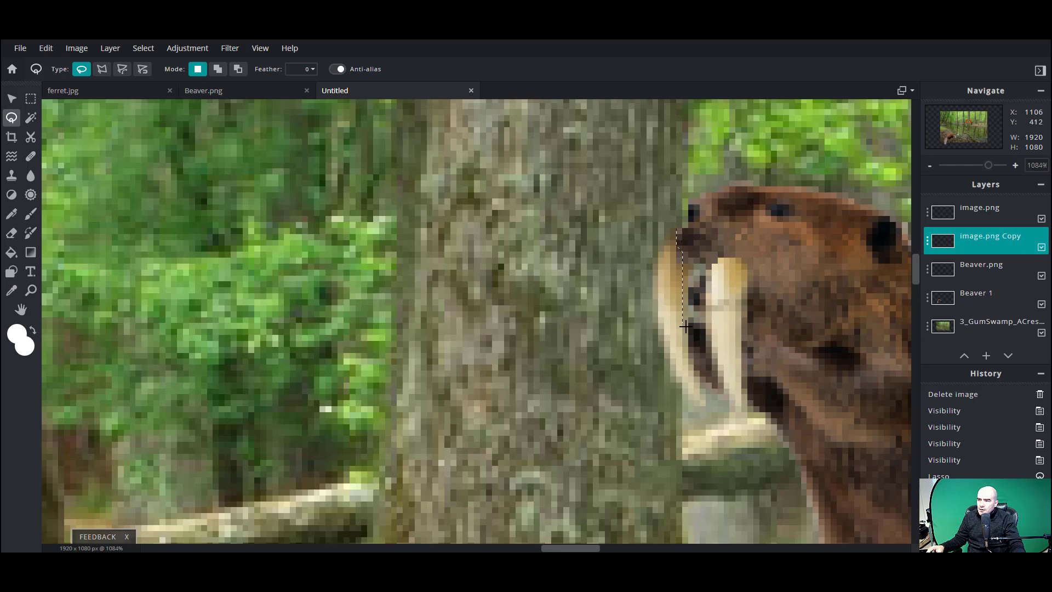
pyautogui.moveTo(583, 256); pyautogui.dragTo(647, 194)
pyautogui.press('Delete')
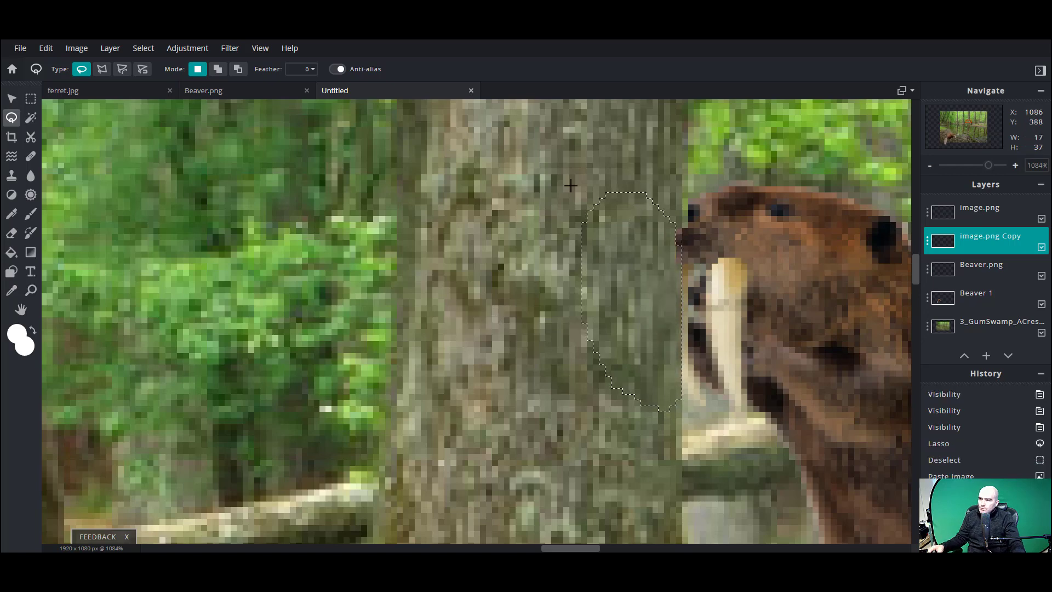
pyautogui.click(679, 218)
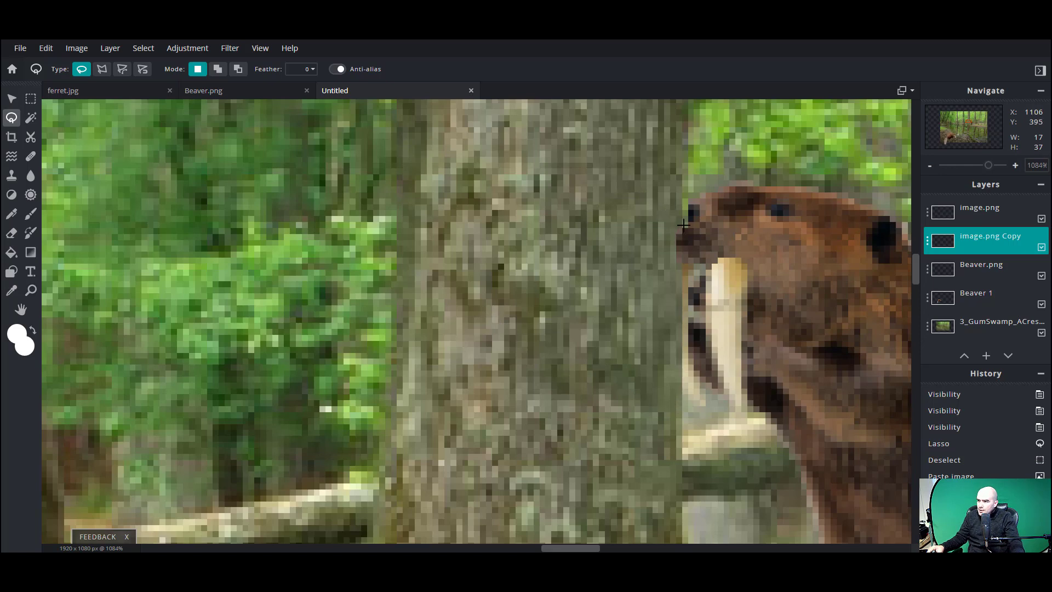
pyautogui.moveTo(641, 256); pyautogui.dragTo(639, 222)
pyautogui.press('Delete')
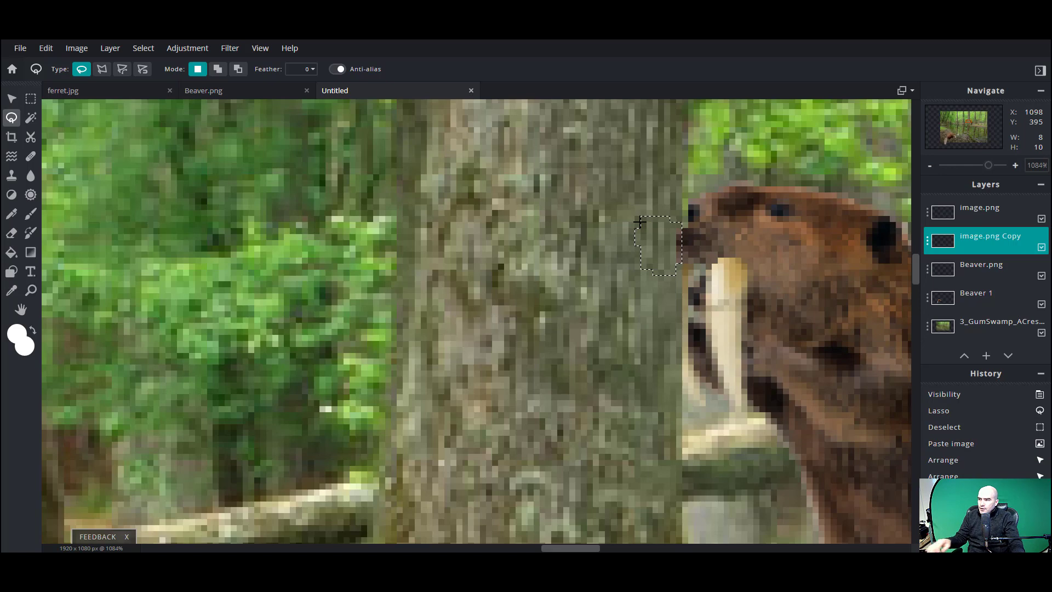
# Clear the lassoed area of about 8 by 10 beside the muzzle on the image.png layer and check the trunk edge.
pyautogui.click(981, 272)
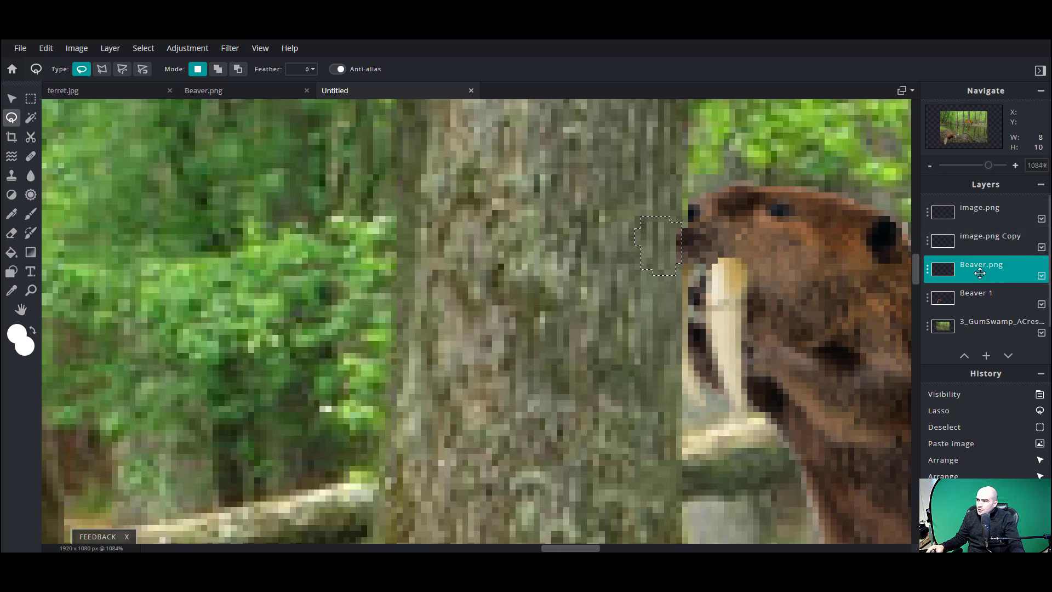
pyautogui.hotkey('ctrl', 'c')
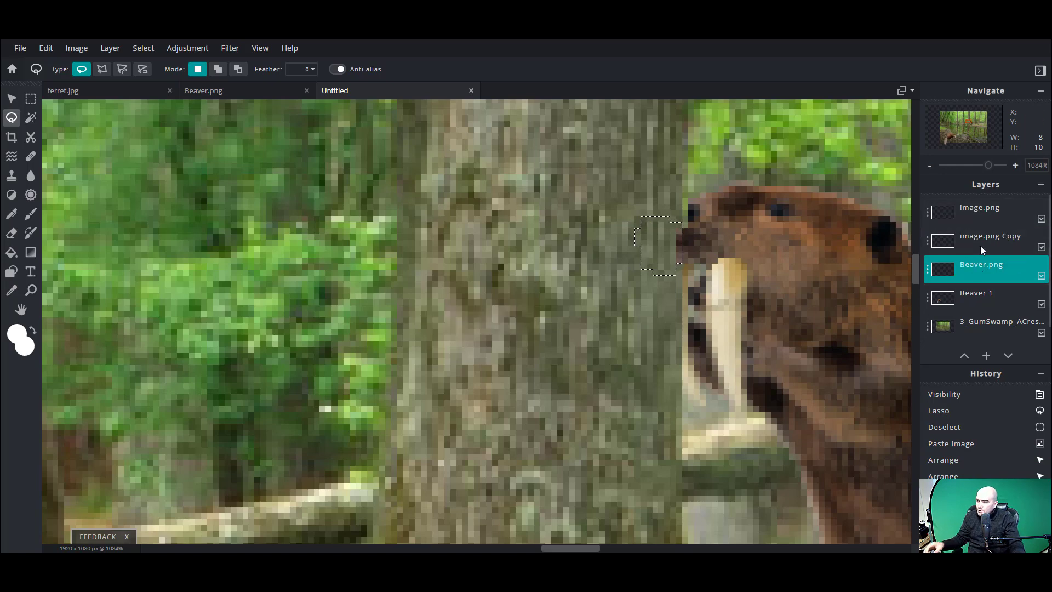
pyautogui.click(980, 219)
pyautogui.press('Delete')
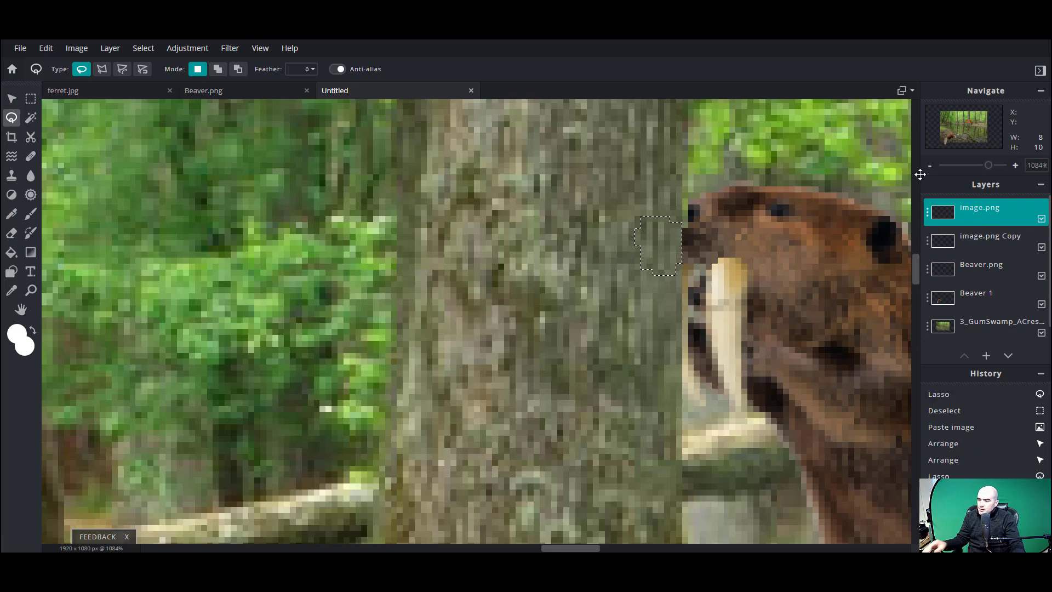
pyautogui.click(12, 99)
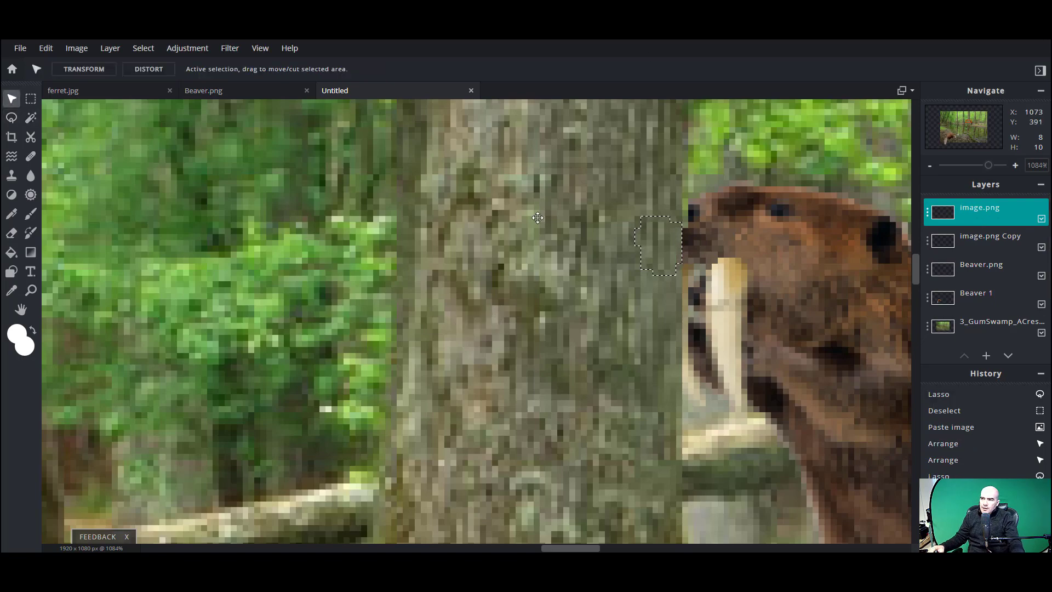
pyautogui.scroll(-8, 592, 258)
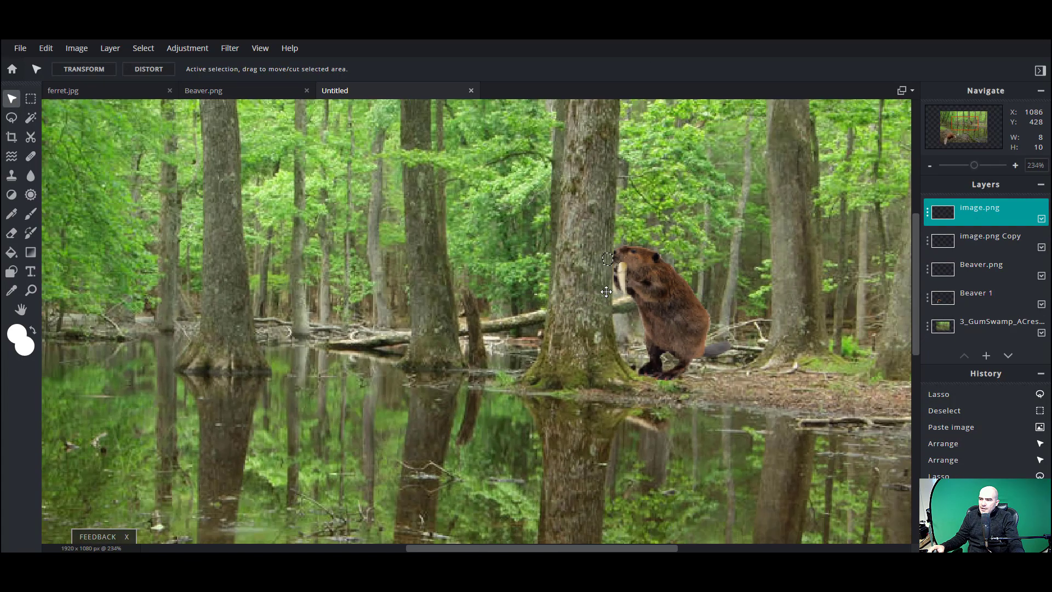
pyautogui.scroll(5, 621, 266)
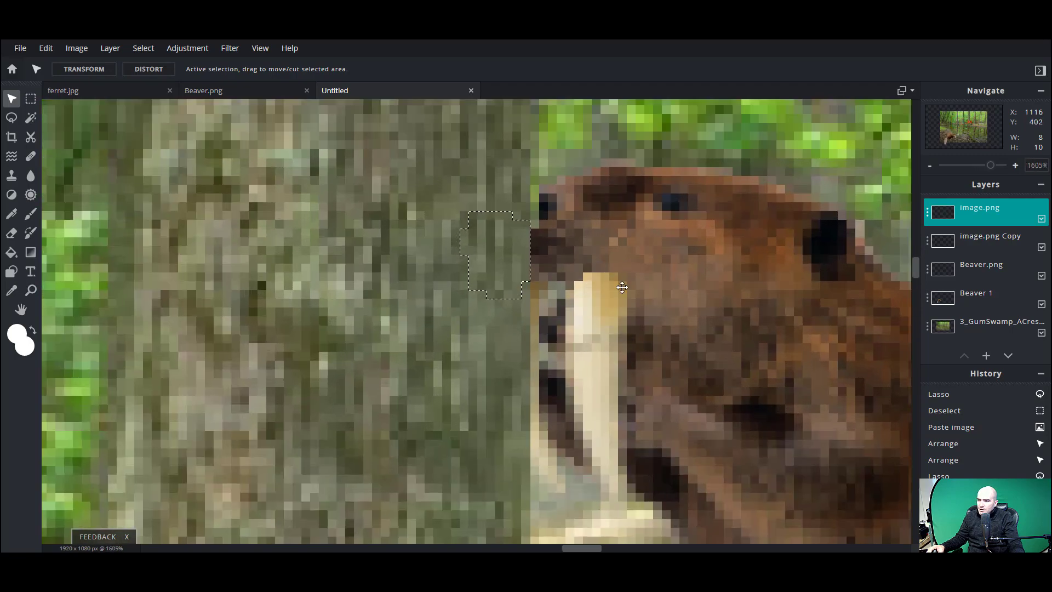
pyautogui.scroll(-9, 601, 277)
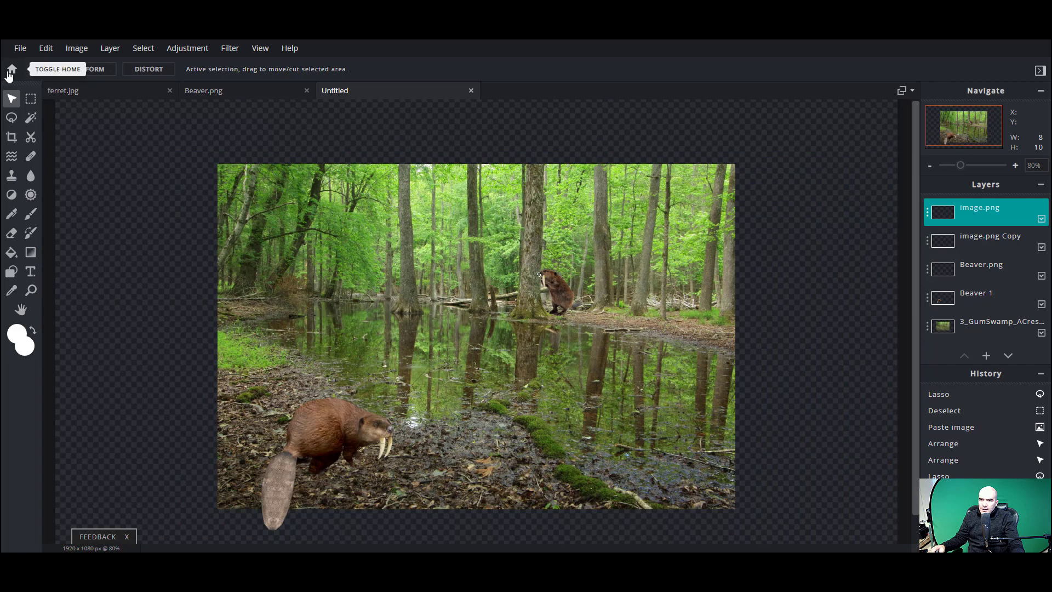
# Drop the selection and merge the image.png lip patch down into the image.png Copy teeth layer.
pyautogui.scroll(1, 608, 308)
pyautogui.rightClick(983, 198)
pyautogui.click(875, 191)
pyautogui.click(981, 250)
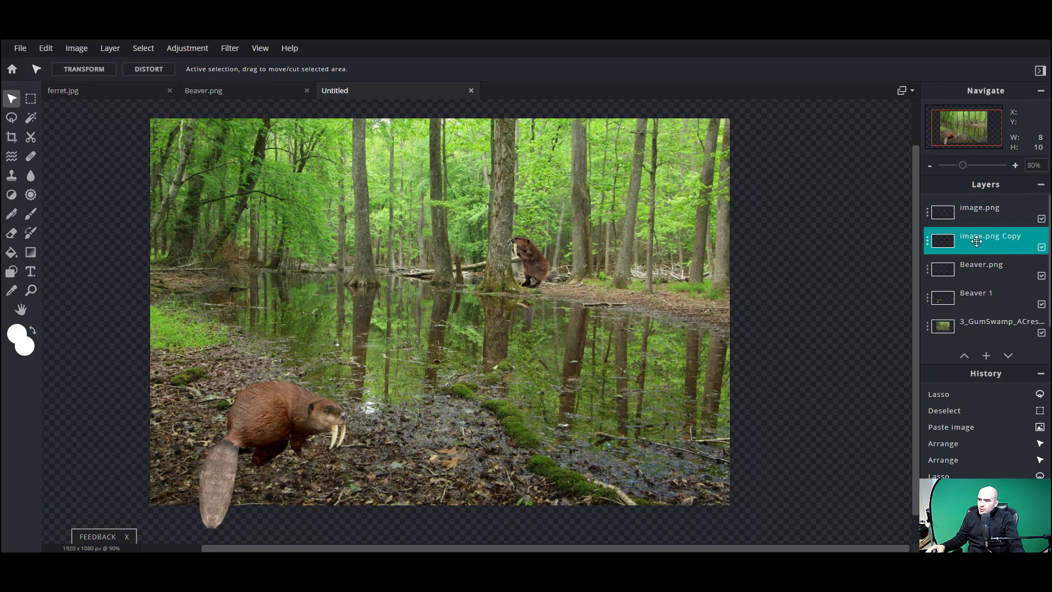
pyautogui.click(981, 271)
pyautogui.click(985, 213)
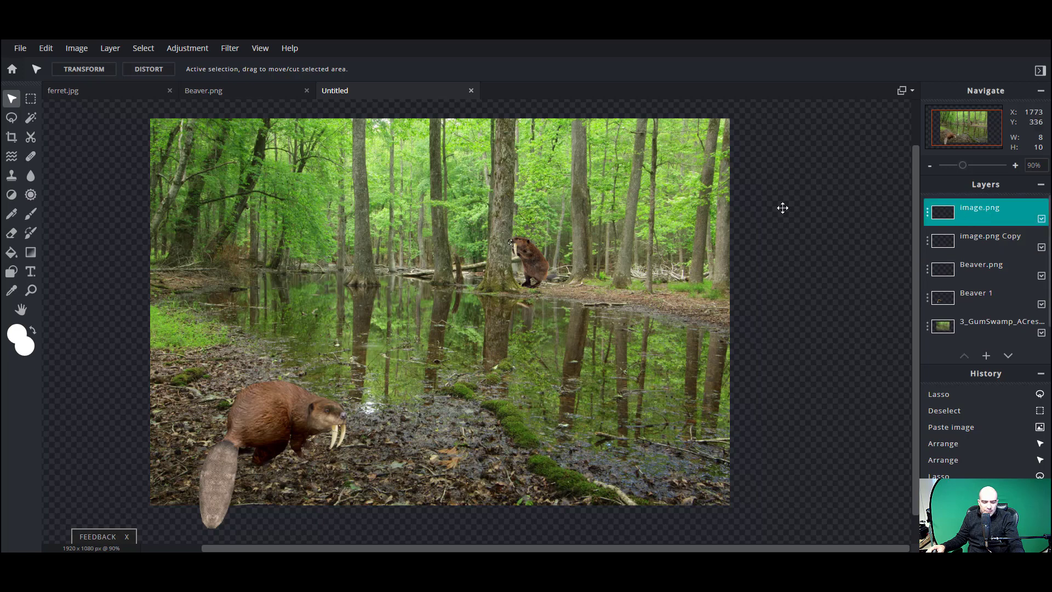
pyautogui.press('Delete')
pyautogui.click(964, 212)
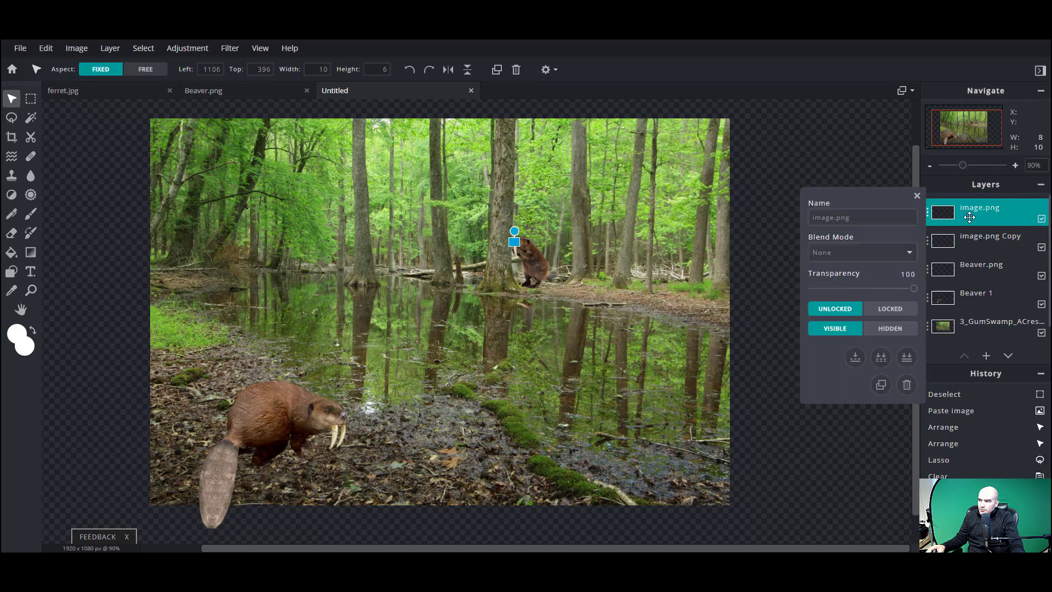
pyautogui.click(855, 357)
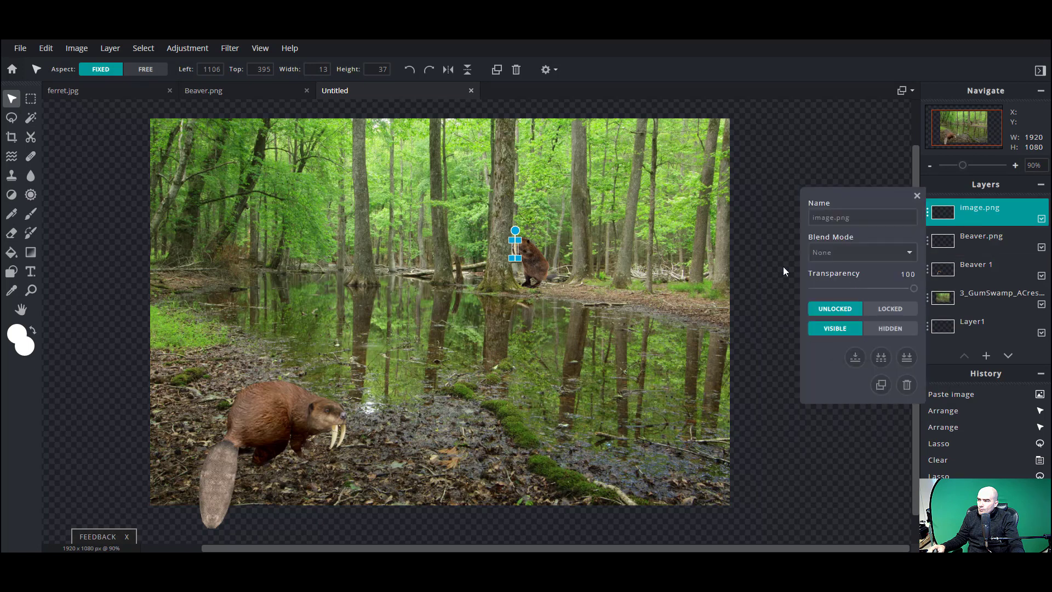
# Merge the combined lip and teeth layer down into the Beaver.png layer.
pyautogui.click(712, 259)
pyautogui.click(984, 266)
pyautogui.click(981, 241)
pyautogui.click(985, 217)
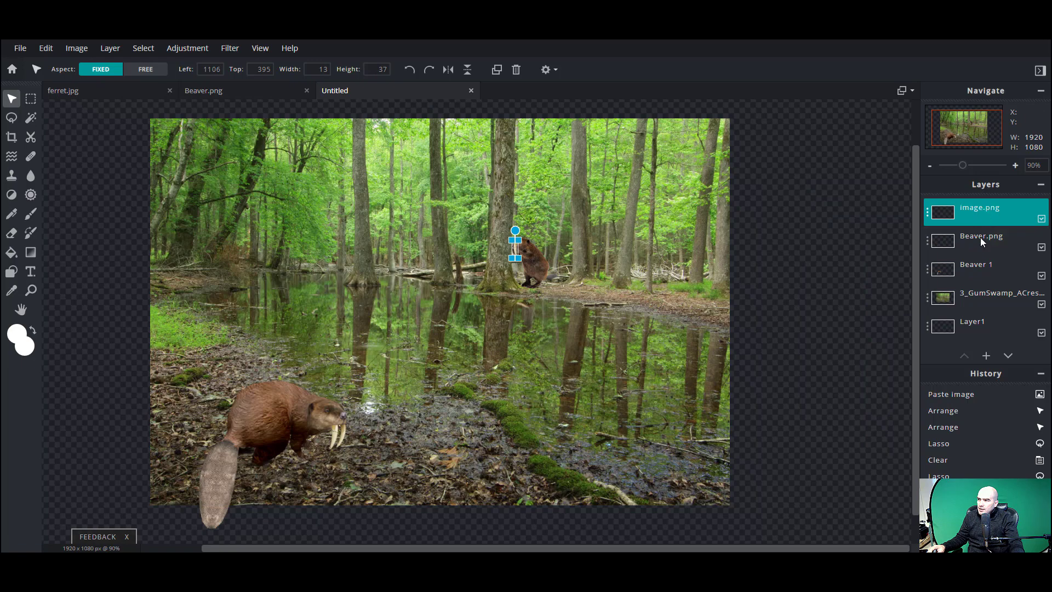
pyautogui.click(976, 214)
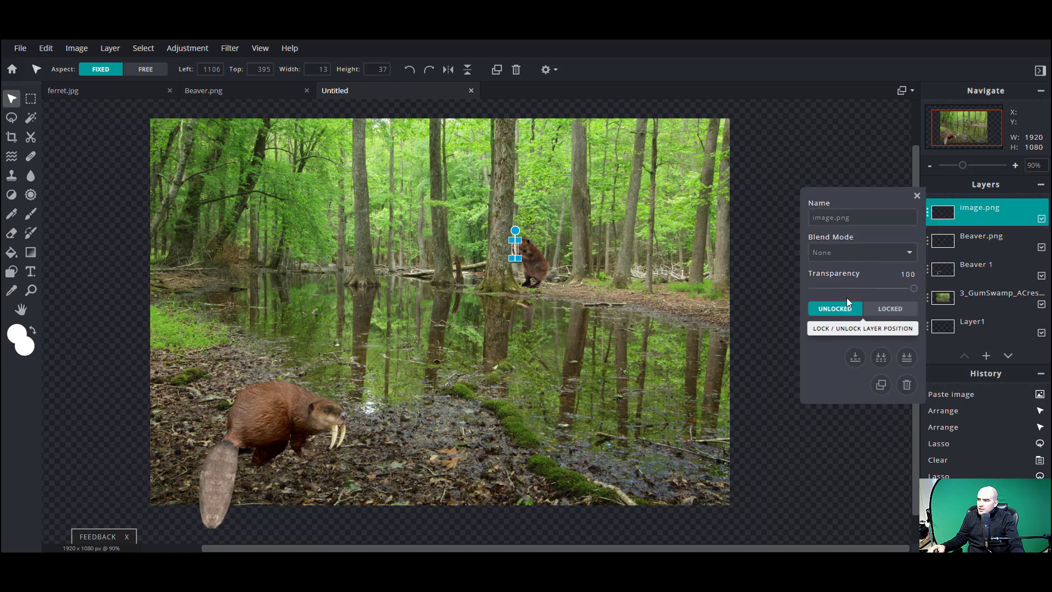
pyautogui.click(855, 358)
# Duplicate the merged standing beaver and place the copy, flipped vertically, in the water beneath it at about 1099, 506.
pyautogui.scroll(3, 540, 255)
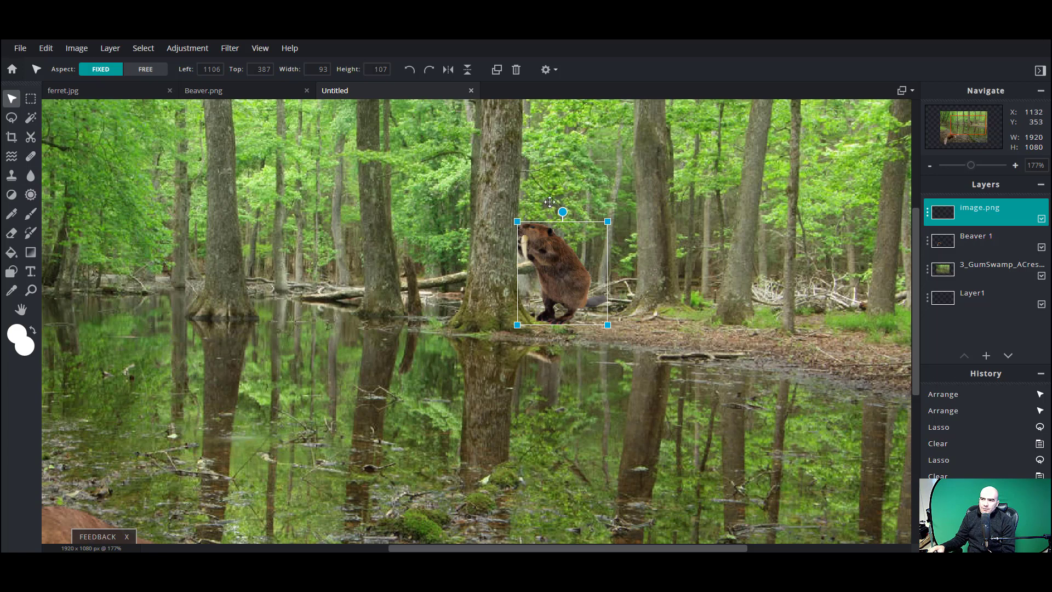
pyautogui.click(497, 70)
pyautogui.moveTo(561, 263); pyautogui.dragTo(555, 292)
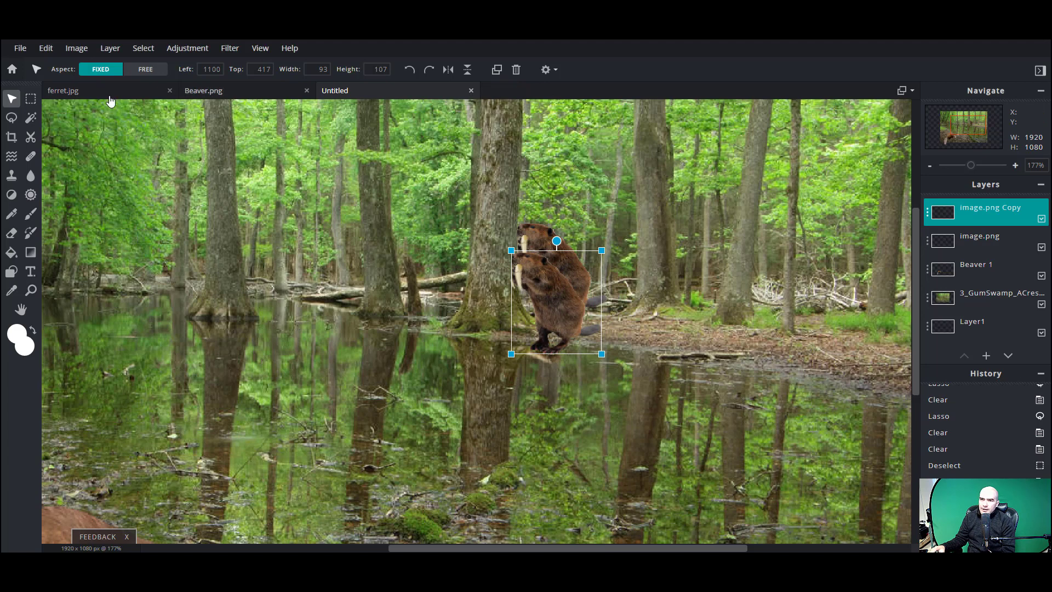
pyautogui.click(468, 70)
pyautogui.moveTo(565, 305); pyautogui.dragTo(561, 389)
pyautogui.click(539, 461)
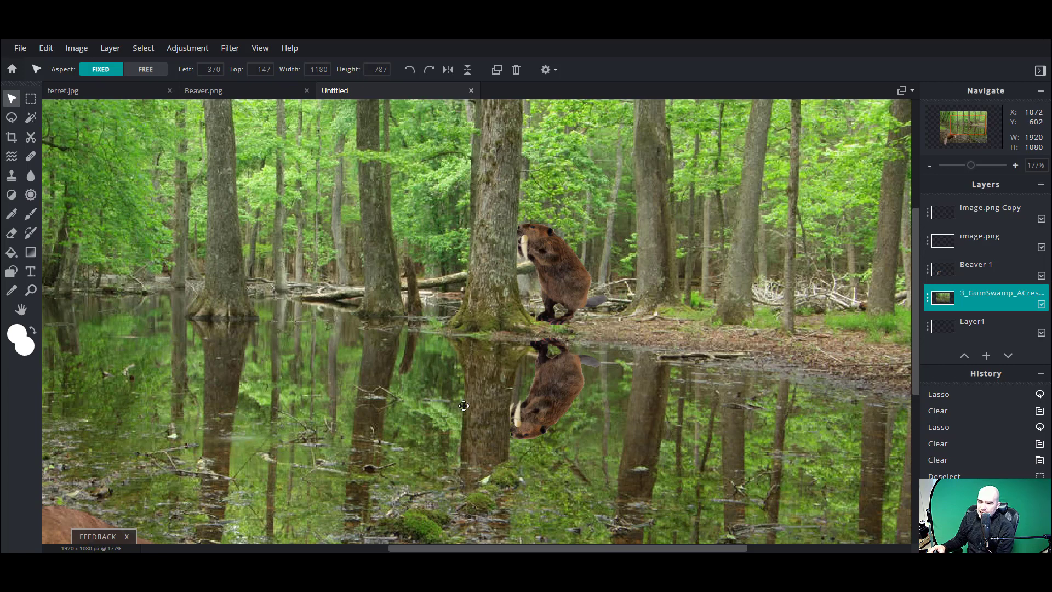
pyautogui.click(538, 404)
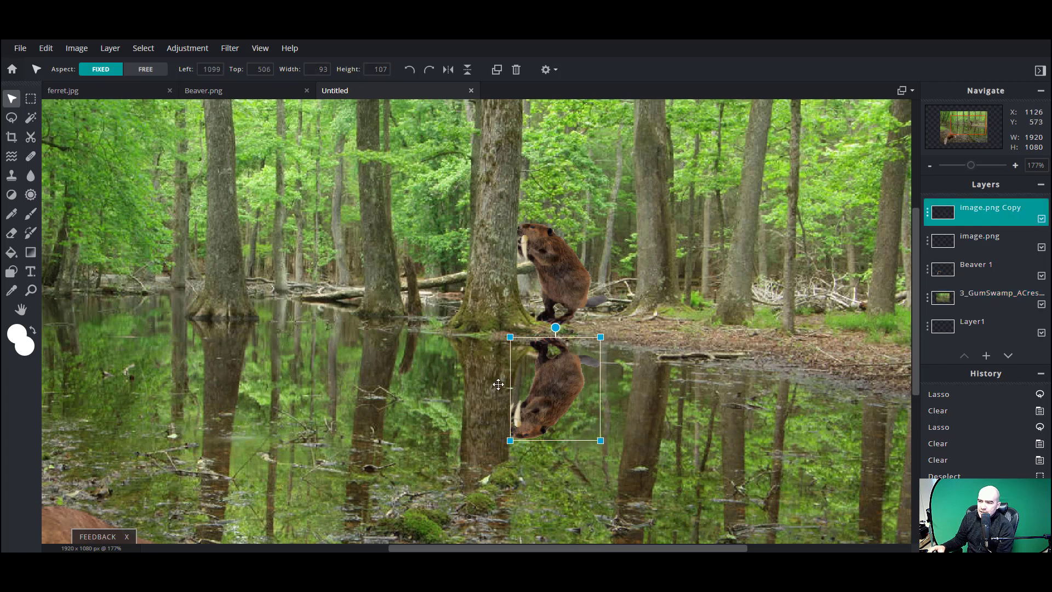
pyautogui.click(77, 50)
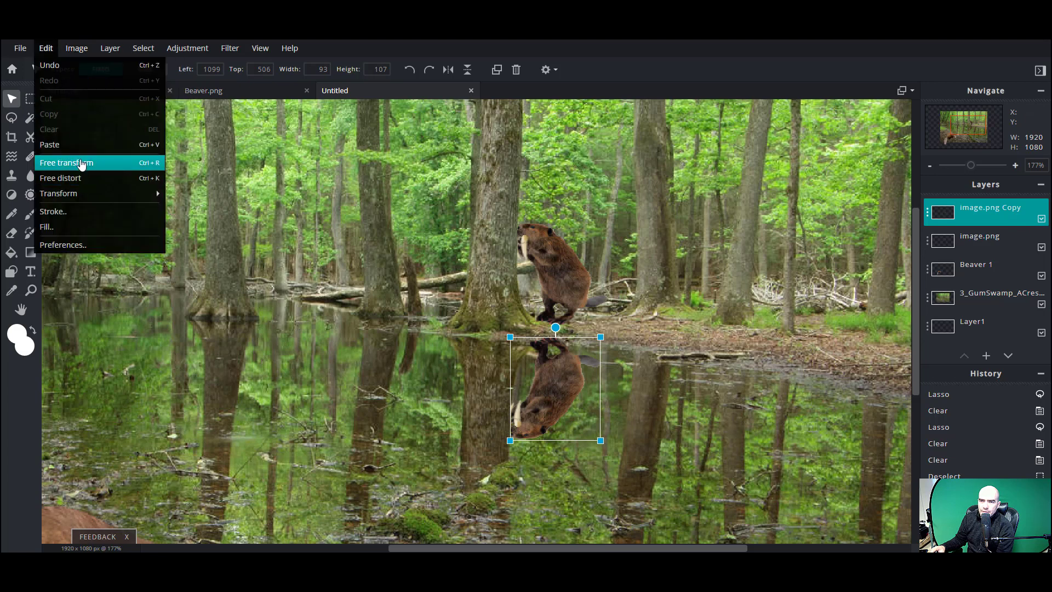
pyautogui.click(80, 163)
pyautogui.moveTo(601, 337); pyautogui.dragTo(612, 338)
pyautogui.moveTo(509, 338); pyautogui.dragTo(522, 340)
pyautogui.moveTo(561, 464); pyautogui.dragTo(559, 465)
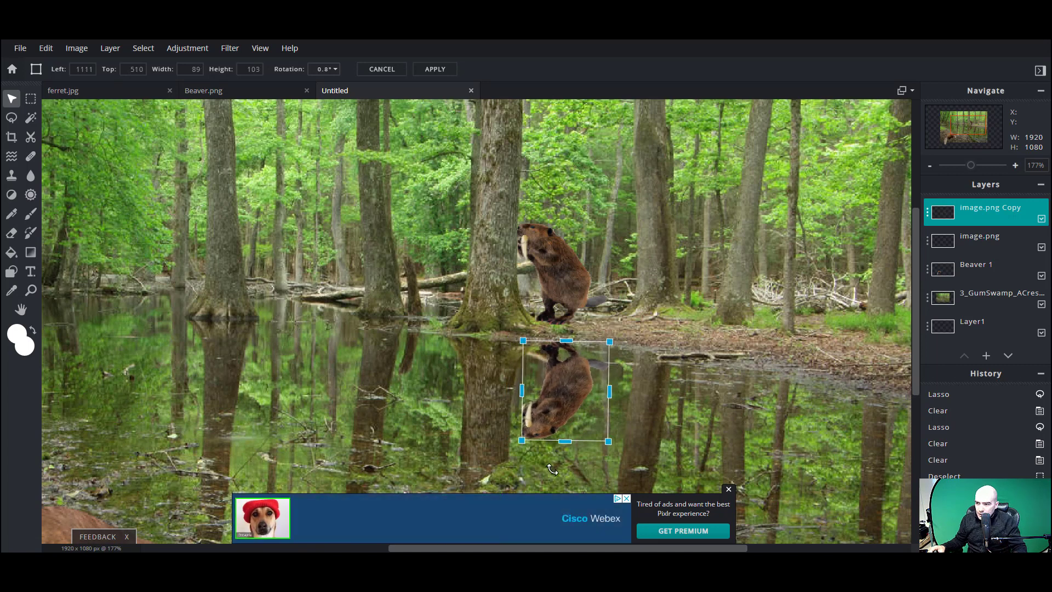
pyautogui.click(406, 407)
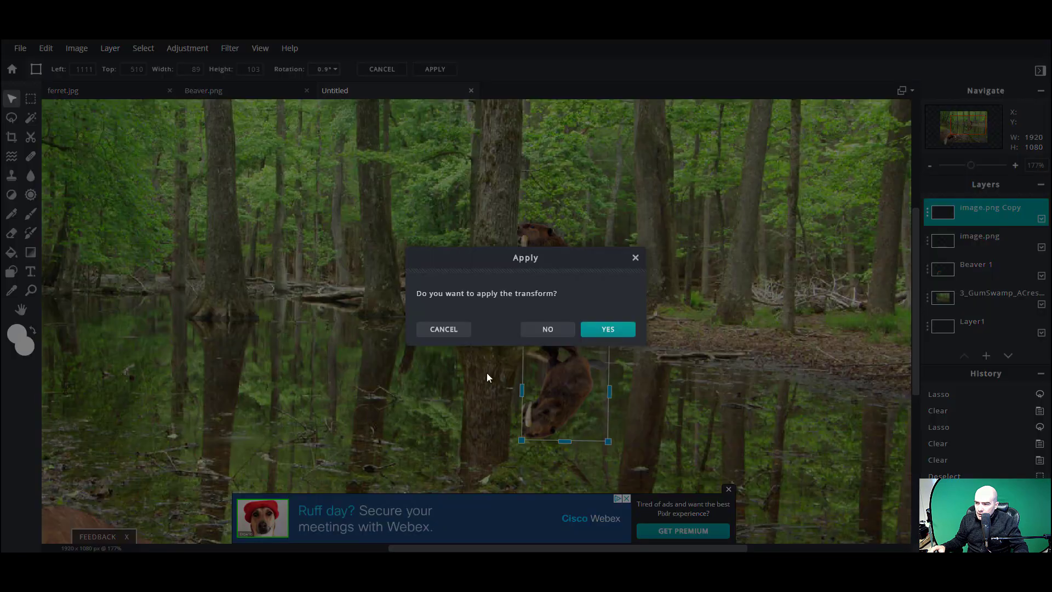
pyautogui.click(547, 331)
# Free distort the flipped beaver, moving its top corners to about 1108, 506 and 1202, 507, and apply the distortion.
pyautogui.click(47, 48)
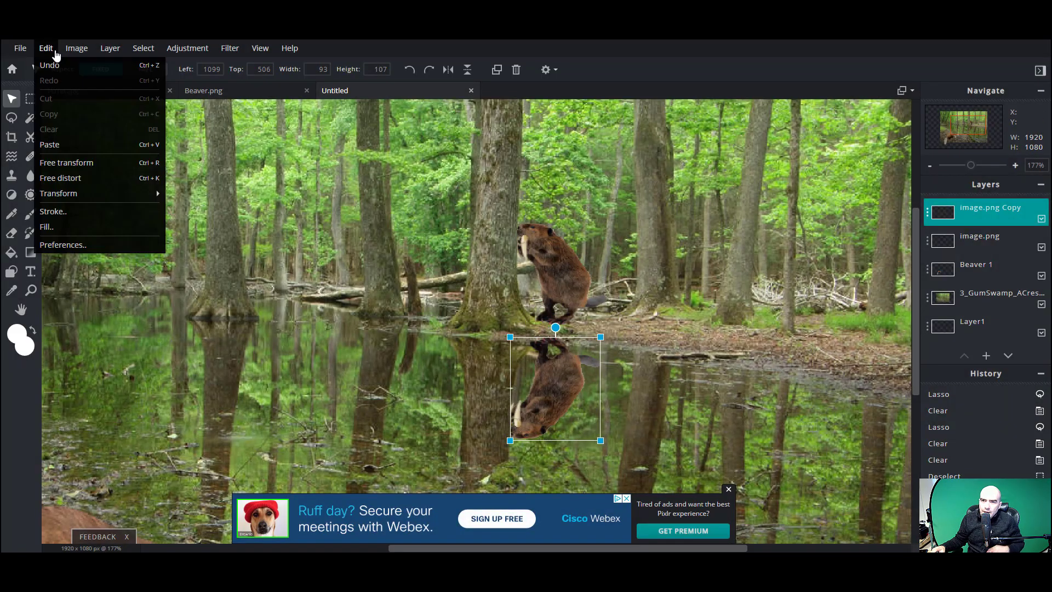
pyautogui.click(77, 180)
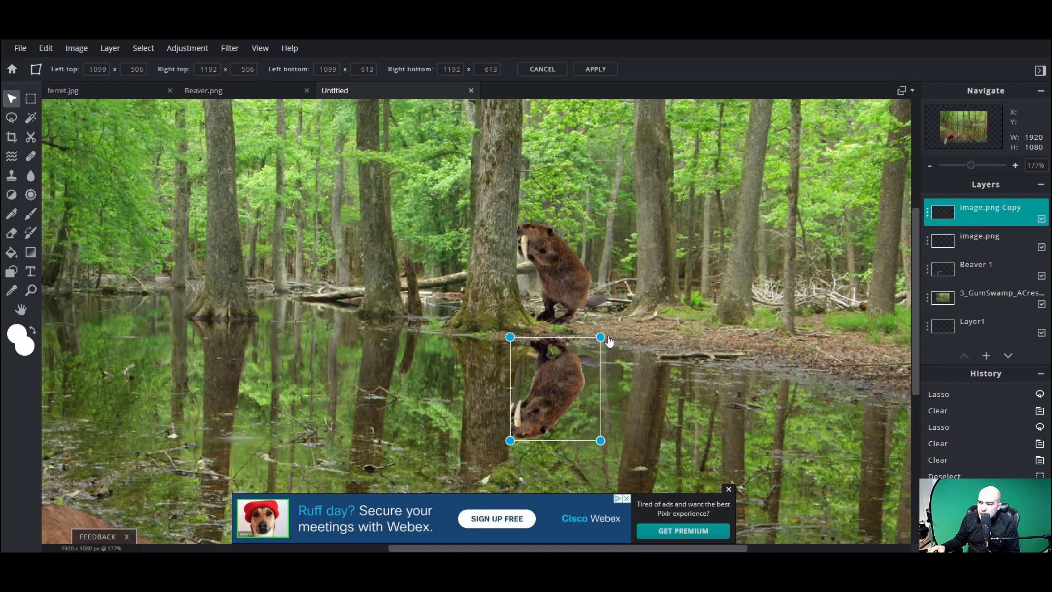
pyautogui.moveTo(602, 337); pyautogui.dragTo(608, 339)
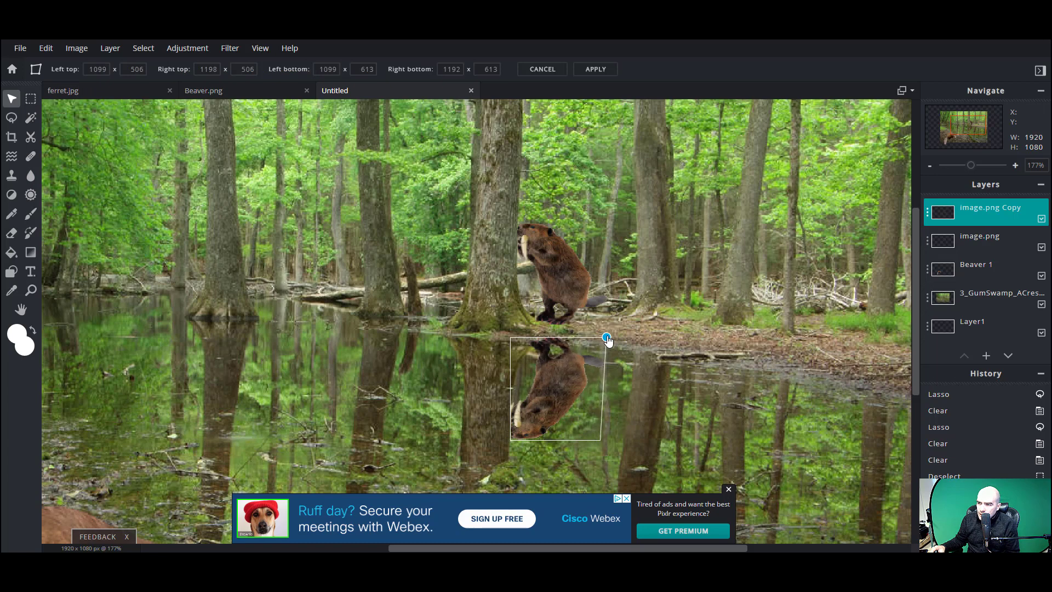
pyautogui.moveTo(512, 339); pyautogui.dragTo(520, 338)
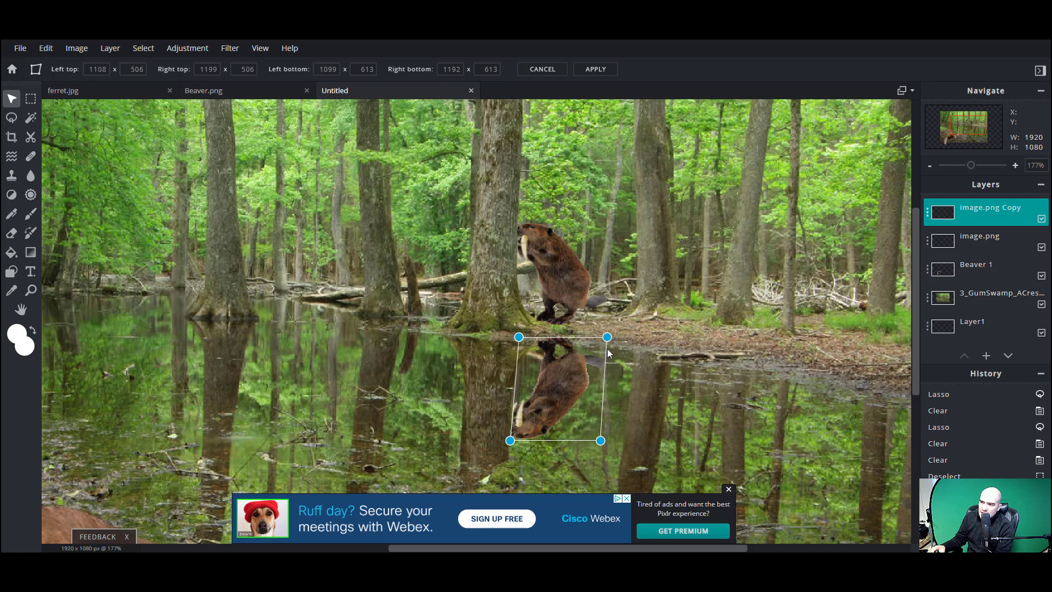
pyautogui.moveTo(607, 337); pyautogui.dragTo(611, 339)
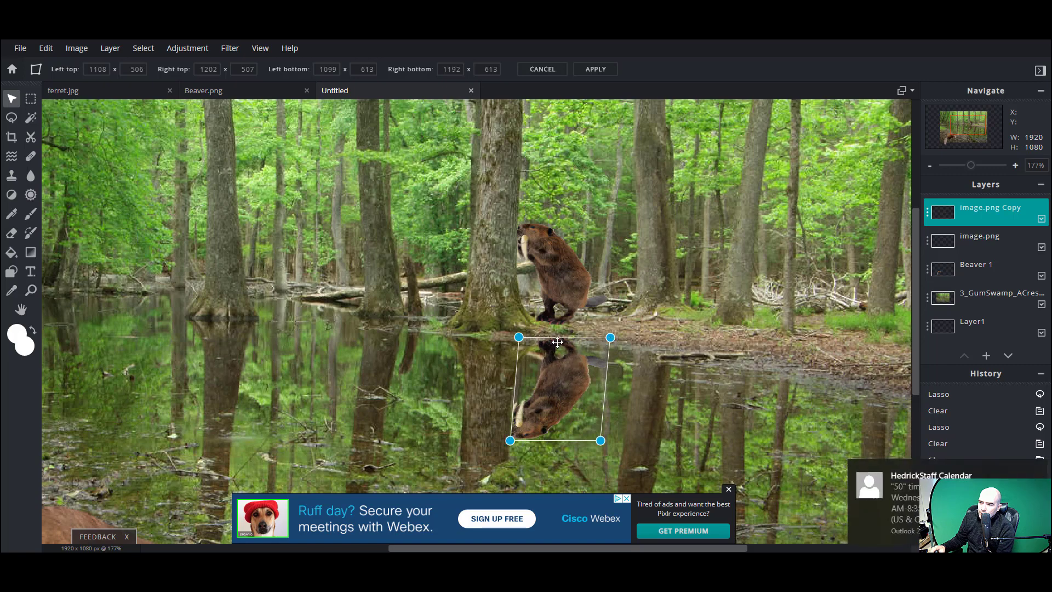
pyautogui.click(1033, 471)
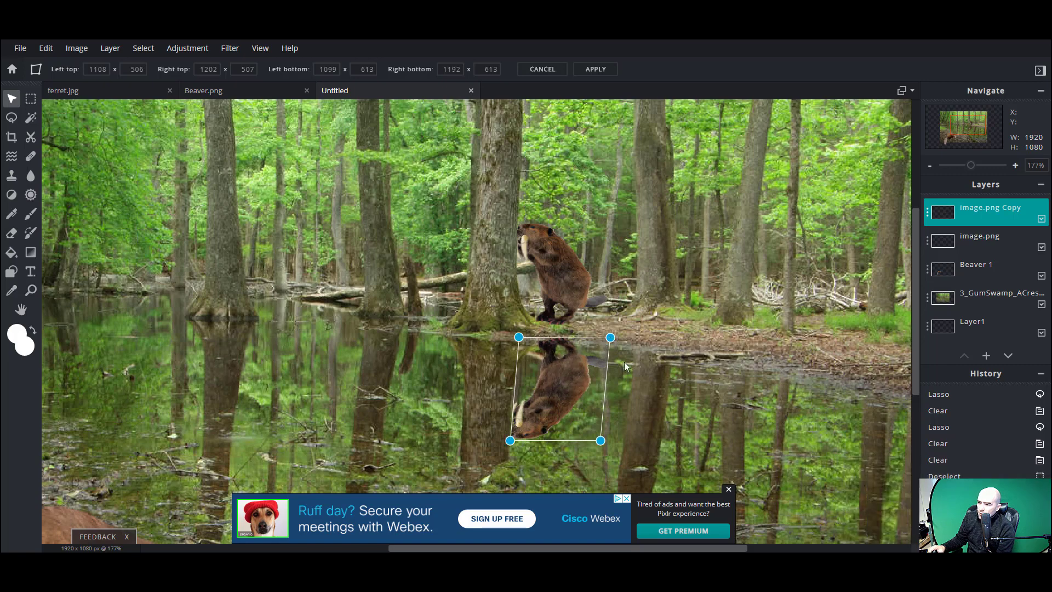
pyautogui.click(729, 487)
pyautogui.click(608, 329)
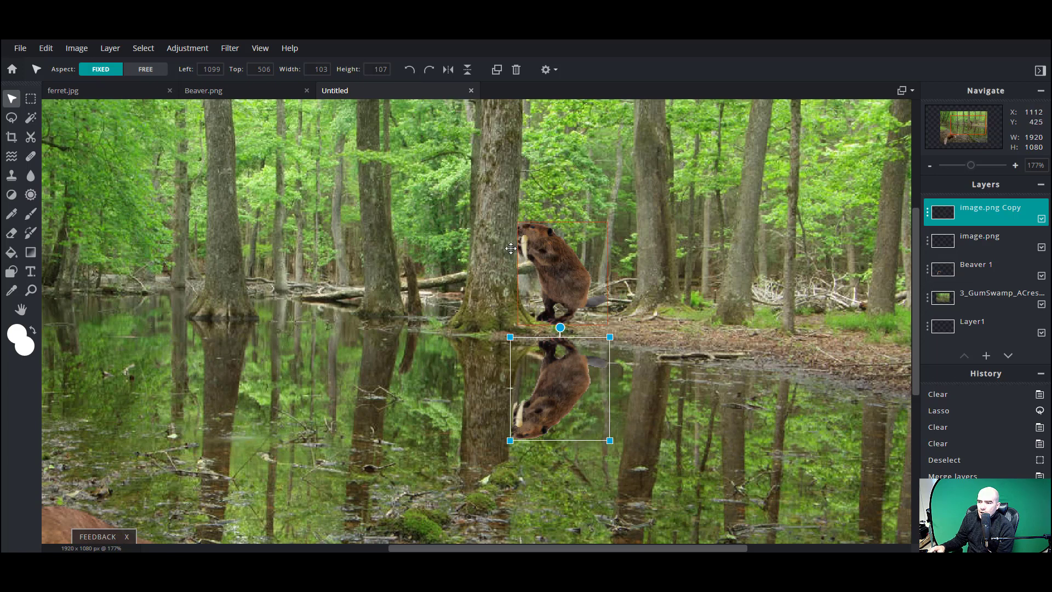
# Apply a Blur of amount 8 to the beaver's reflection and deselect its layer.
pyautogui.click(227, 50)
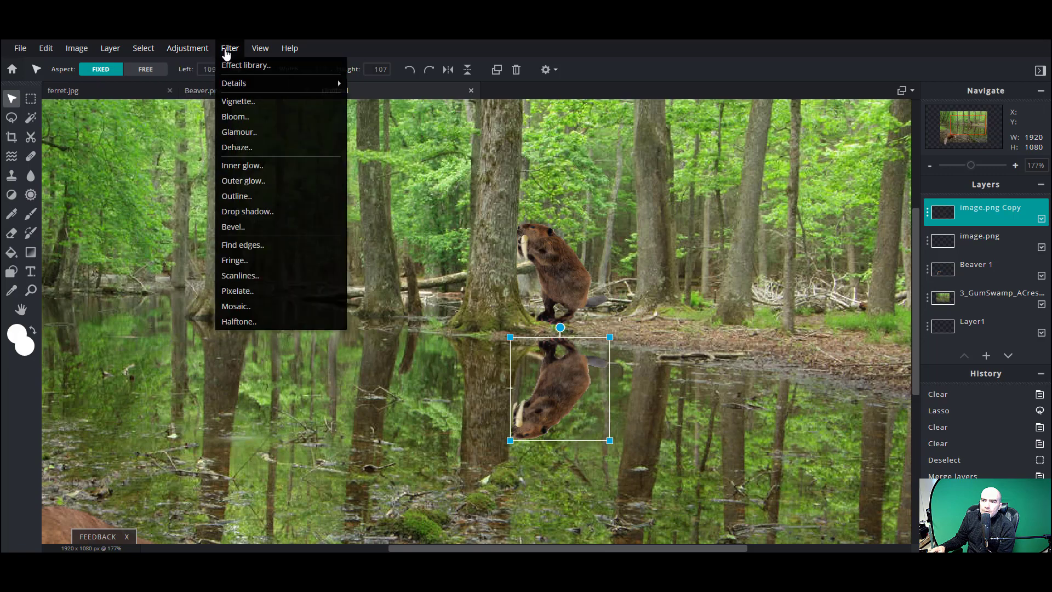
pyautogui.moveTo(241, 86)
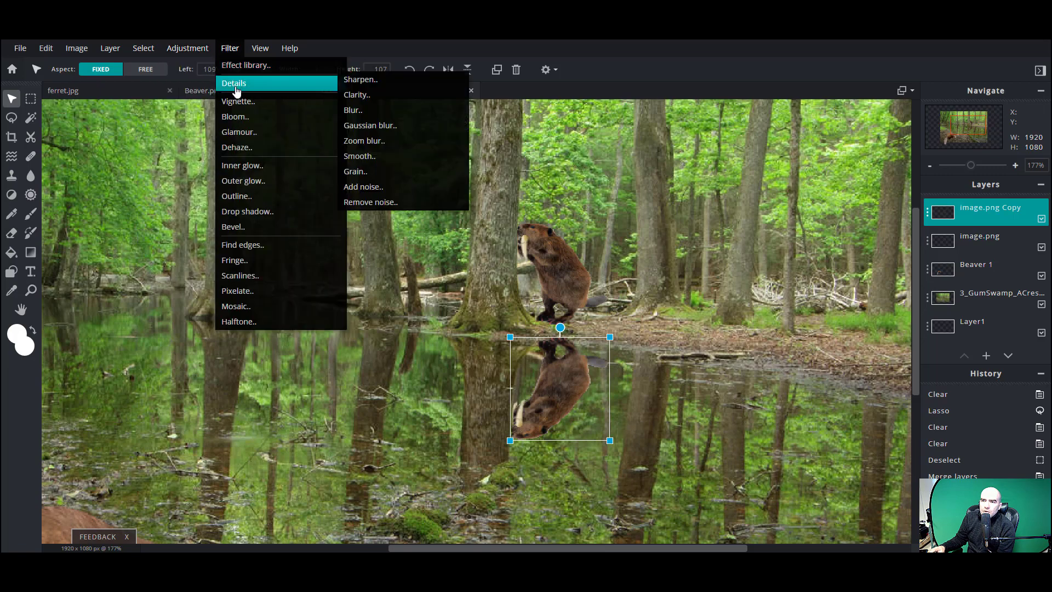
pyautogui.click(373, 112)
pyautogui.moveTo(492, 281); pyautogui.dragTo(302, 270)
pyautogui.moveTo(235, 305); pyautogui.dragTo(249, 306)
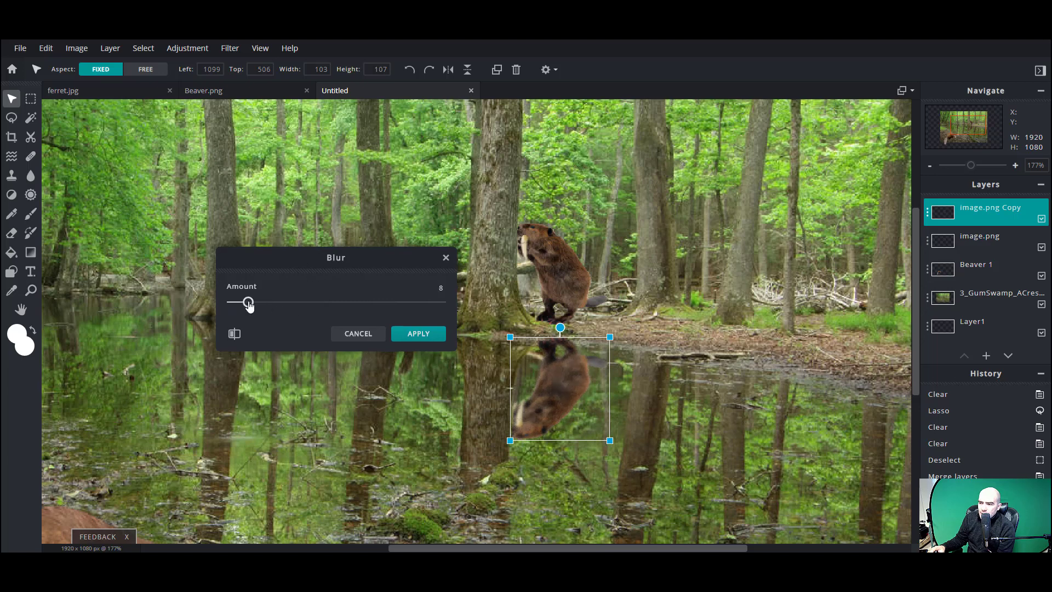
pyautogui.click(427, 344)
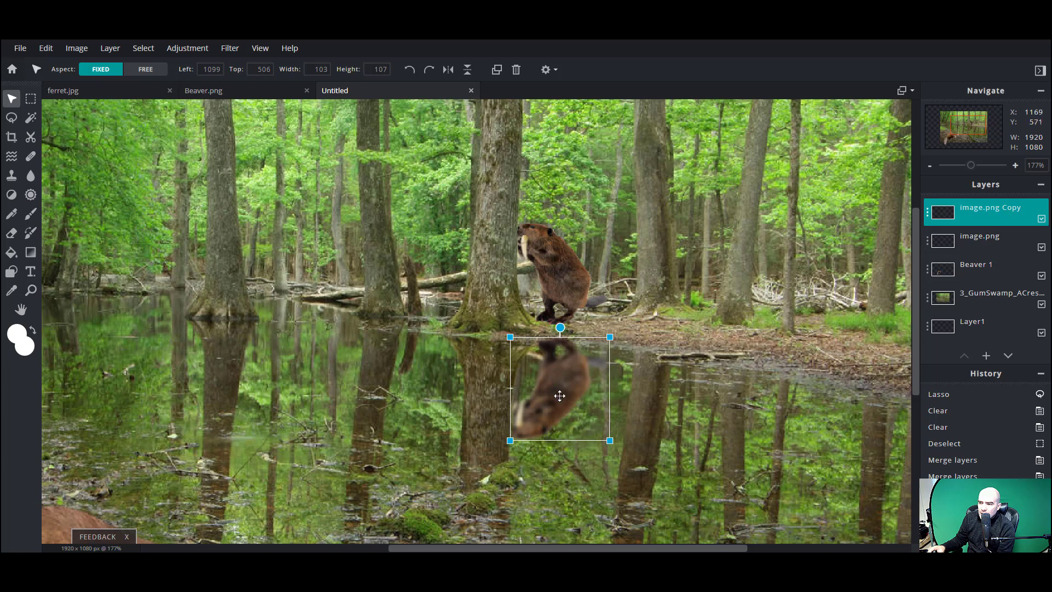
pyautogui.click(648, 407)
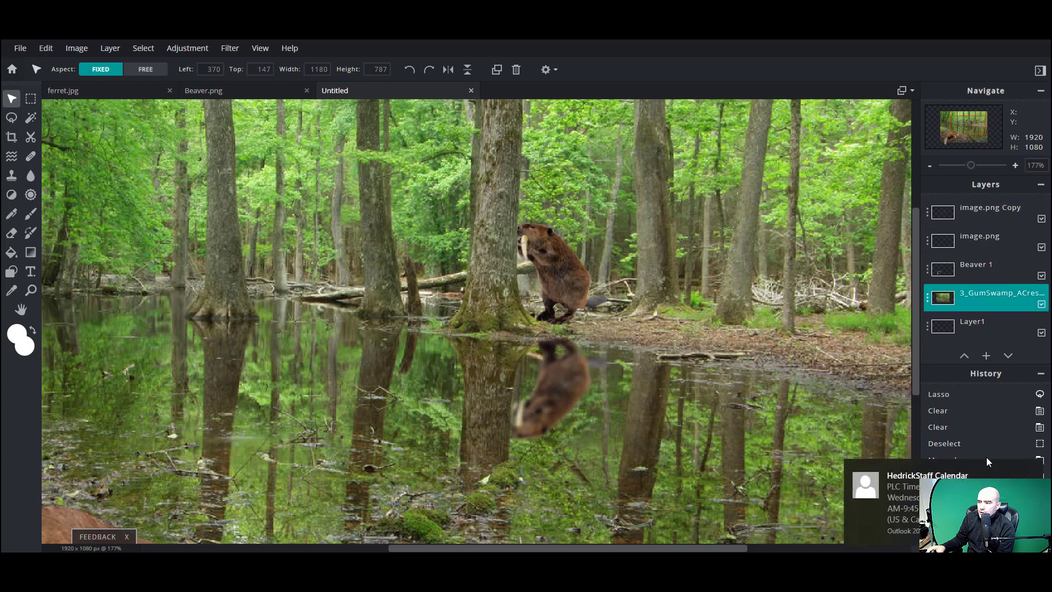
pyautogui.click(1034, 470)
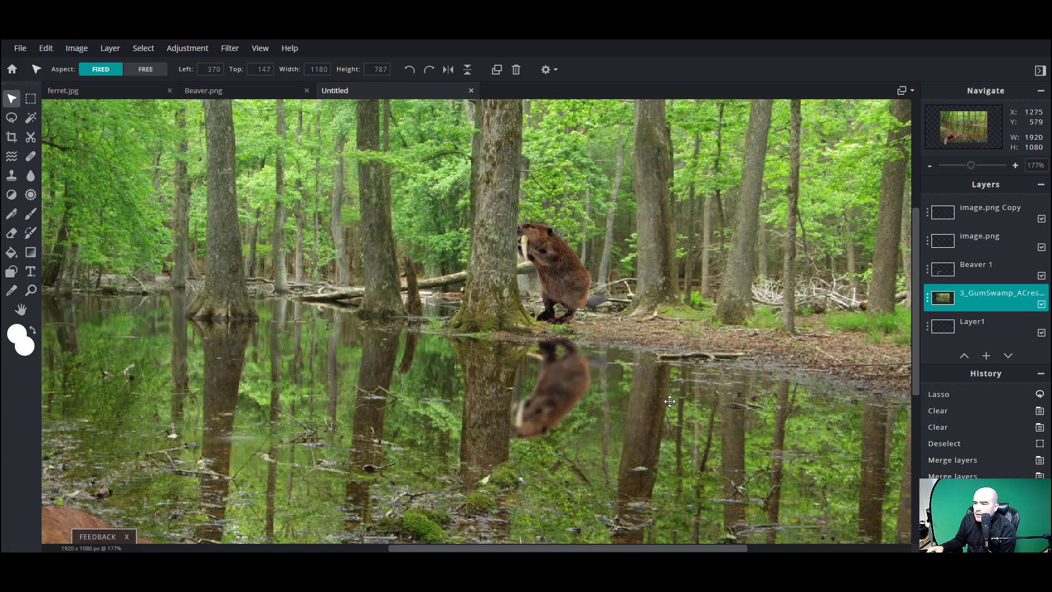
# On the image.png Copy layer, lasso the top of the reflection's feet overlapping the shoreline in two passes and clear it along the water's edge.
pyautogui.scroll(-2, 674, 404)
pyautogui.scroll(4, 602, 372)
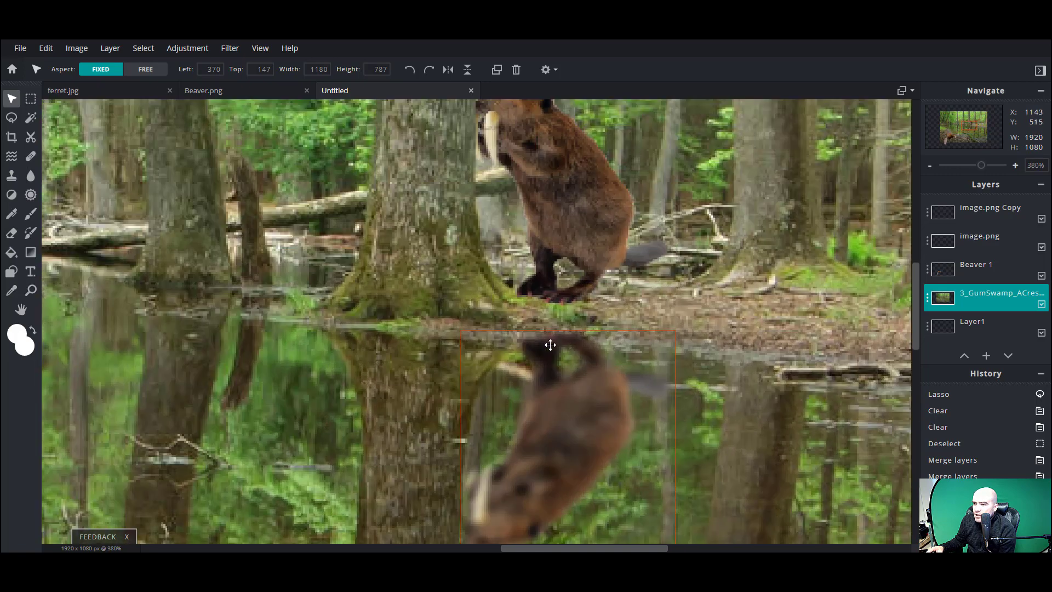
pyautogui.click(31, 137)
pyautogui.click(11, 118)
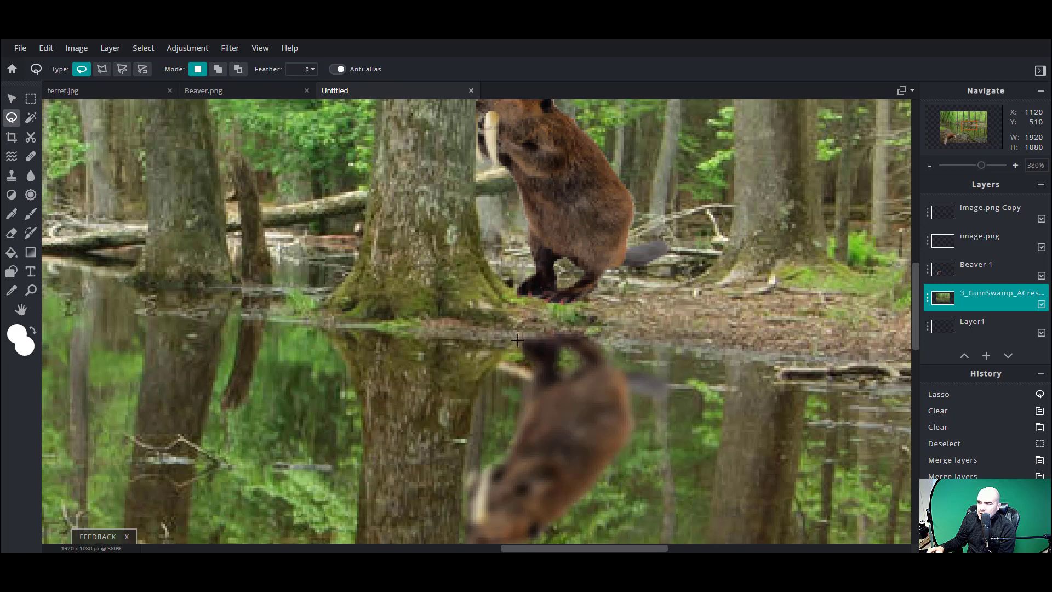
pyautogui.click(981, 234)
pyautogui.click(981, 213)
pyautogui.click(1042, 219)
pyautogui.click(1041, 219)
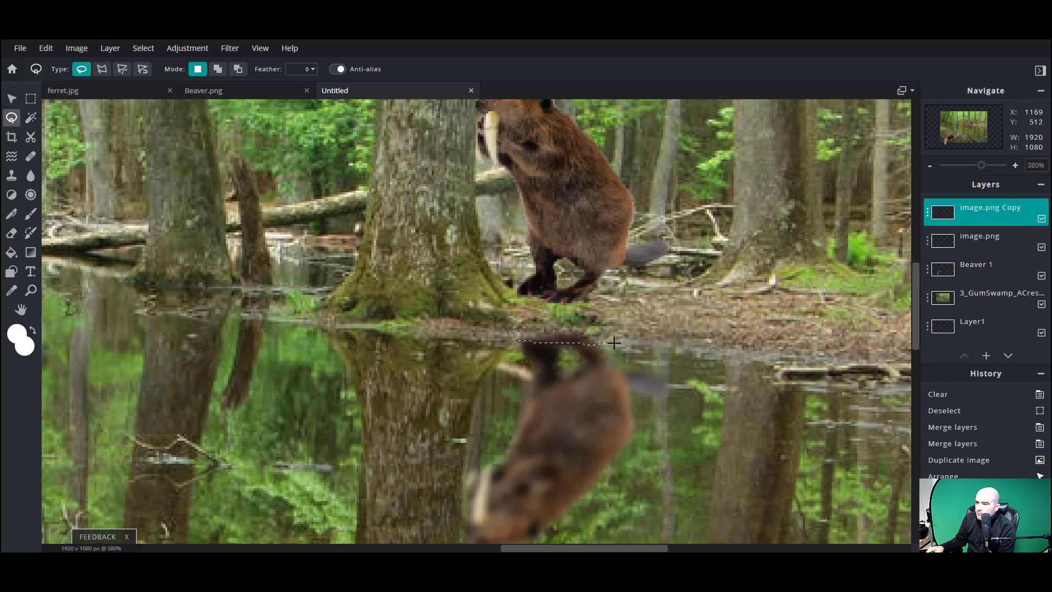
pyautogui.moveTo(626, 334)
pyautogui.mouseDown()
pyautogui.moveTo(521, 314)
pyautogui.moveTo(507, 331)
pyautogui.mouseUp()
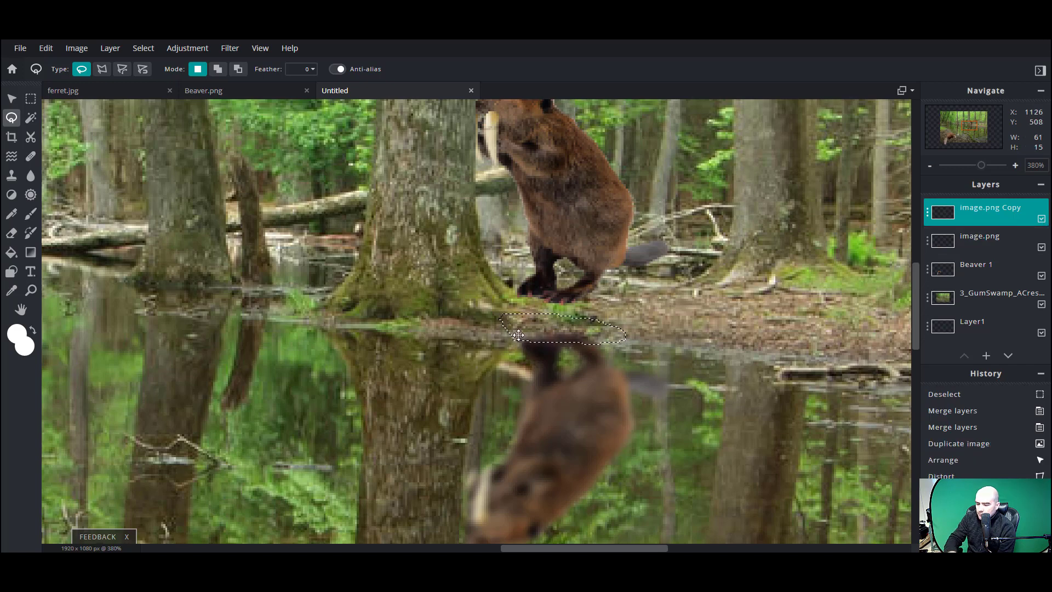
pyautogui.click(478, 331)
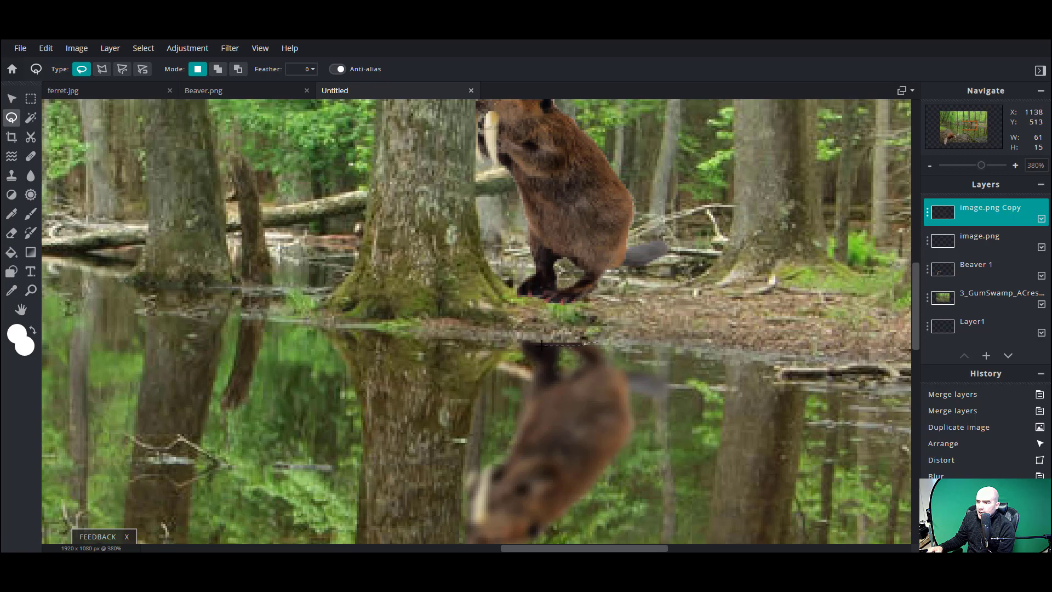
pyautogui.moveTo(499, 344)
pyautogui.mouseDown()
pyautogui.moveTo(493, 334)
pyautogui.moveTo(581, 328)
pyautogui.moveTo(599, 342)
pyautogui.mouseUp()
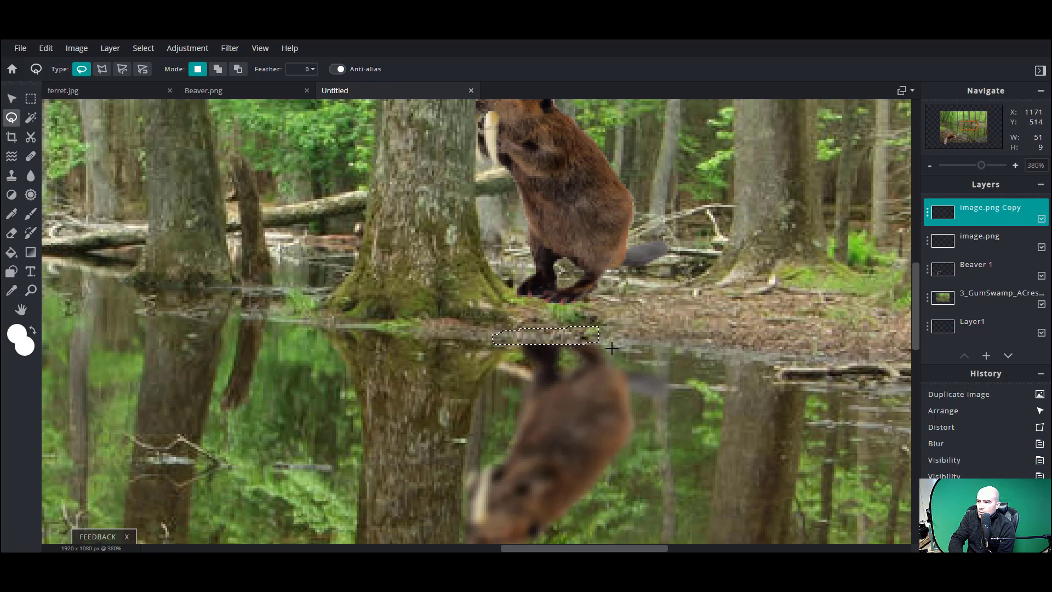
# Crop the canvas to the swamp photo at 1176 × 785 px, removing the transparent border and the overhanging tail tip.
pyautogui.scroll(-5, 611, 348)
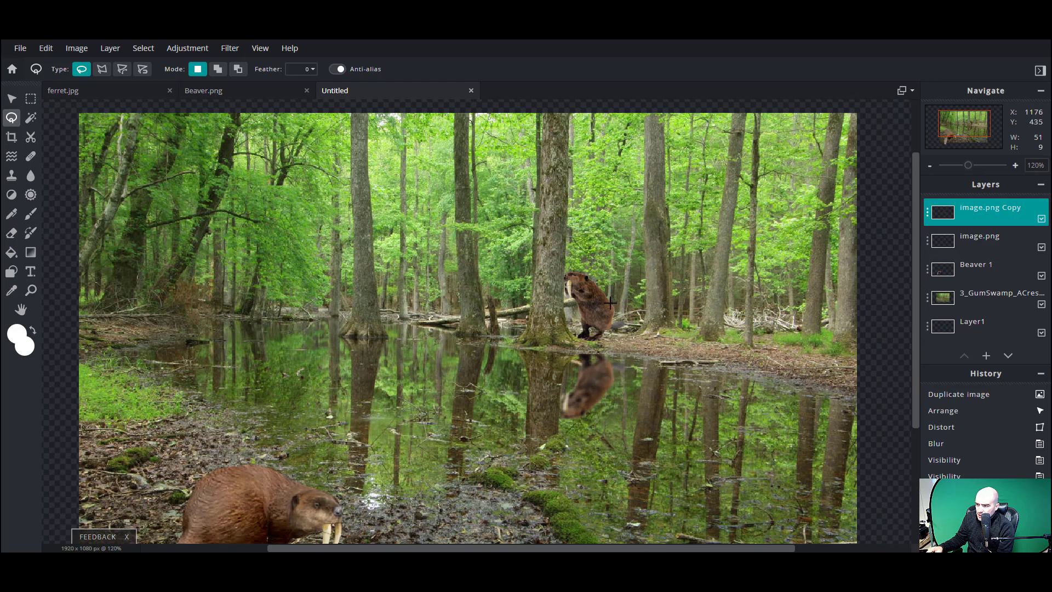
pyautogui.scroll(-3, 470, 440)
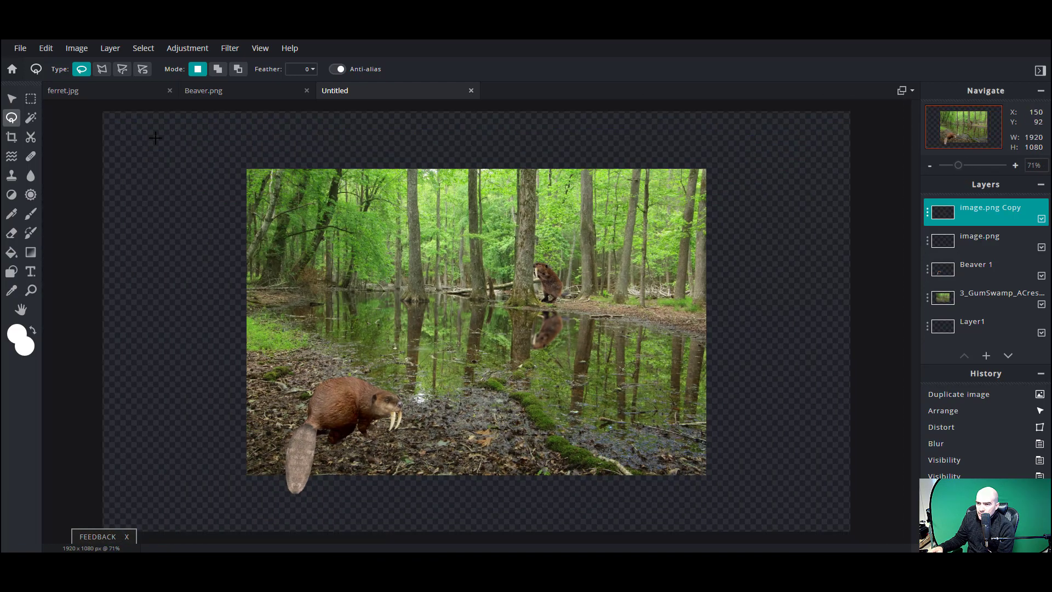
pyautogui.click(11, 137)
pyautogui.moveTo(112, 116); pyautogui.dragTo(253, 171)
pyautogui.moveTo(835, 524); pyautogui.dragTo(703, 475)
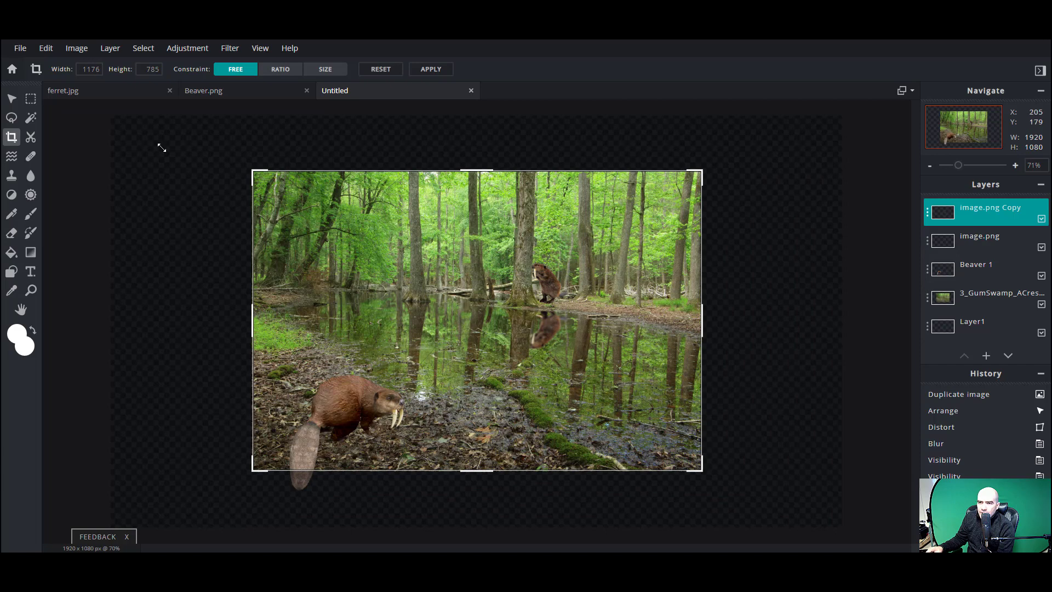
pyautogui.click(431, 69)
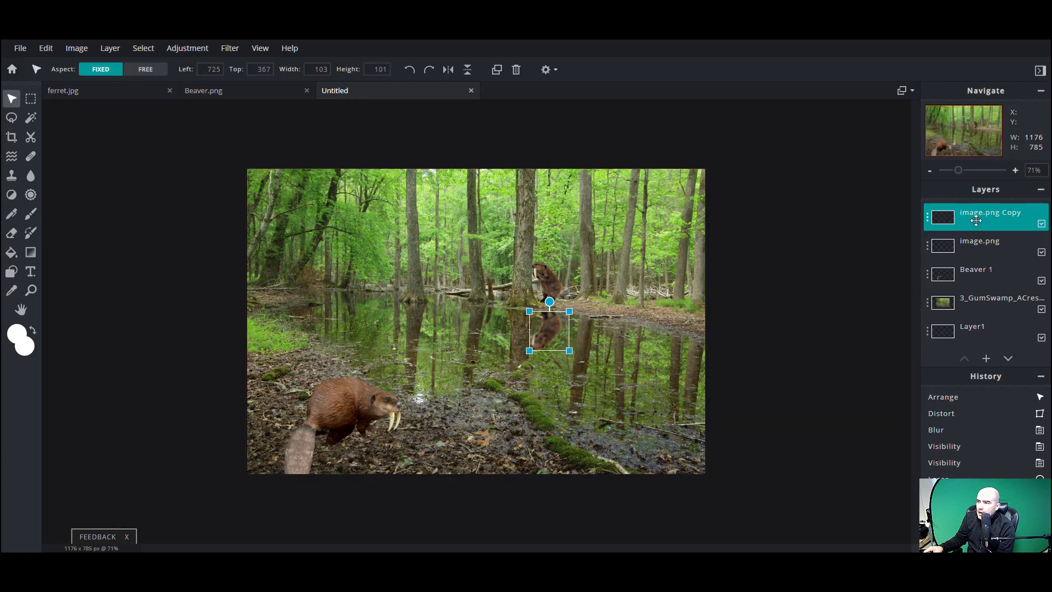
# Set up saving the composite as a JPG with the file name Saber Toothed Beavers.
pyautogui.click(21, 49)
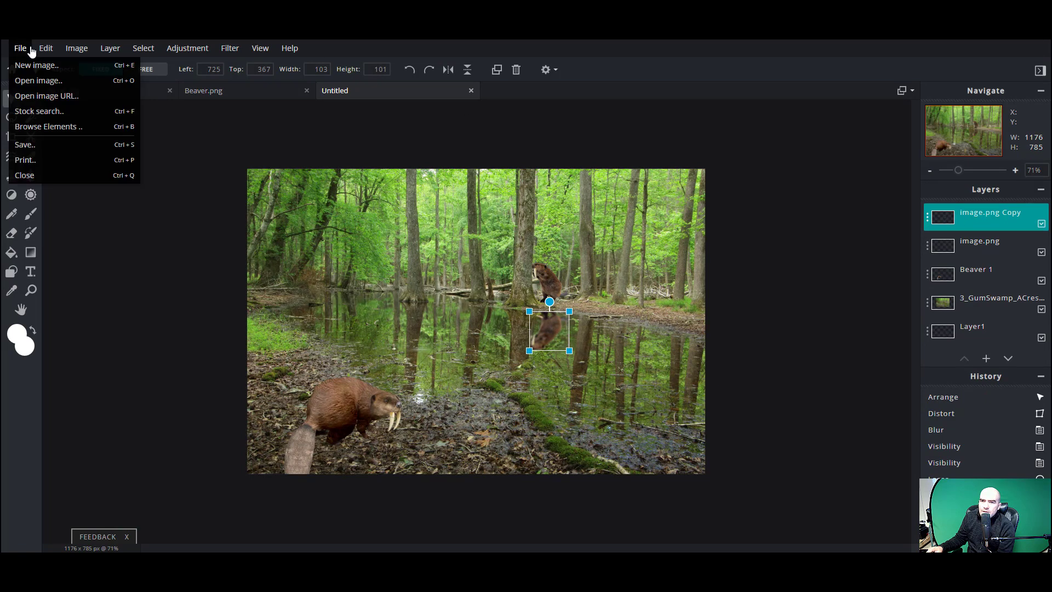
pyautogui.click(32, 144)
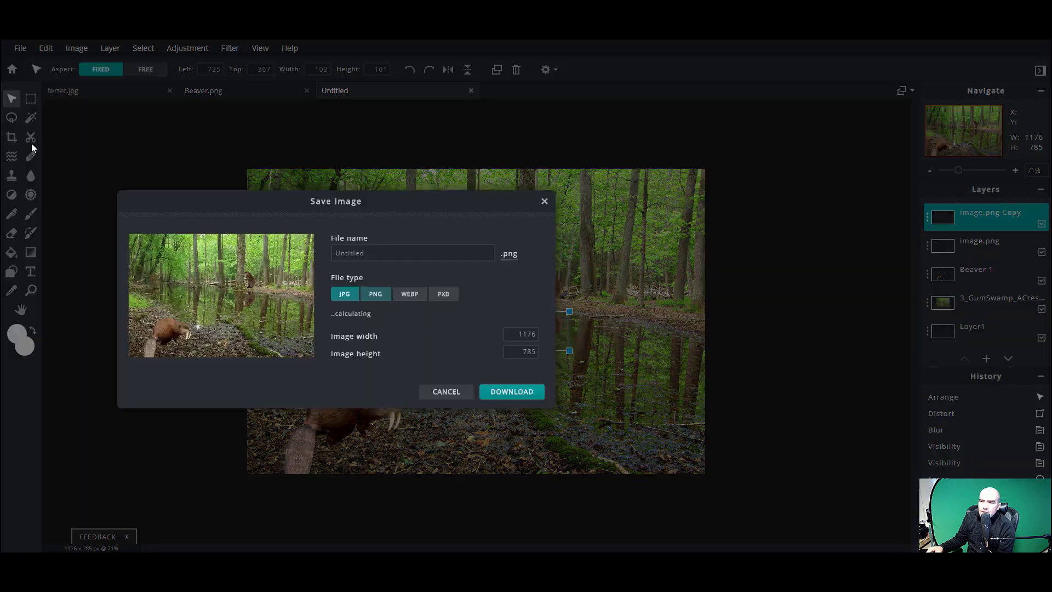
pyautogui.click(450, 302)
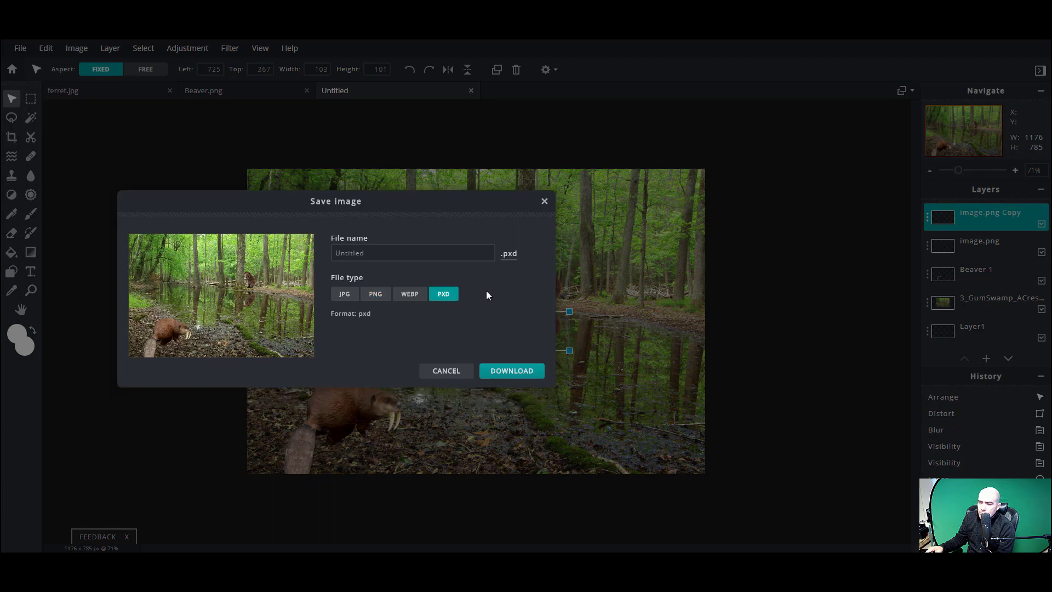
pyautogui.click(344, 296)
pyautogui.moveTo(366, 253); pyautogui.dragTo(297, 252)
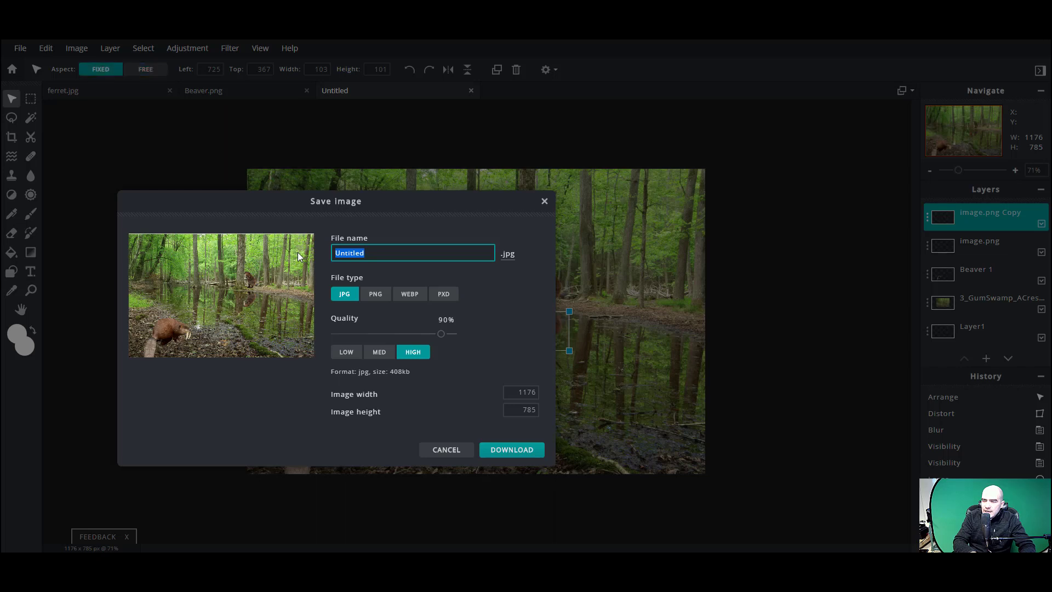
pyautogui.write('S')
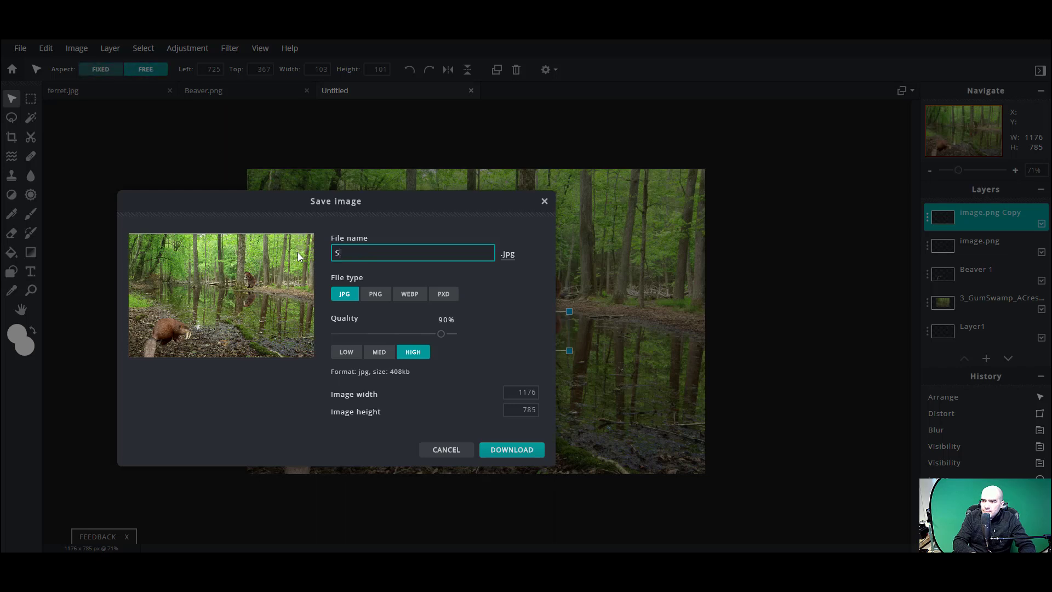
pyautogui.write('aber Toothed Beavers')
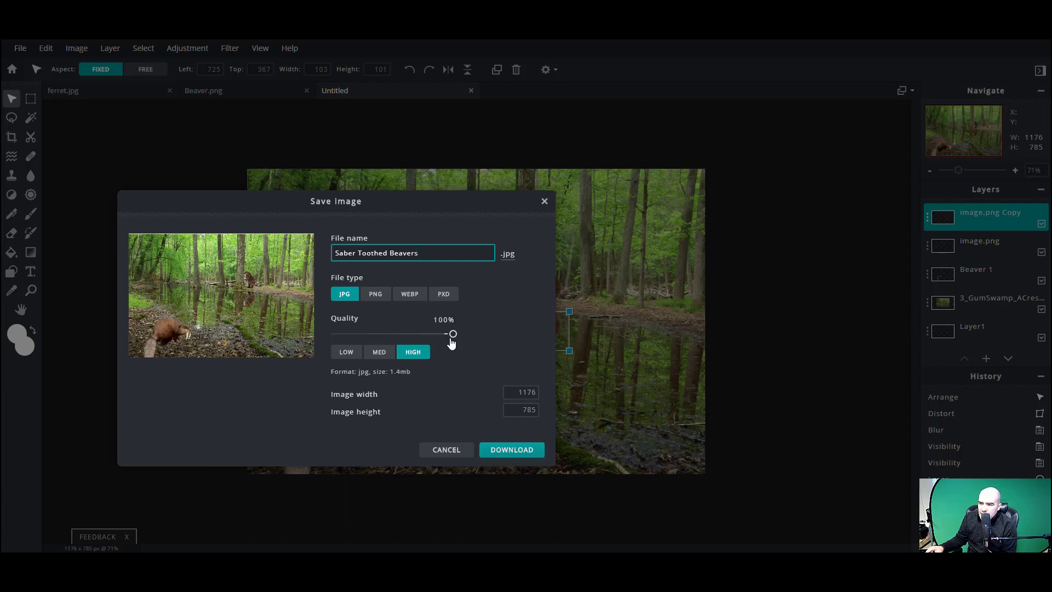
# Raise the JPG quality to near maximum, download the image, and return to the canvas with no layer selected.
pyautogui.moveTo(454, 336); pyautogui.dragTo(448, 336)
pyautogui.click(511, 450)
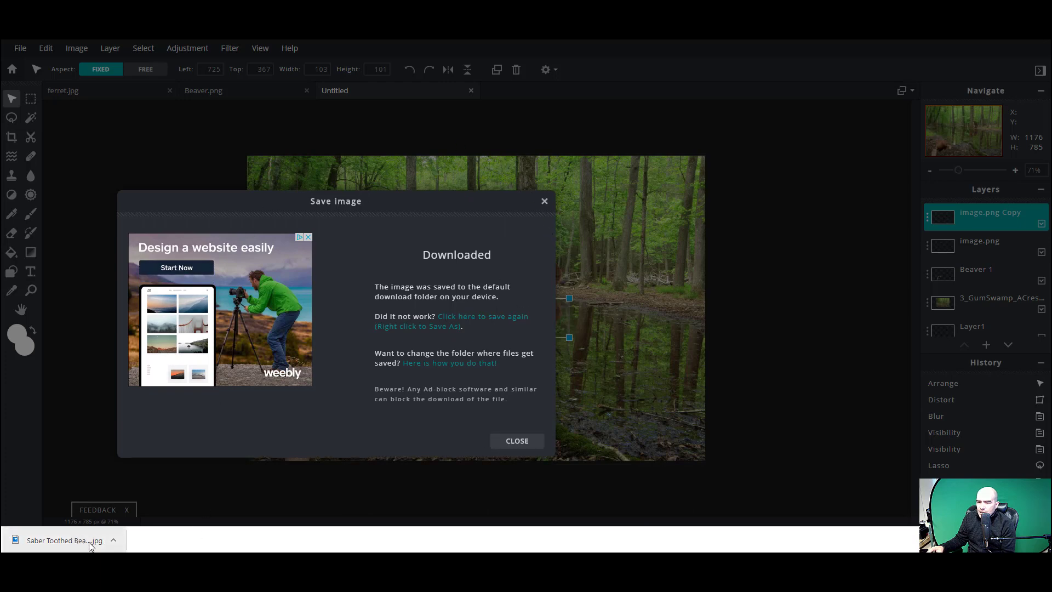
pyautogui.click(545, 202)
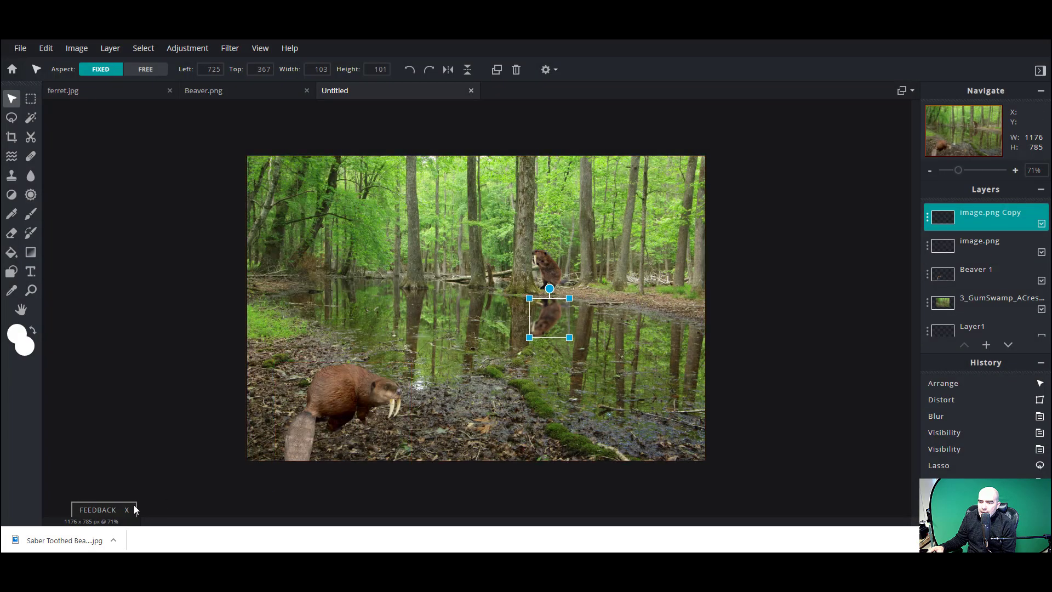
pyautogui.click(754, 271)
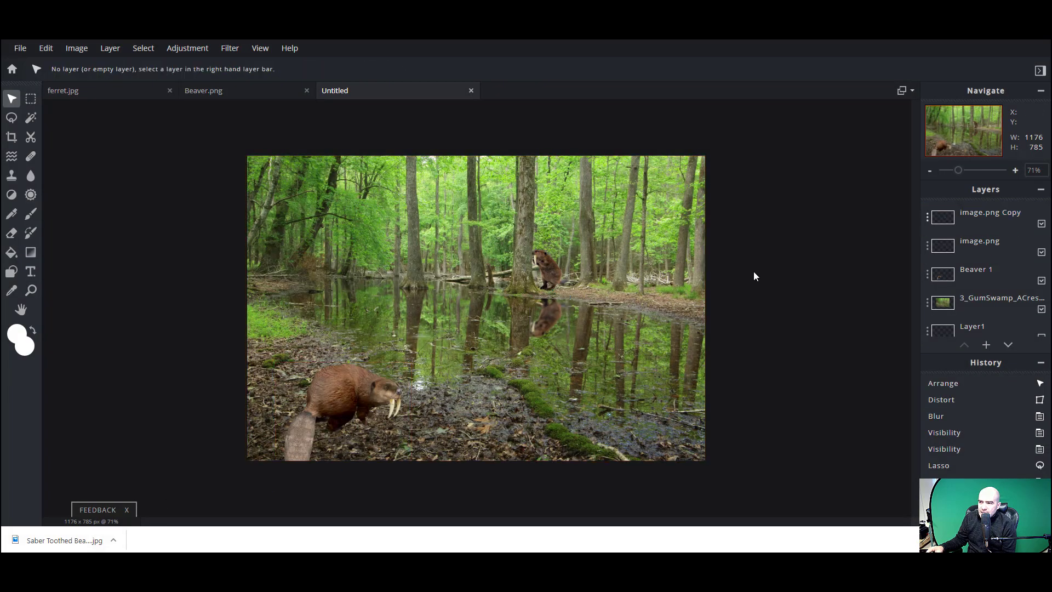